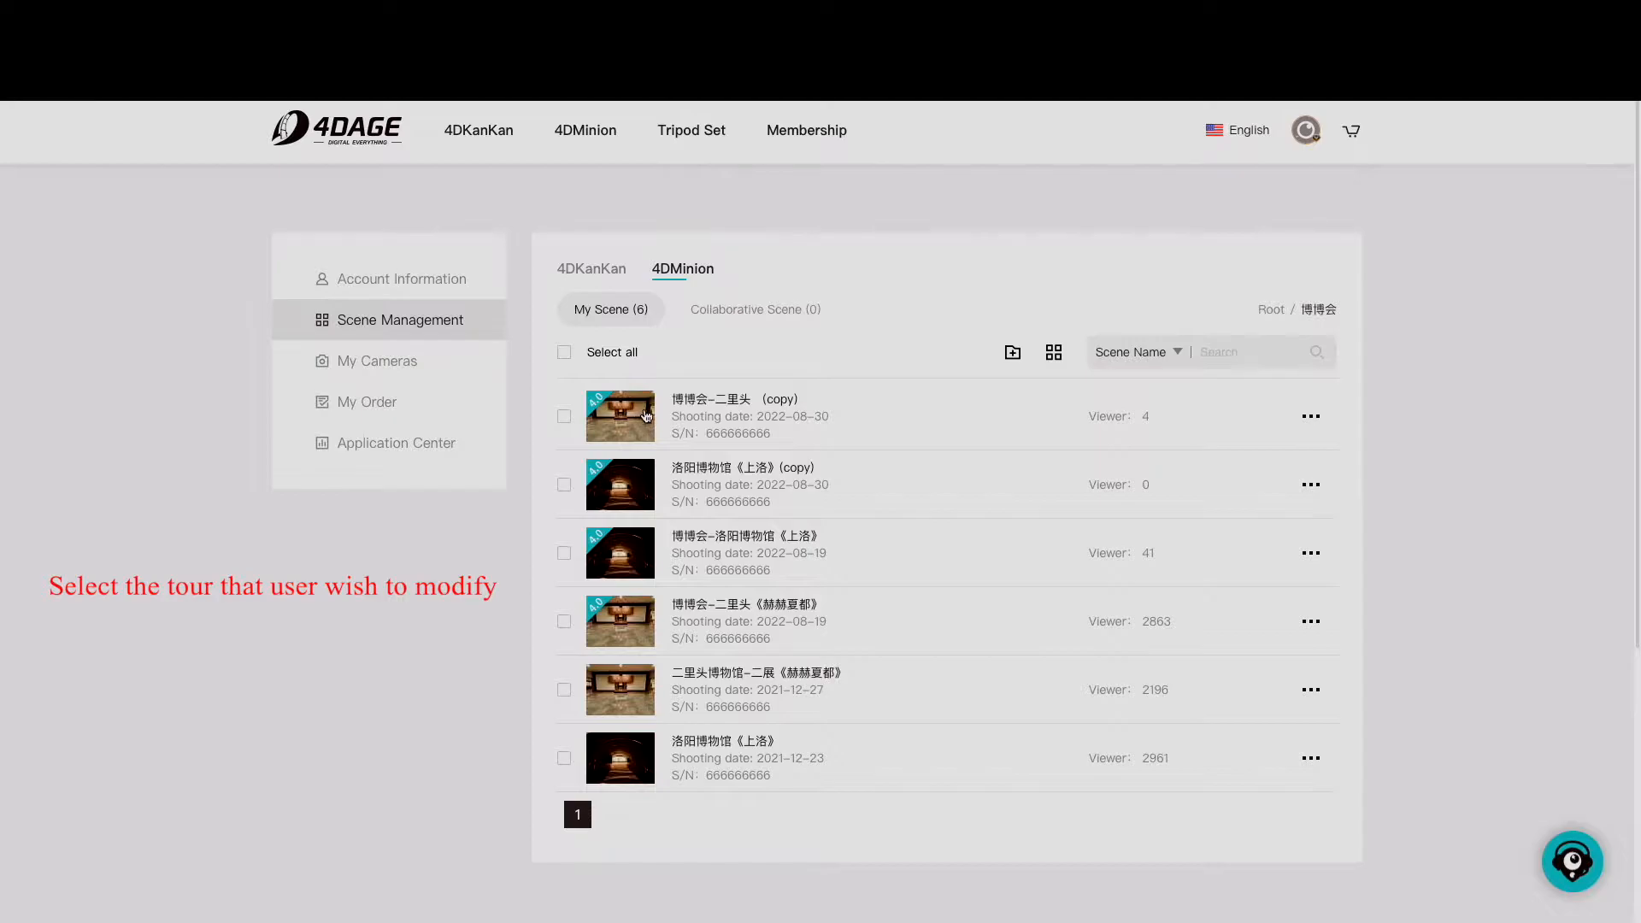
# Open the 博博会-二里头 (copy) scene for editing and go to its scene information
pyautogui.click(1311, 416)
pyautogui.click(1309, 444)
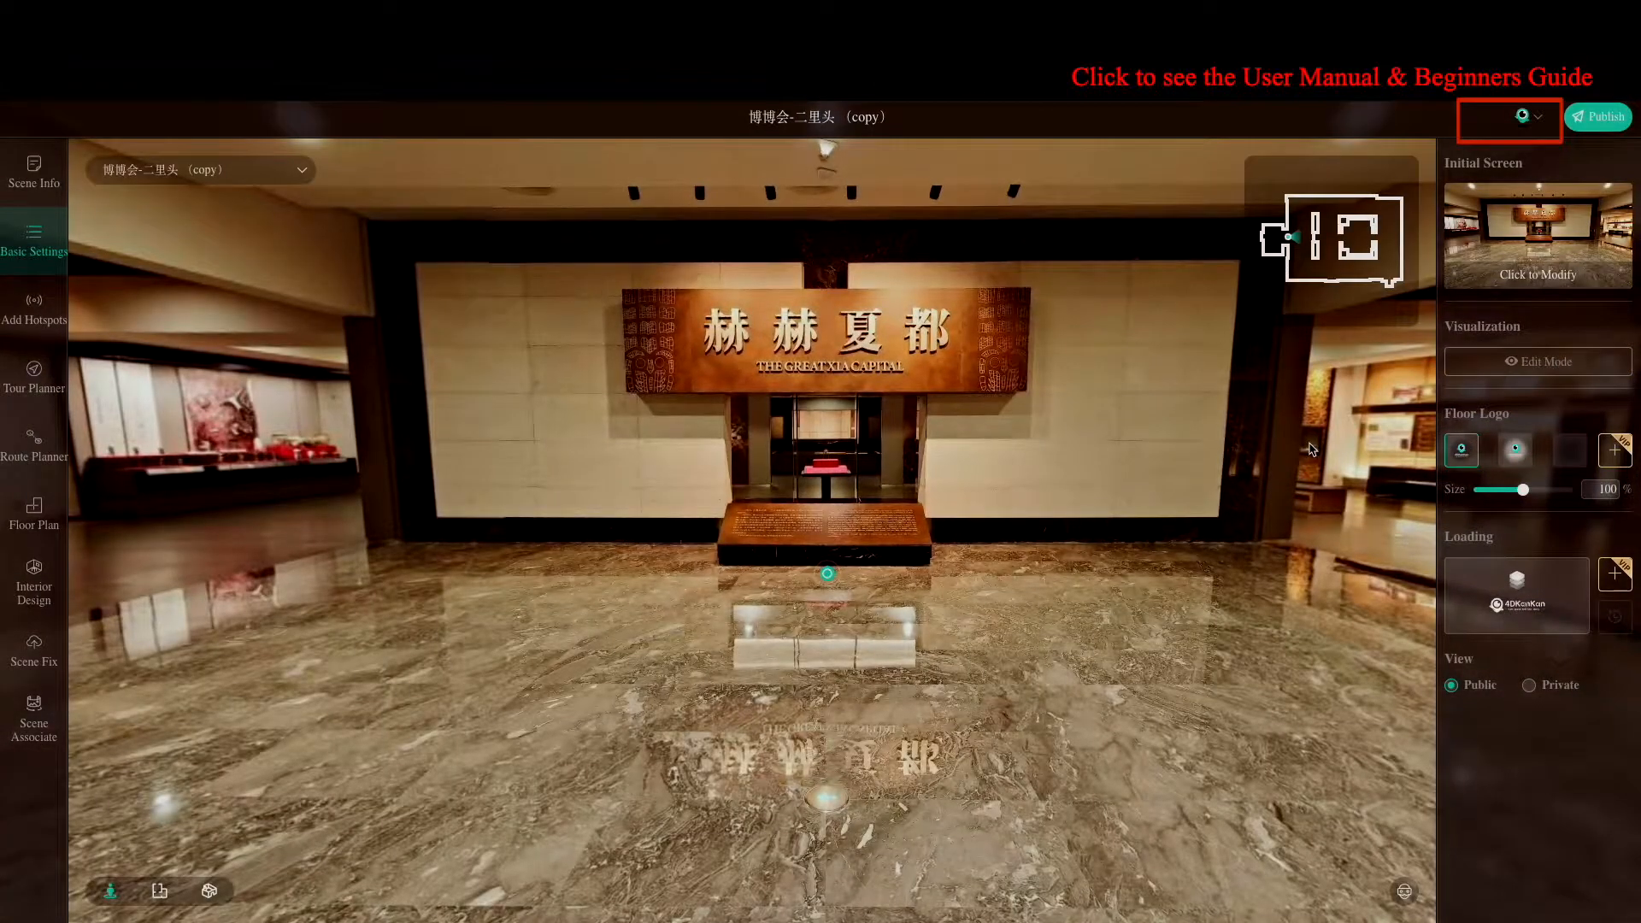
pyautogui.click(34, 173)
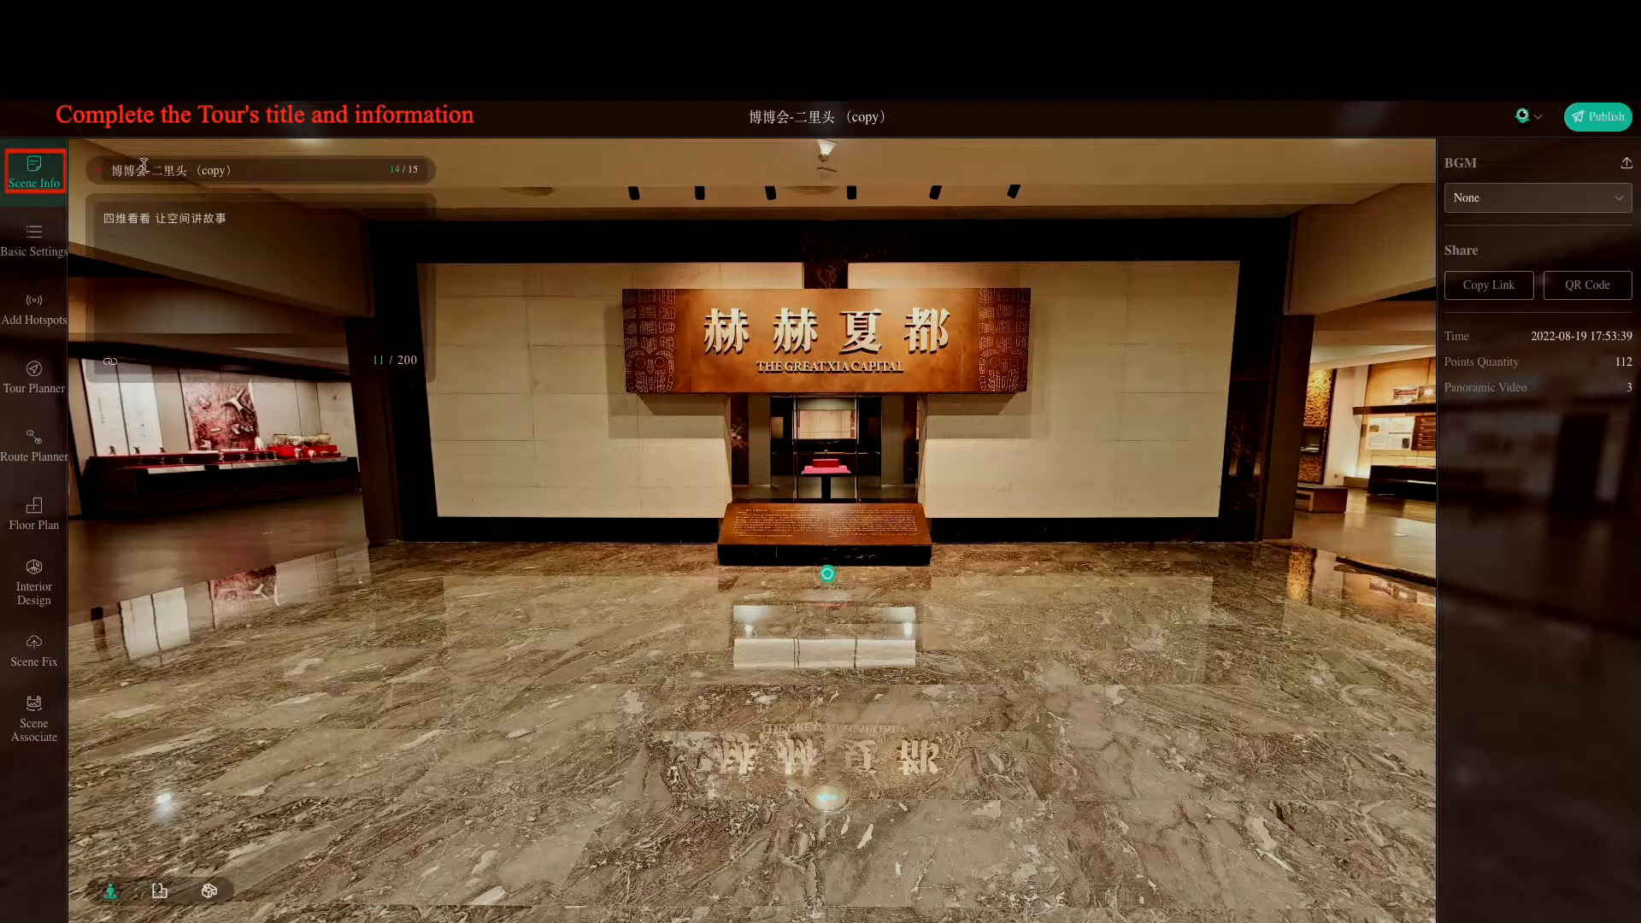
# Replace the scene title with "The Museum" and the description with "Describe anything you want right here,,,..."
pyautogui.click(247, 165)
pyautogui.hotkey('ctrl', 'a')
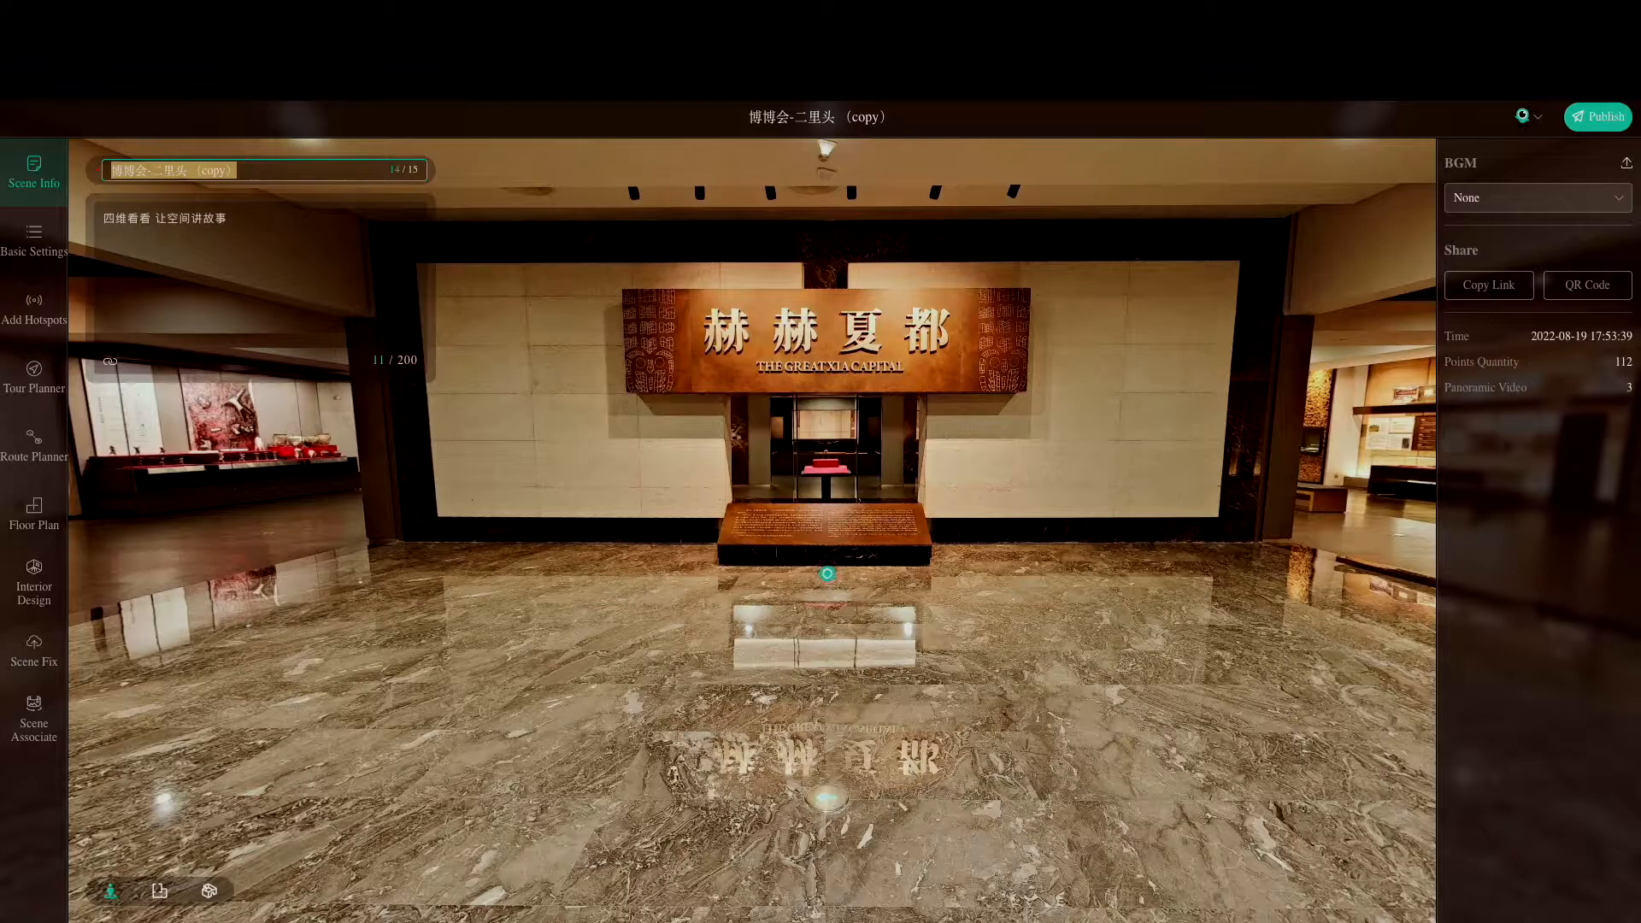
pyautogui.press('BackSpace')
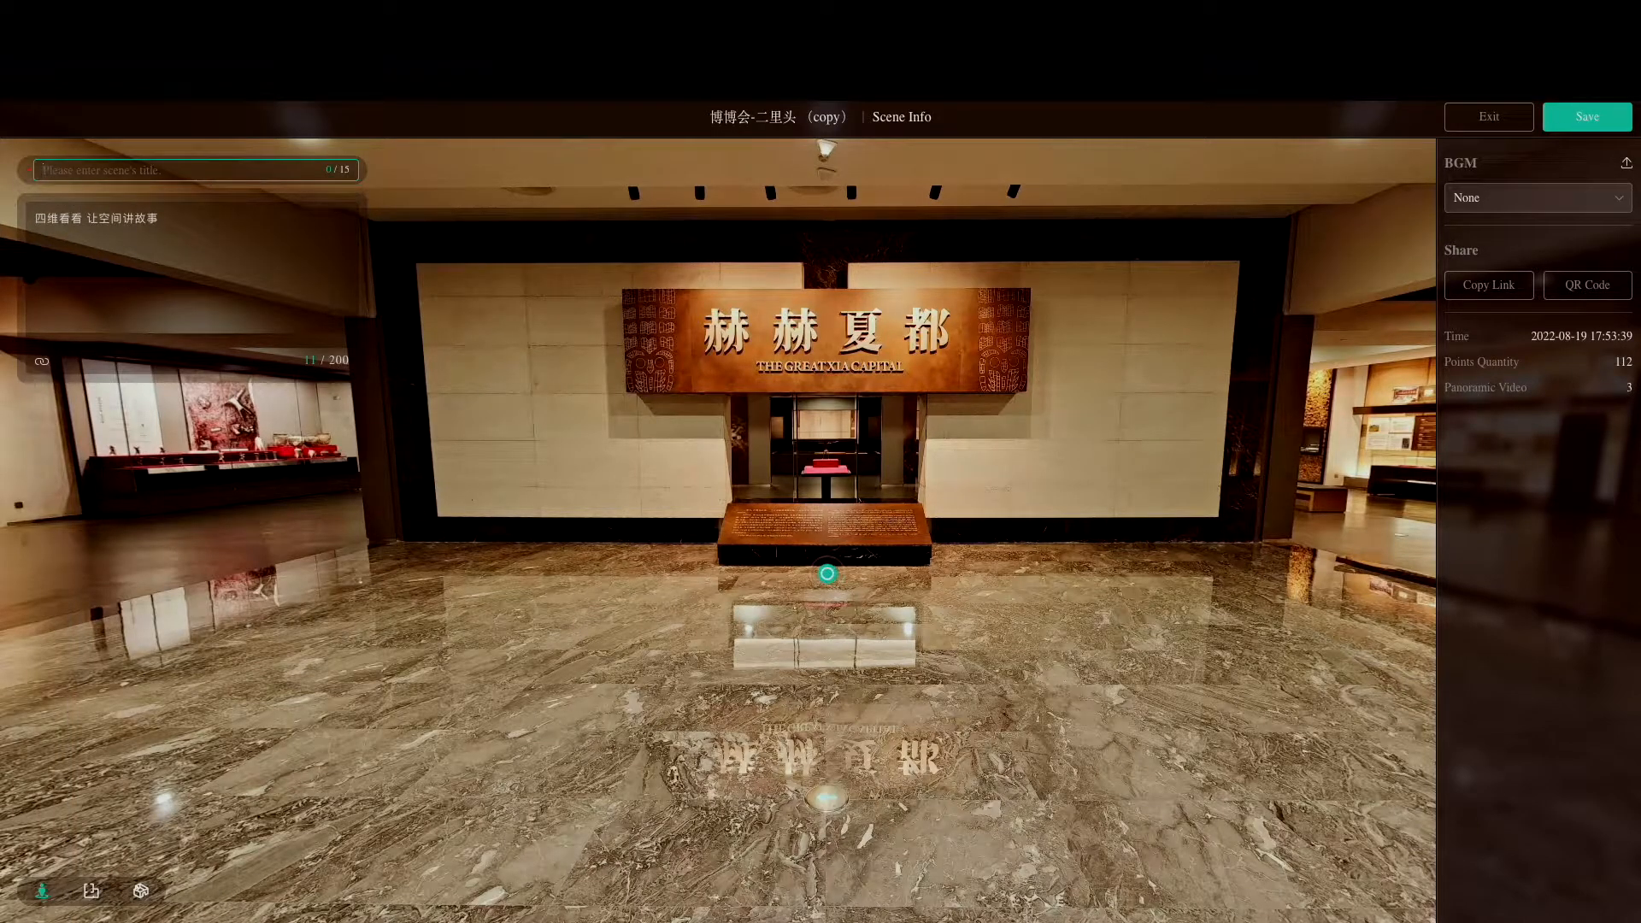
pyautogui.write('T')
pyautogui.click(168, 221)
pyautogui.hotkey('ctrl', 'a')
pyautogui.press('BackSpace')
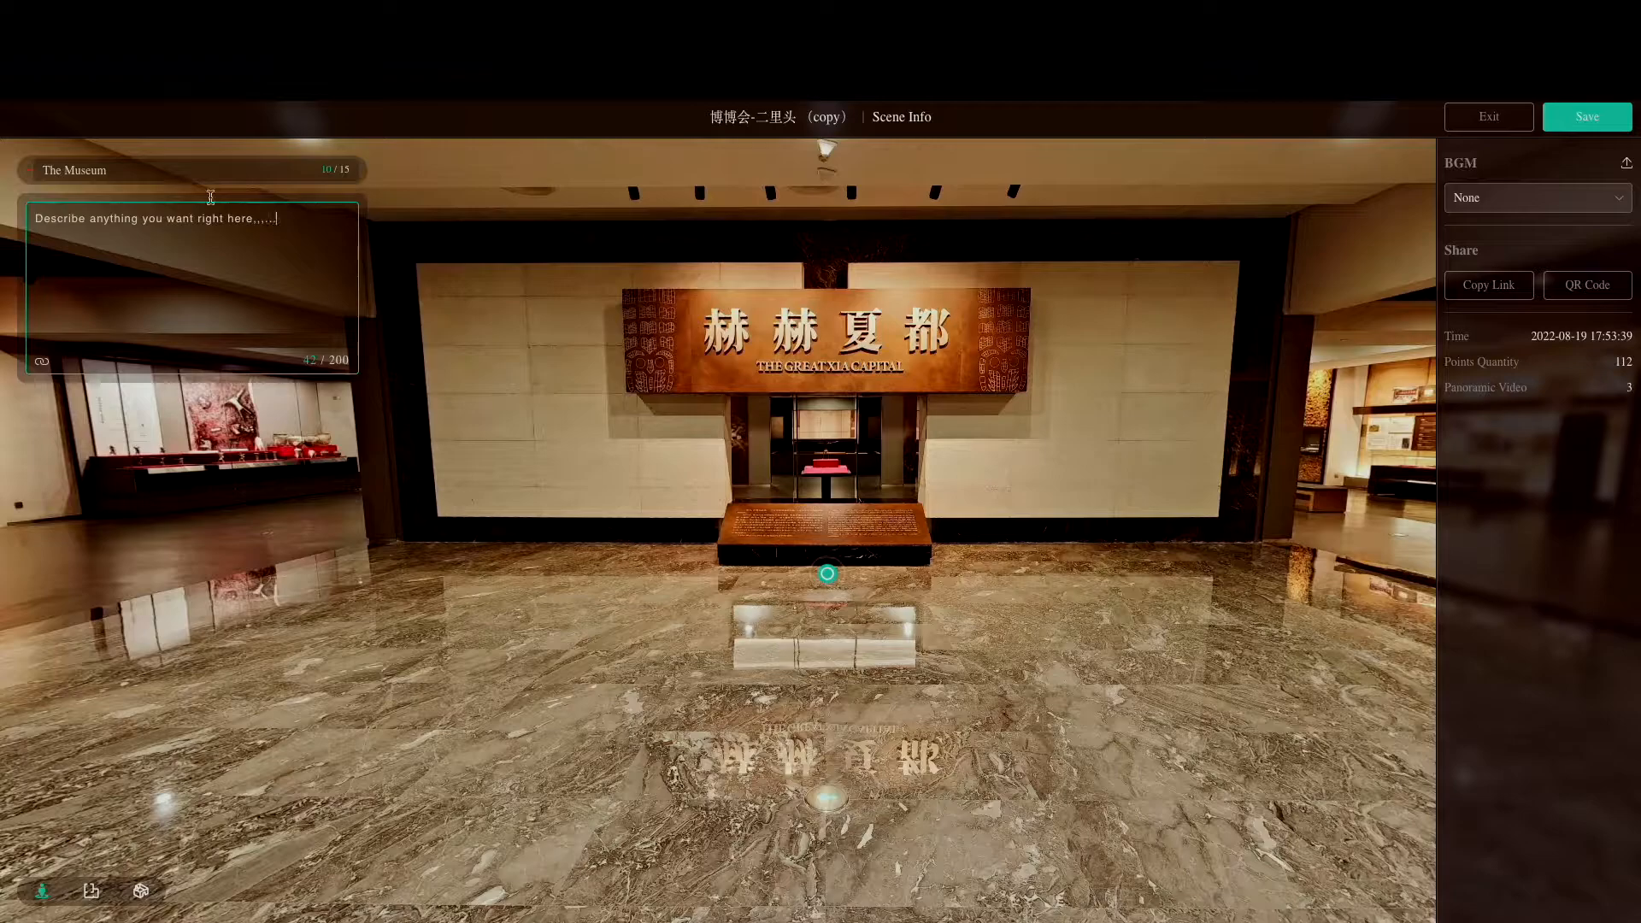
# Save the scene information and publish the scene, staying in the editor
pyautogui.click(1587, 118)
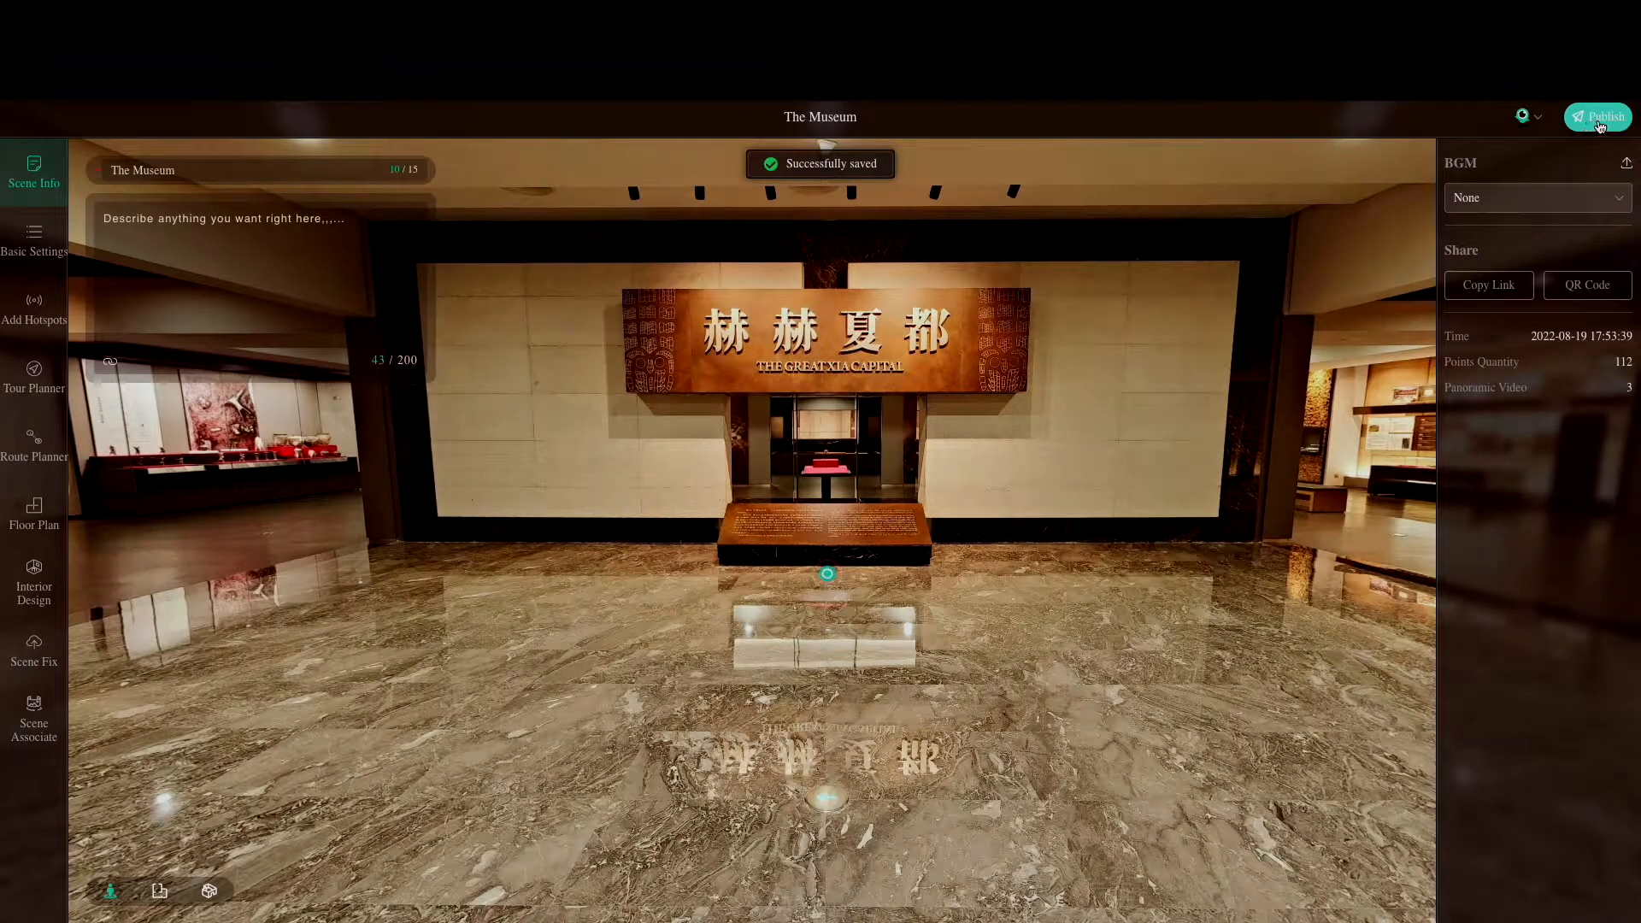
pyautogui.click(1599, 121)
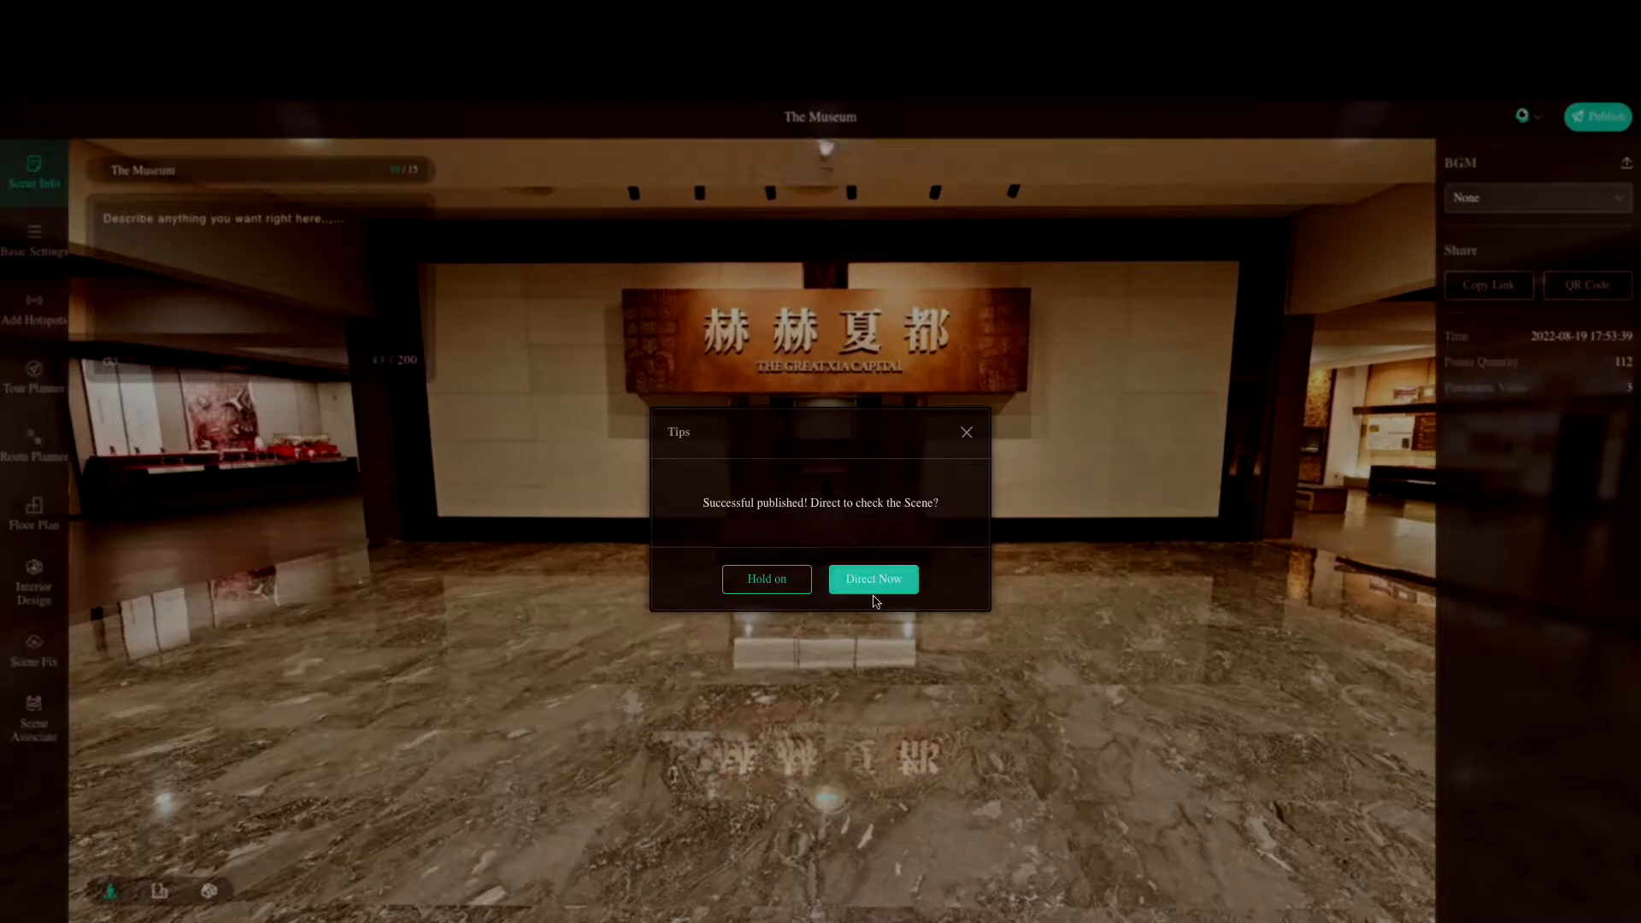
pyautogui.click(802, 590)
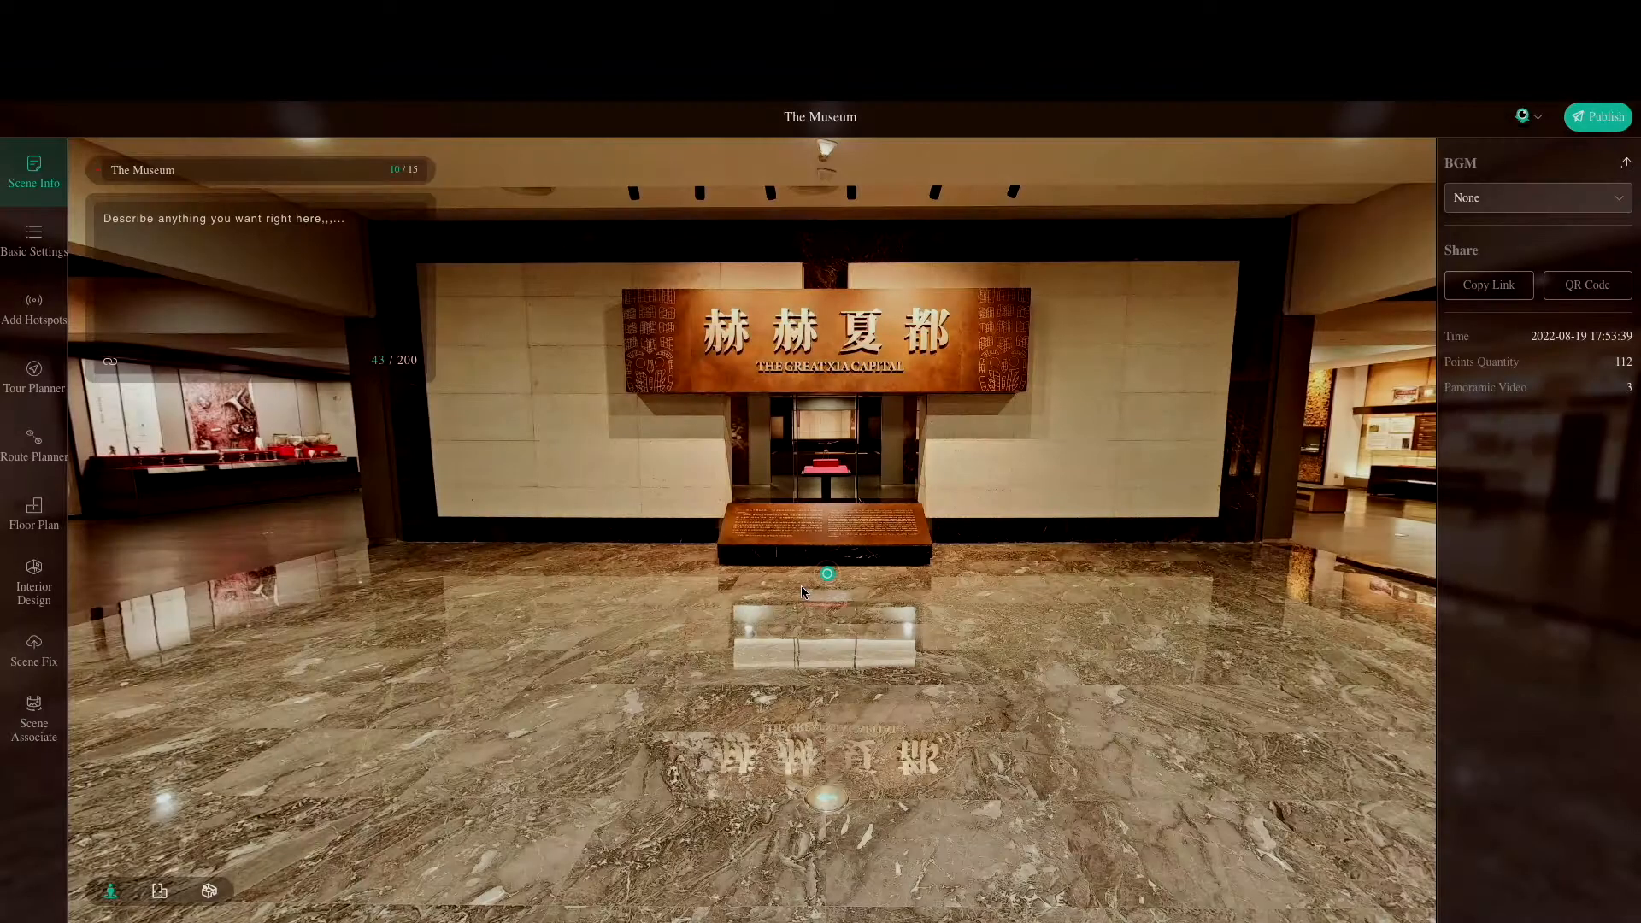
# In the basic settings, set the initial screen to the view facing the doorway with the red painting
pyautogui.click(40, 239)
pyautogui.moveTo(857, 446); pyautogui.dragTo(739, 430)
pyautogui.click(1538, 235)
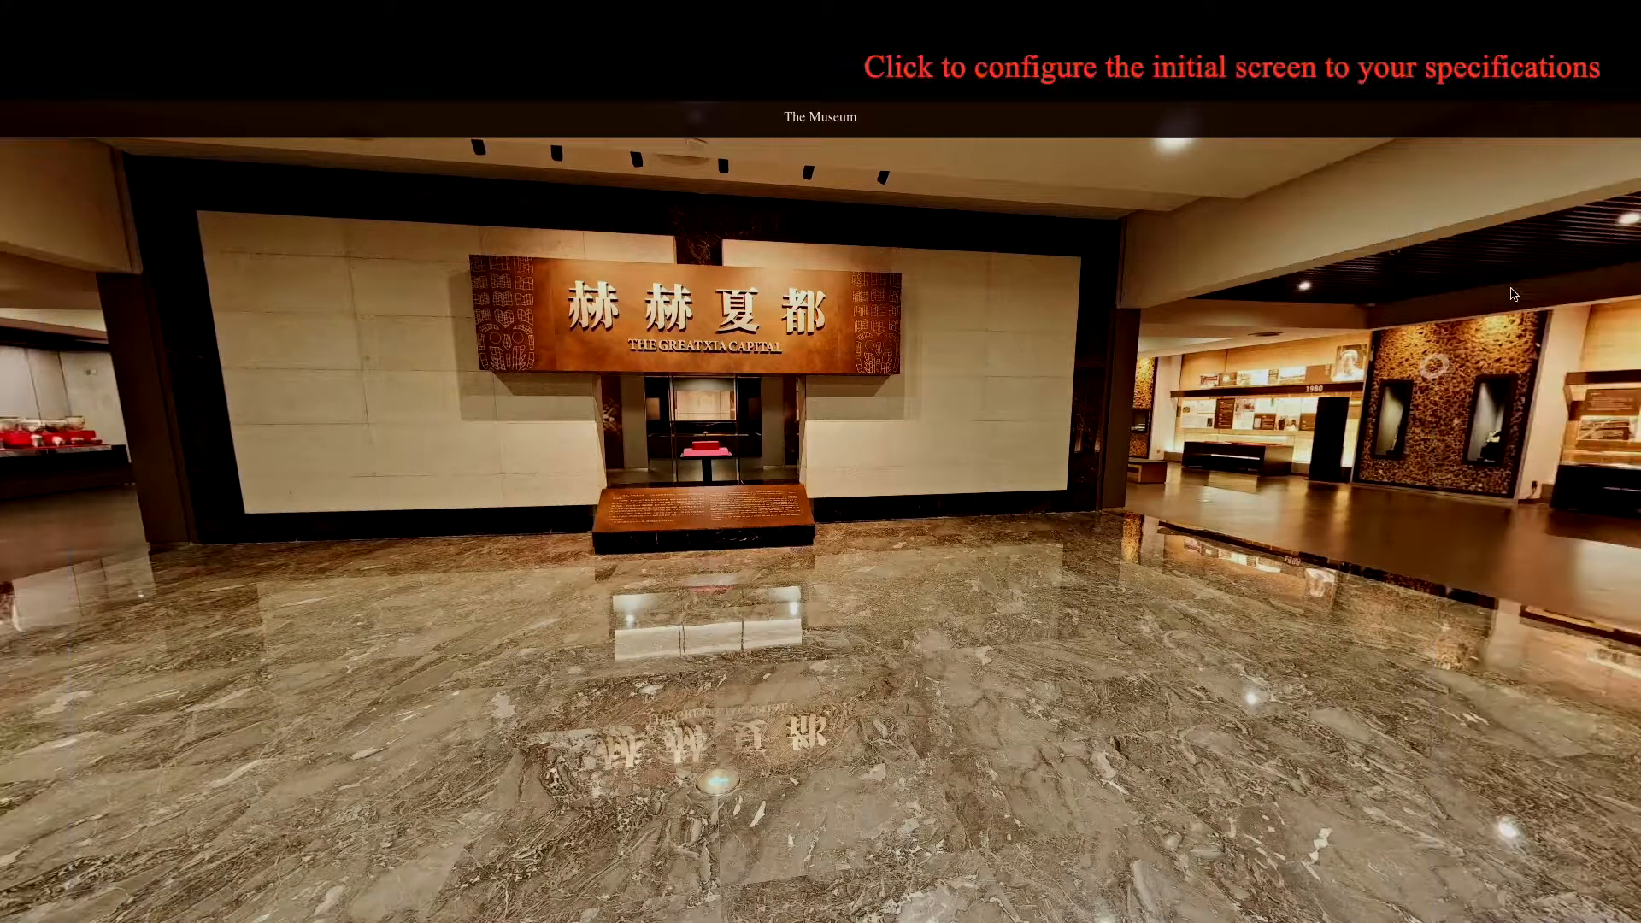
pyautogui.moveTo(1317, 363); pyautogui.dragTo(681, 422)
pyautogui.moveTo(1539, 556); pyautogui.dragTo(775, 556)
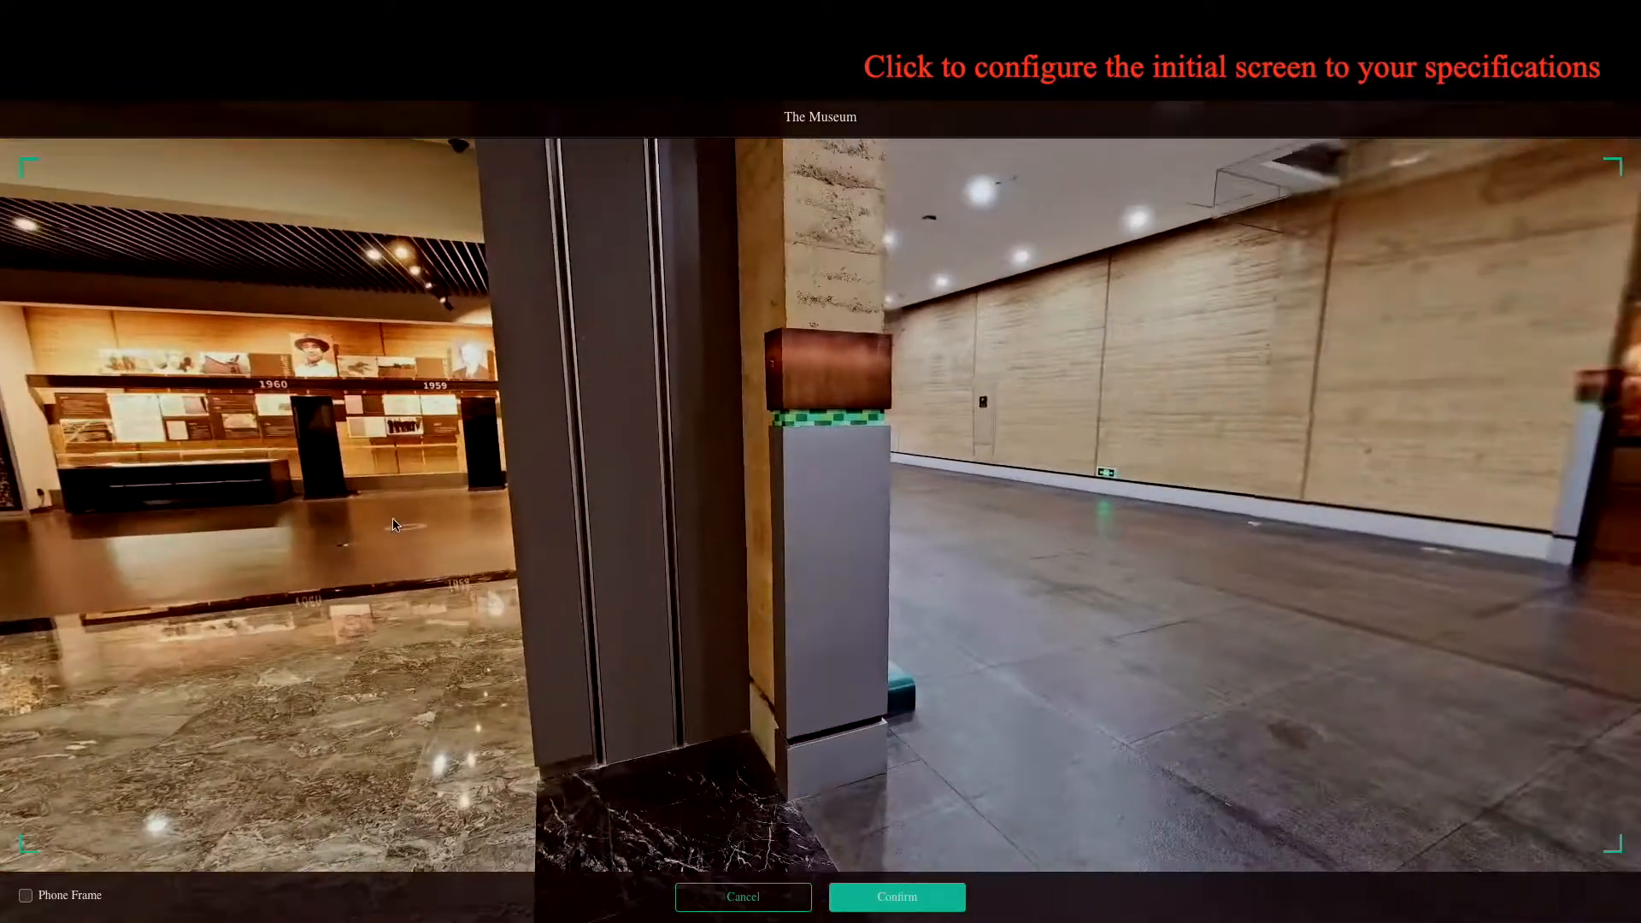
pyautogui.moveTo(913, 556); pyautogui.dragTo(253, 531)
pyautogui.moveTo(693, 598); pyautogui.dragTo(577, 601)
pyautogui.click(906, 897)
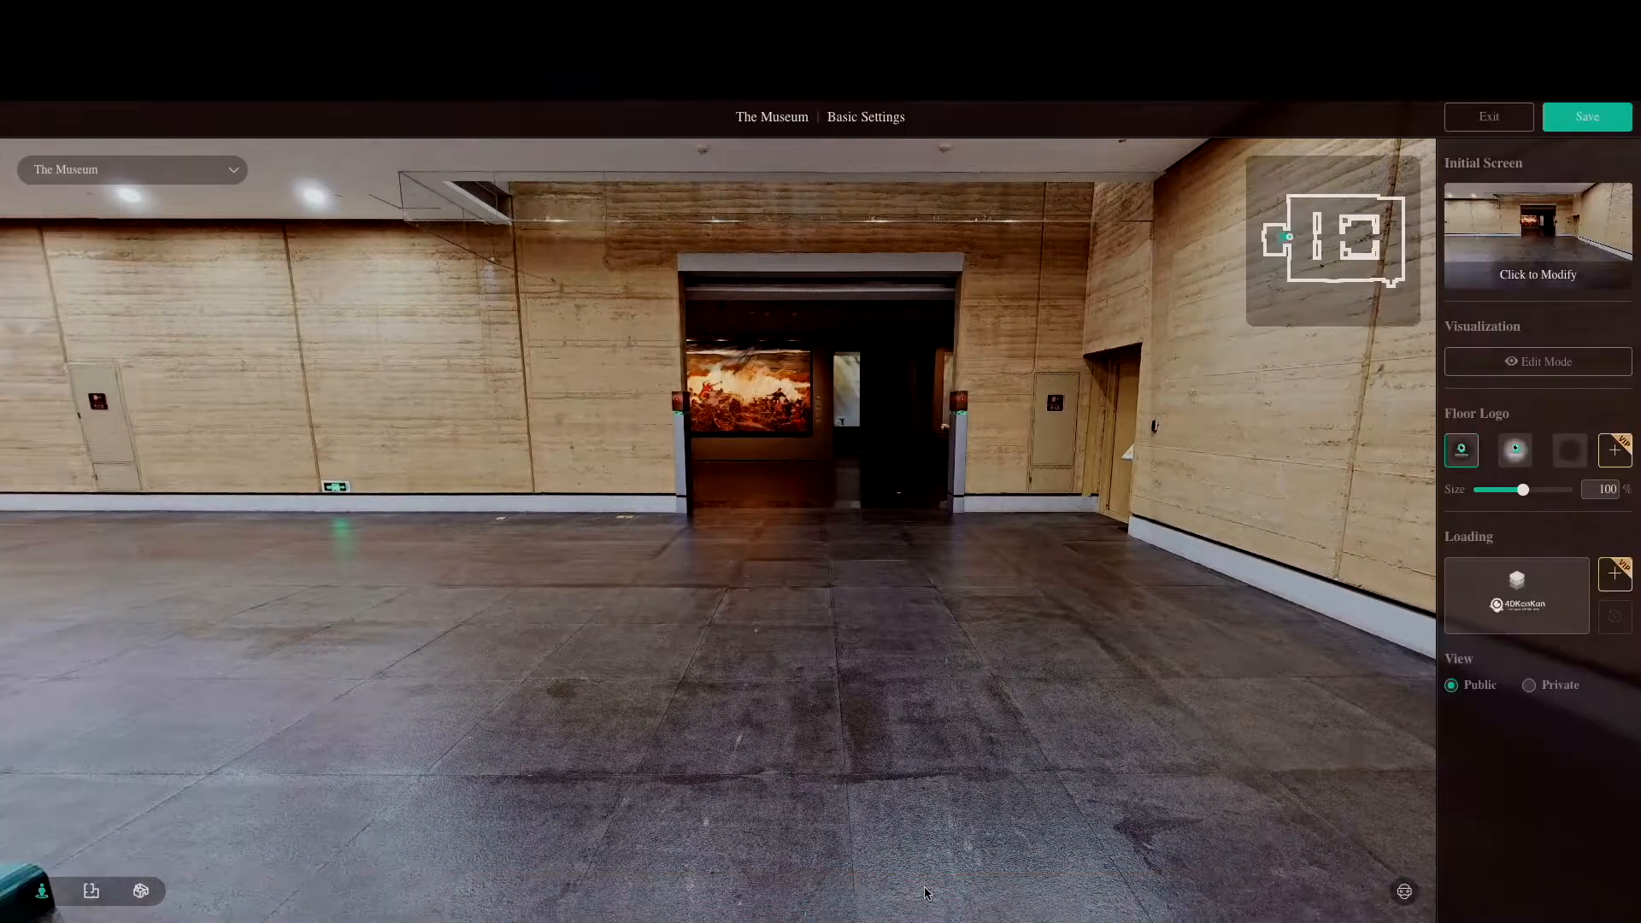
# Hide the mini-map through the Visualization edit mode and confirm
pyautogui.click(1542, 360)
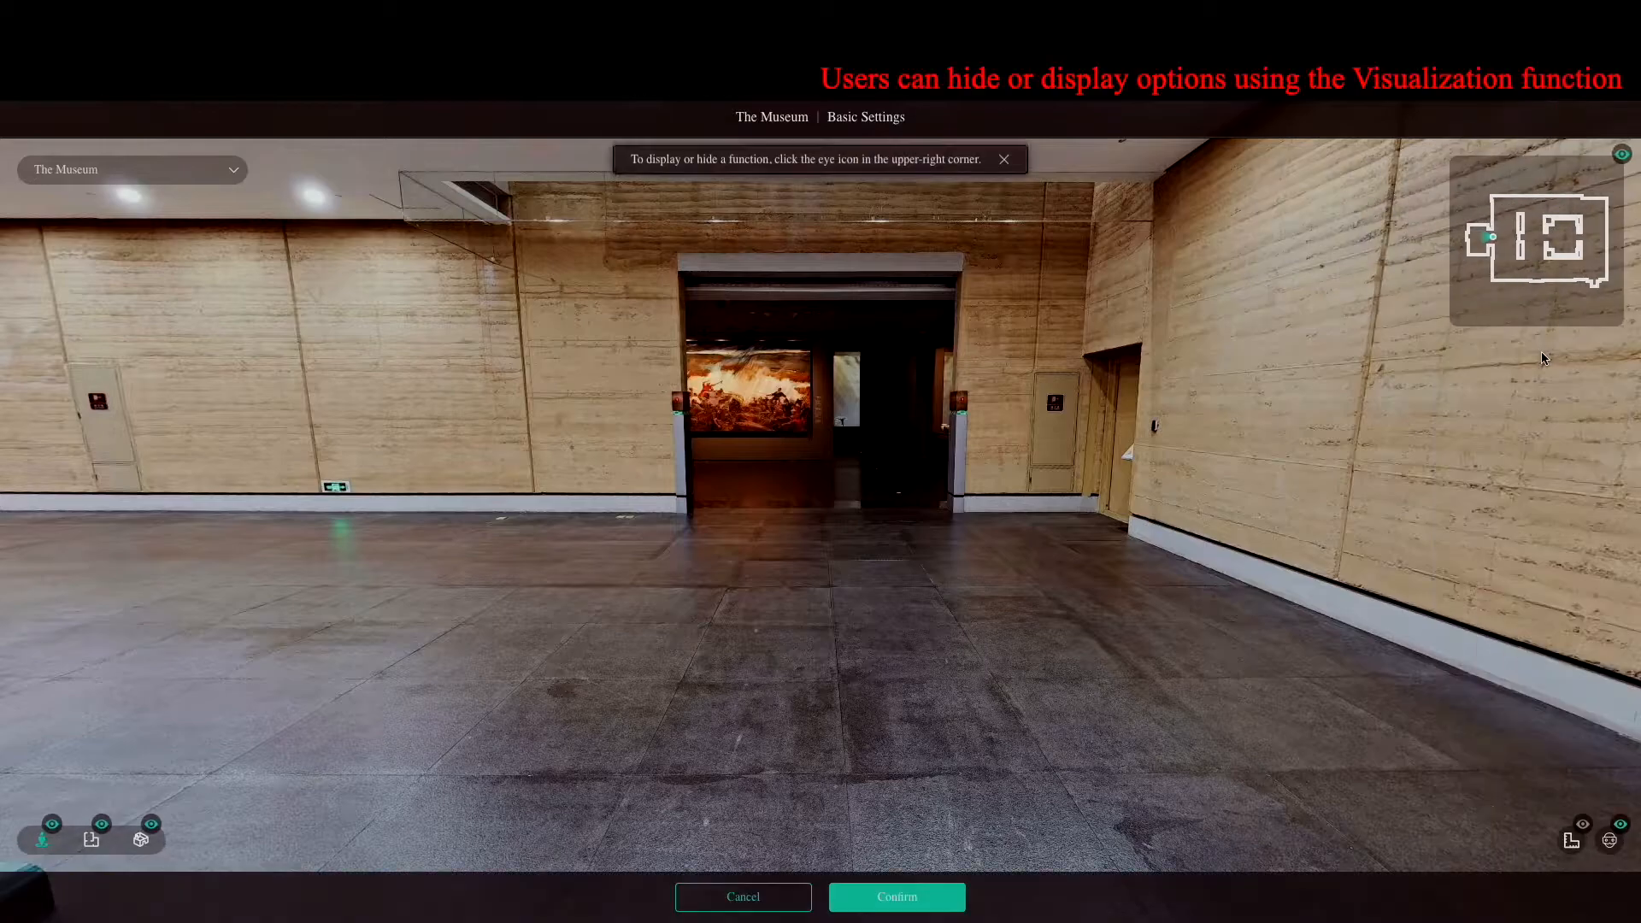
pyautogui.click(1628, 164)
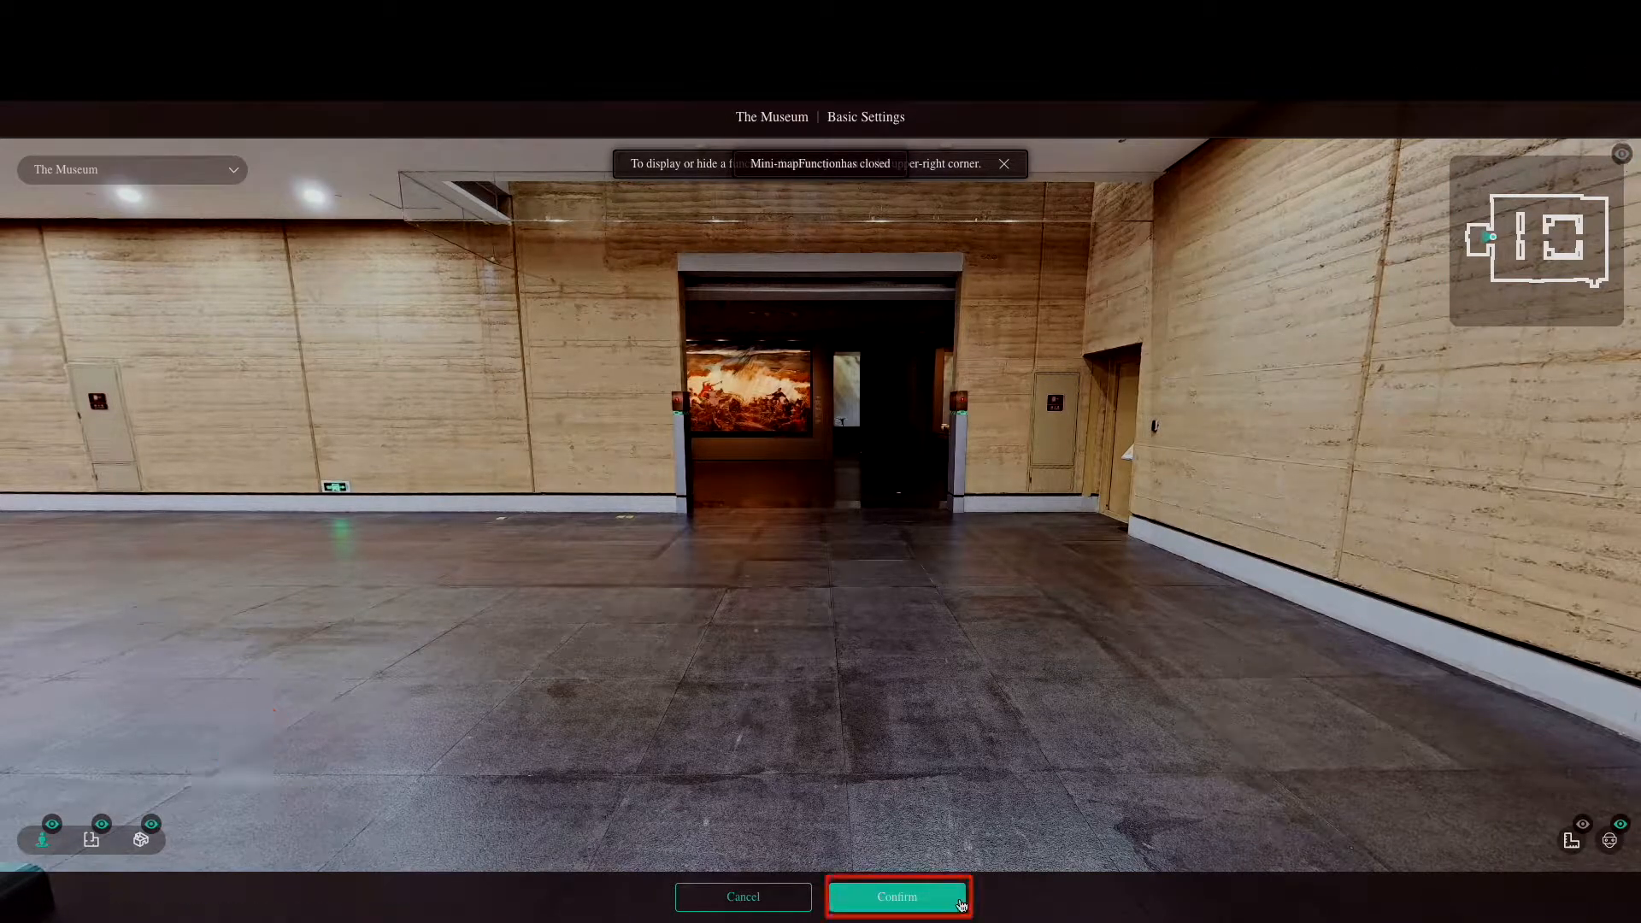
pyautogui.click(896, 896)
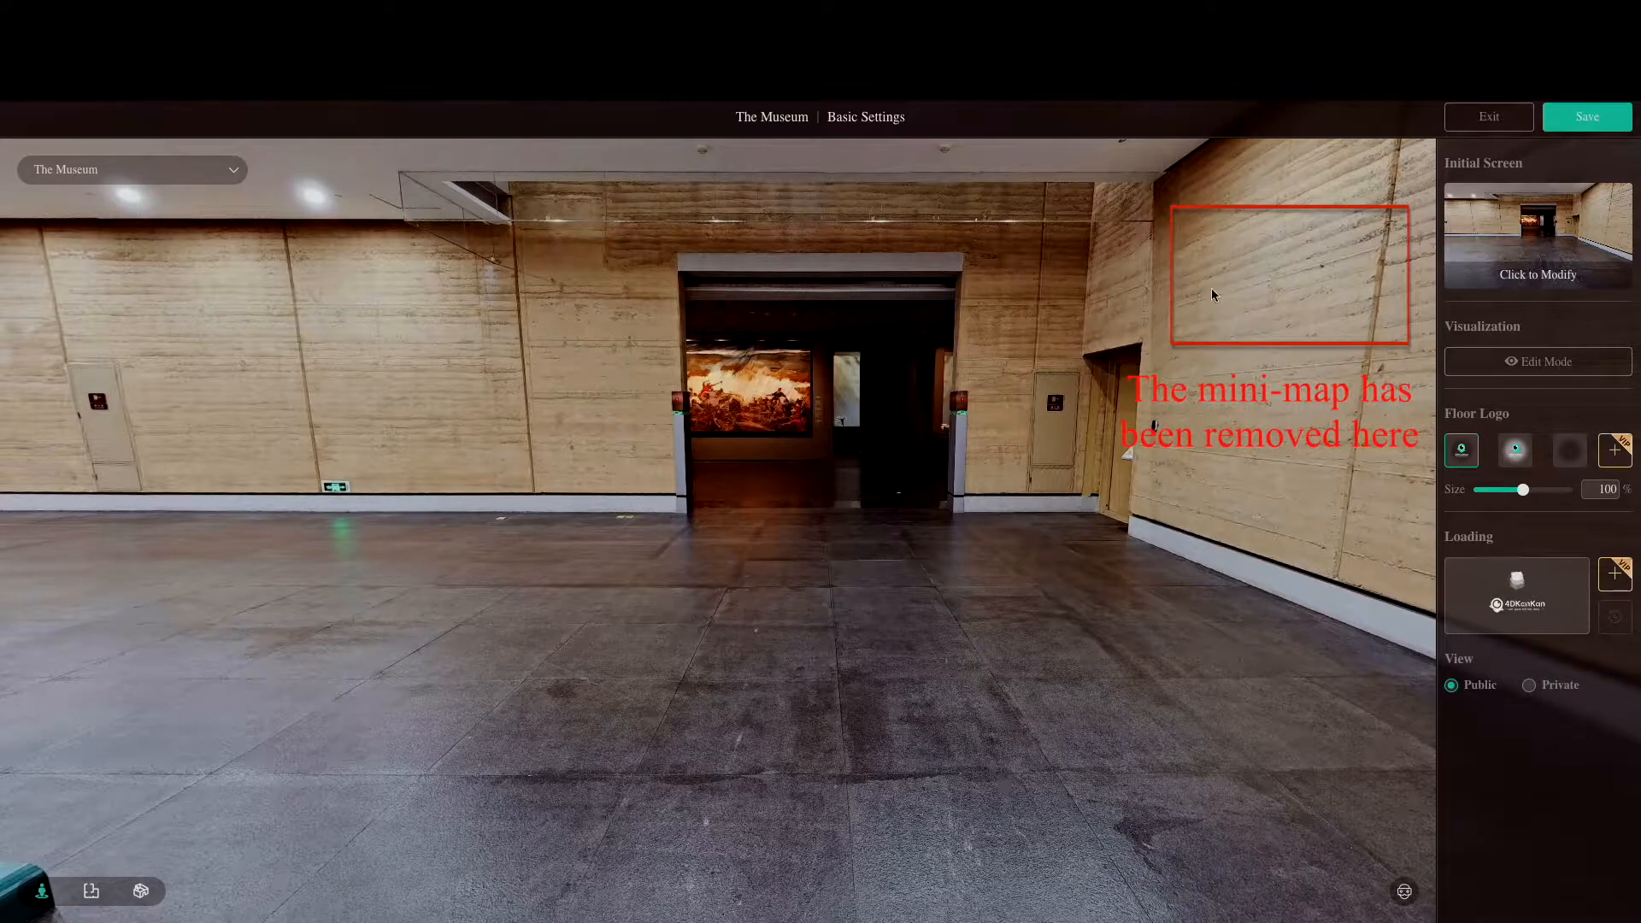
# Turn the mini-map display back on through the Visualization edit mode and confirm
pyautogui.click(1539, 361)
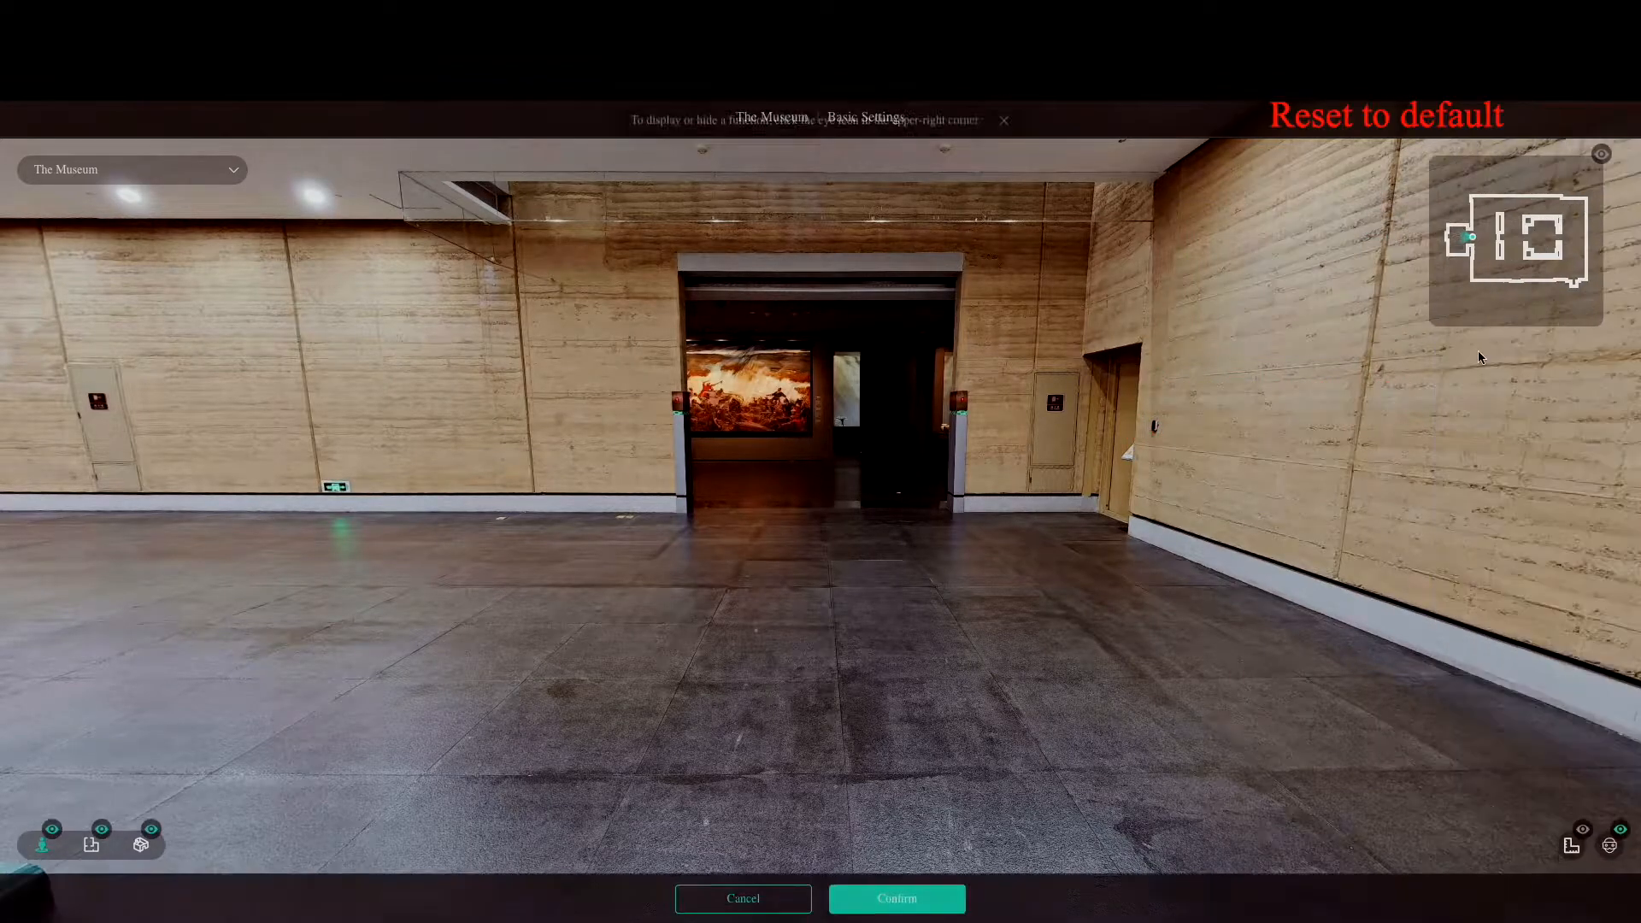
pyautogui.click(1623, 157)
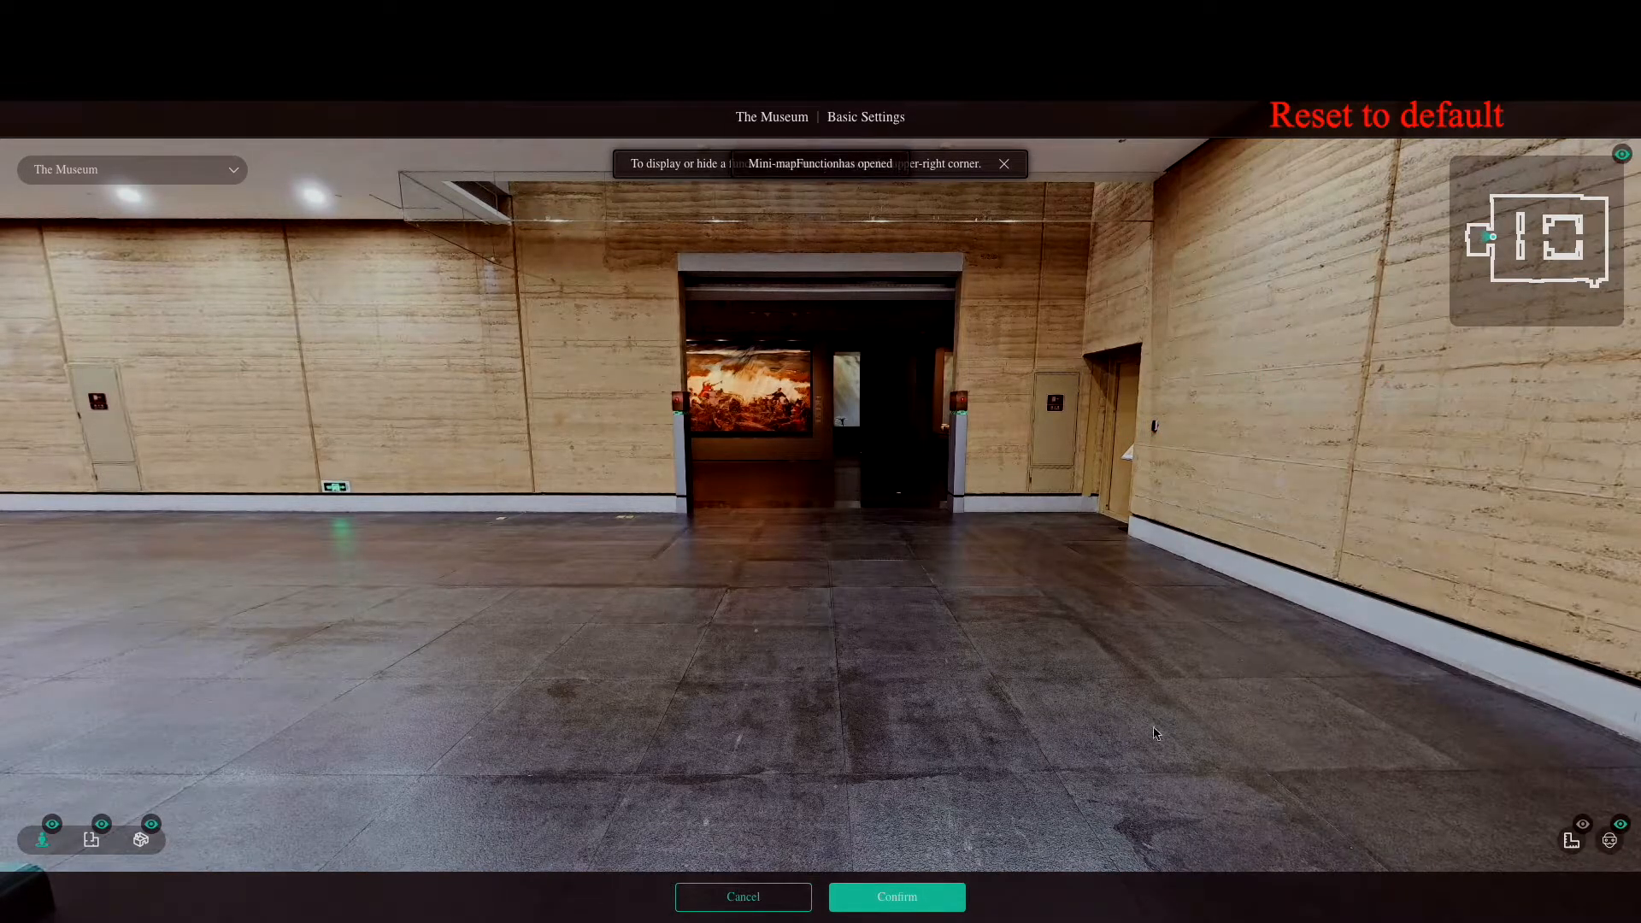
pyautogui.click(951, 895)
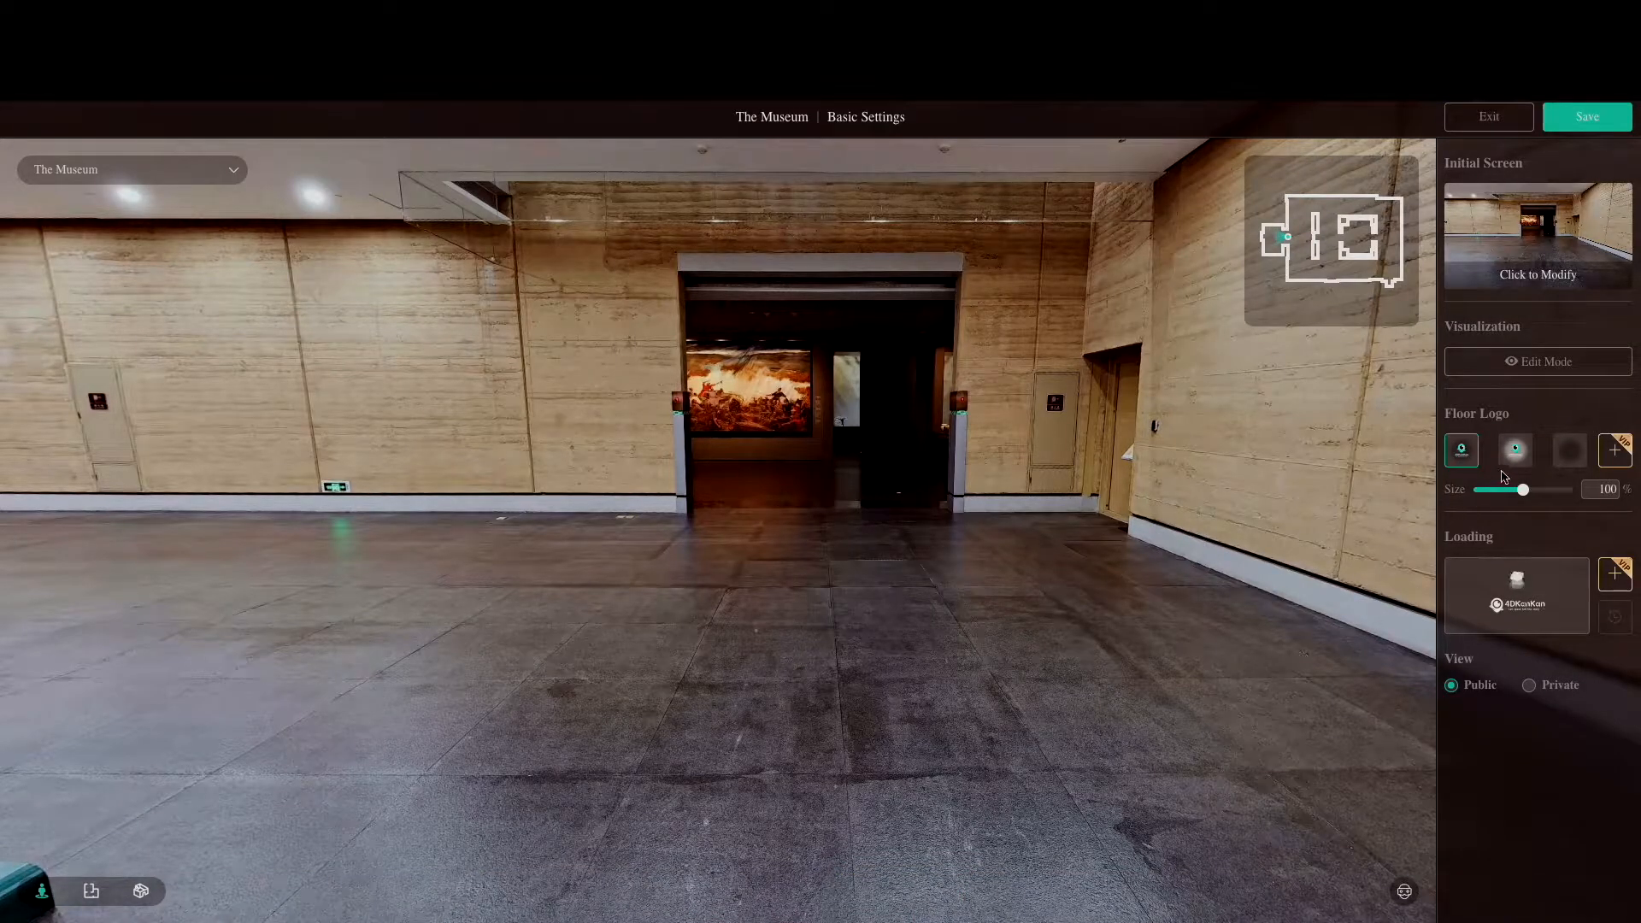
# Try the second preset floor logo in the entrance hall and exit the basic settings without saving
pyautogui.moveTo(890, 669); pyautogui.dragTo(1508, 615)
pyautogui.moveTo(521, 566); pyautogui.dragTo(947, 551)
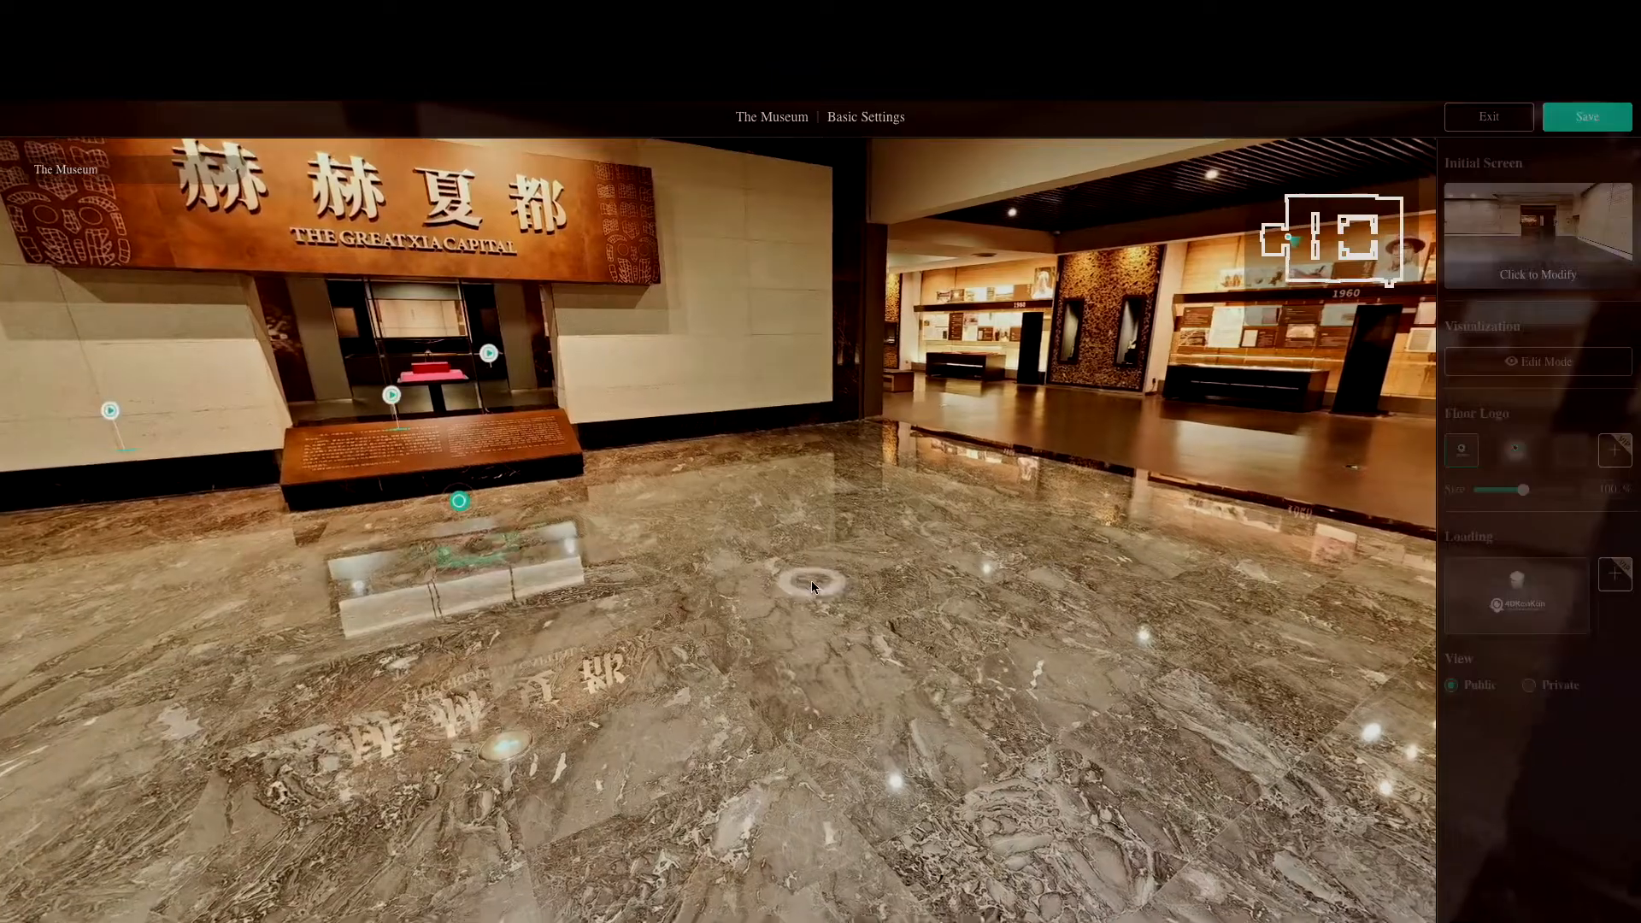
pyautogui.click(813, 581)
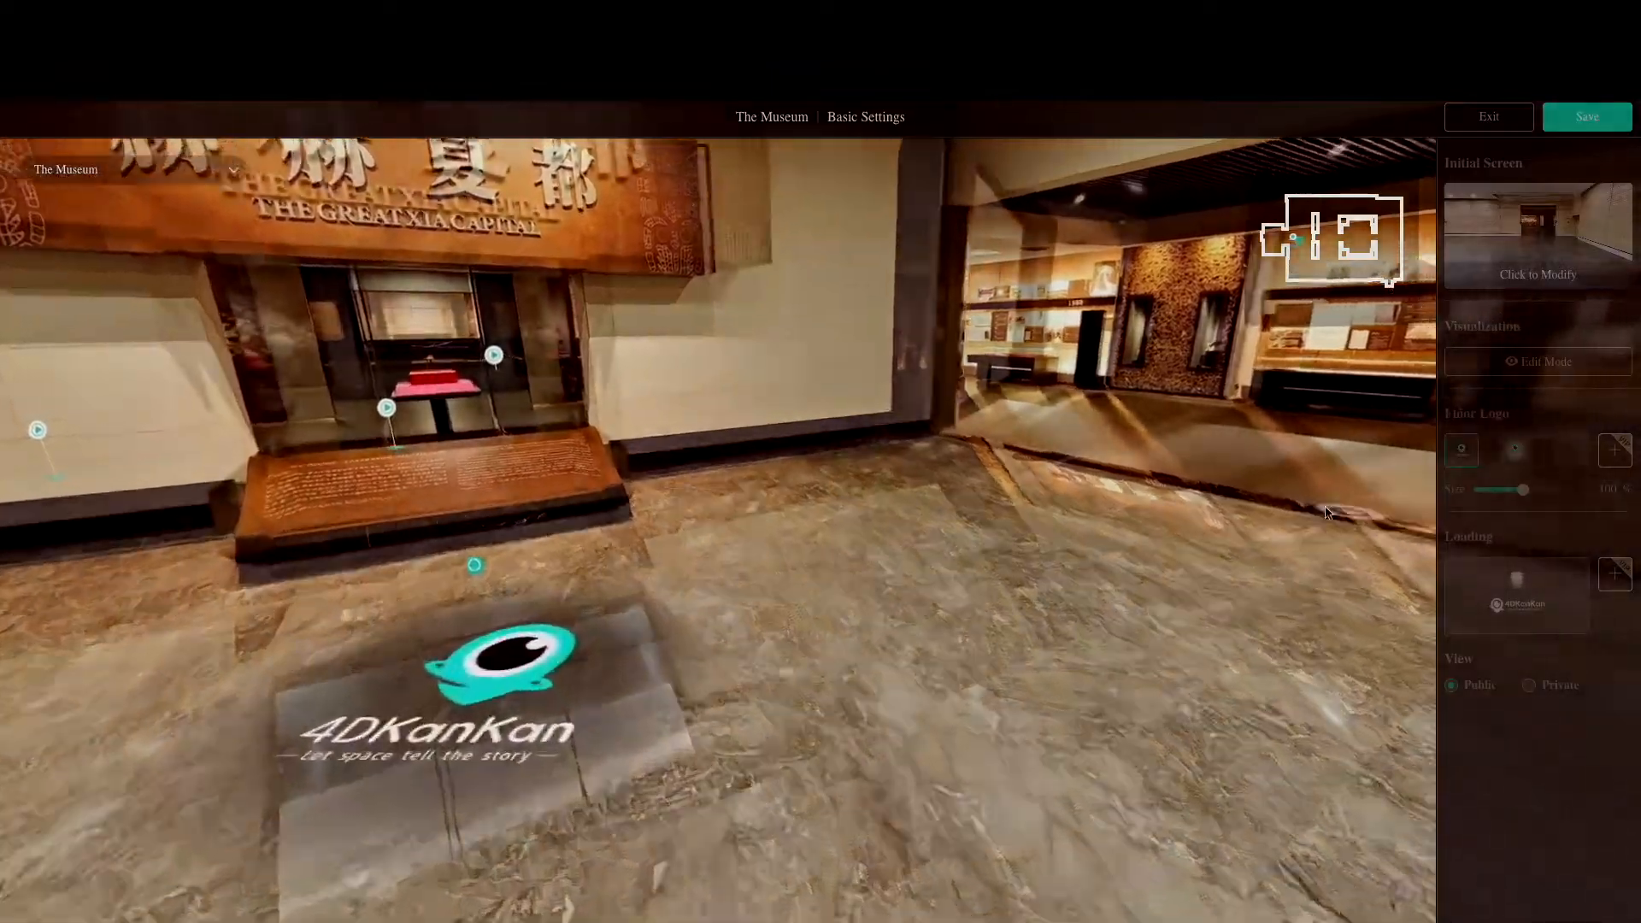
pyautogui.moveTo(1016, 485); pyautogui.dragTo(767, 494)
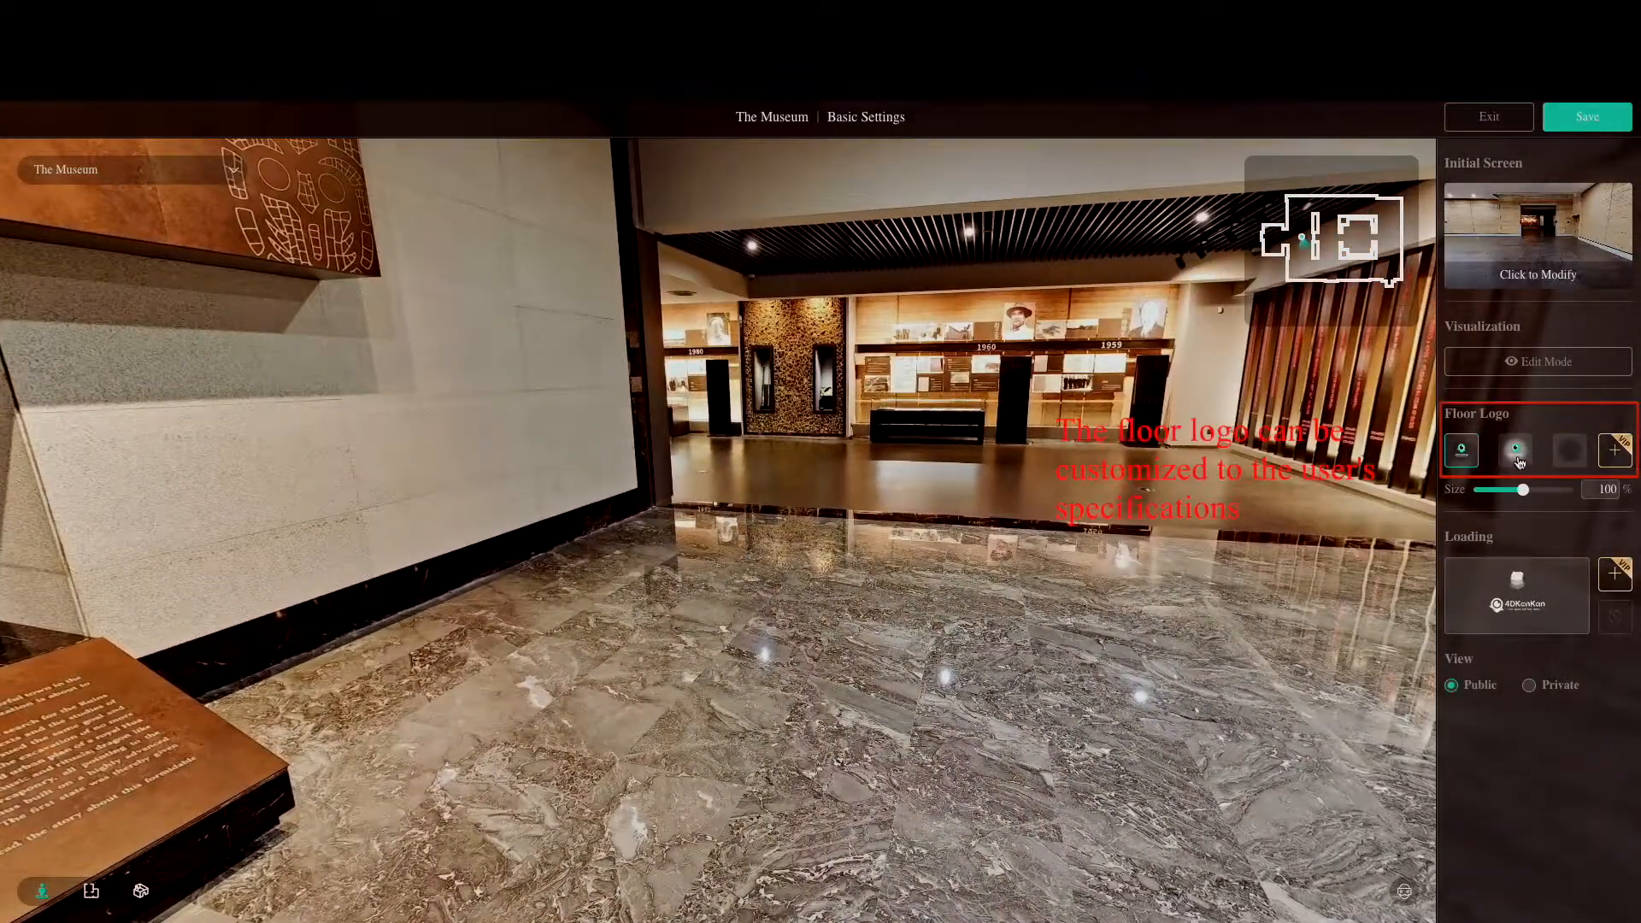
pyautogui.click(1516, 453)
pyautogui.click(1079, 659)
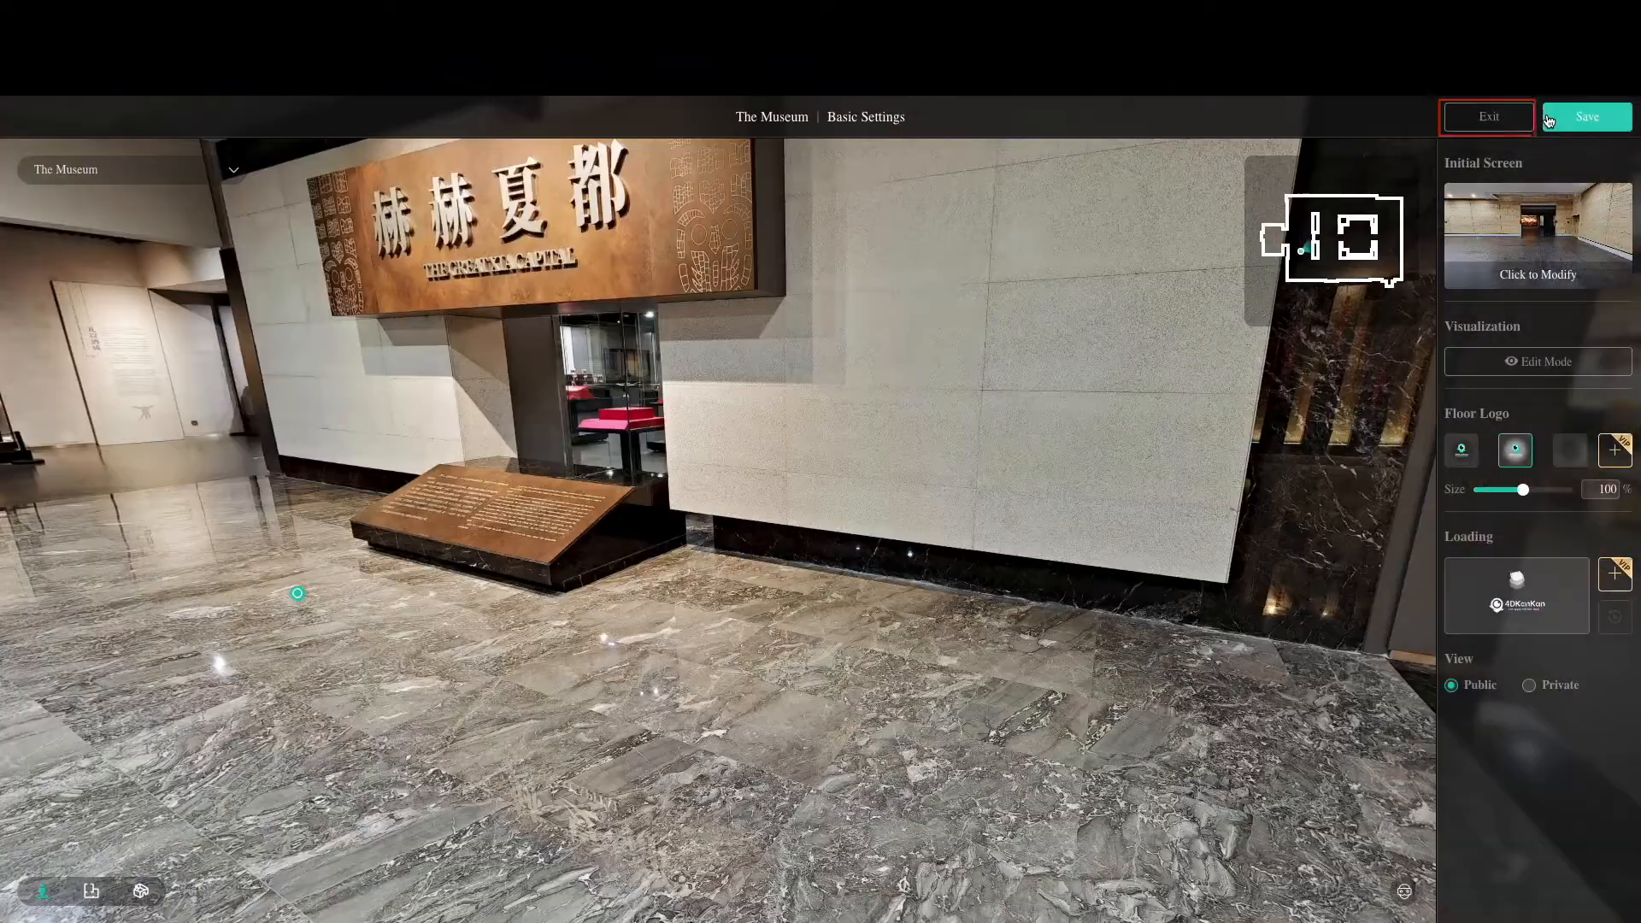
pyautogui.click(1494, 118)
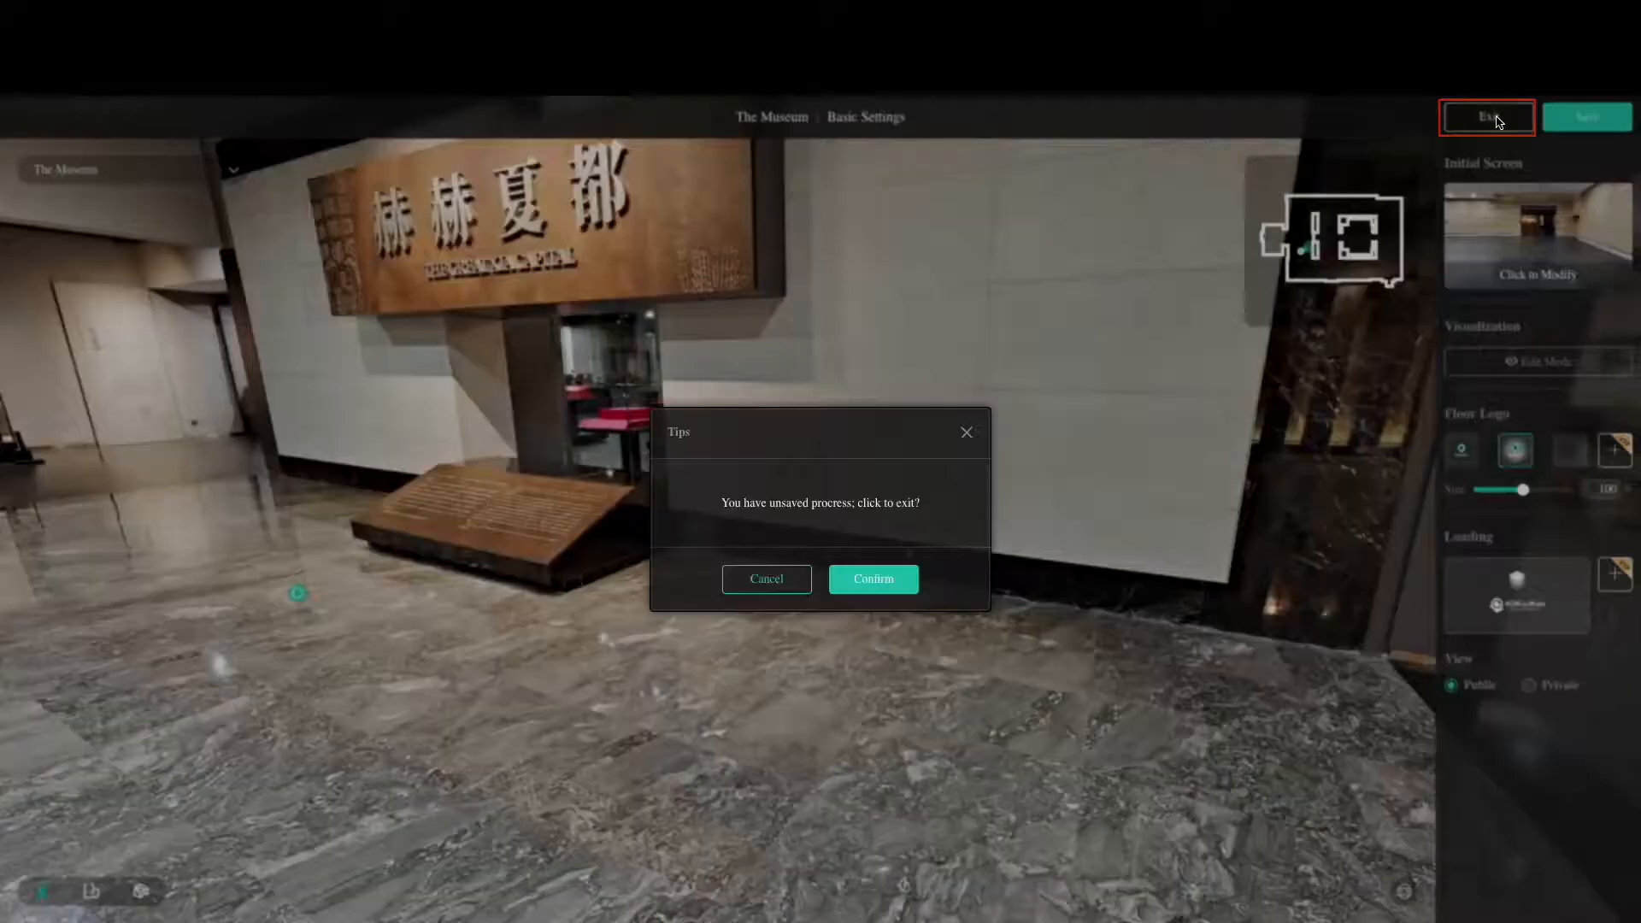
pyautogui.click(873, 579)
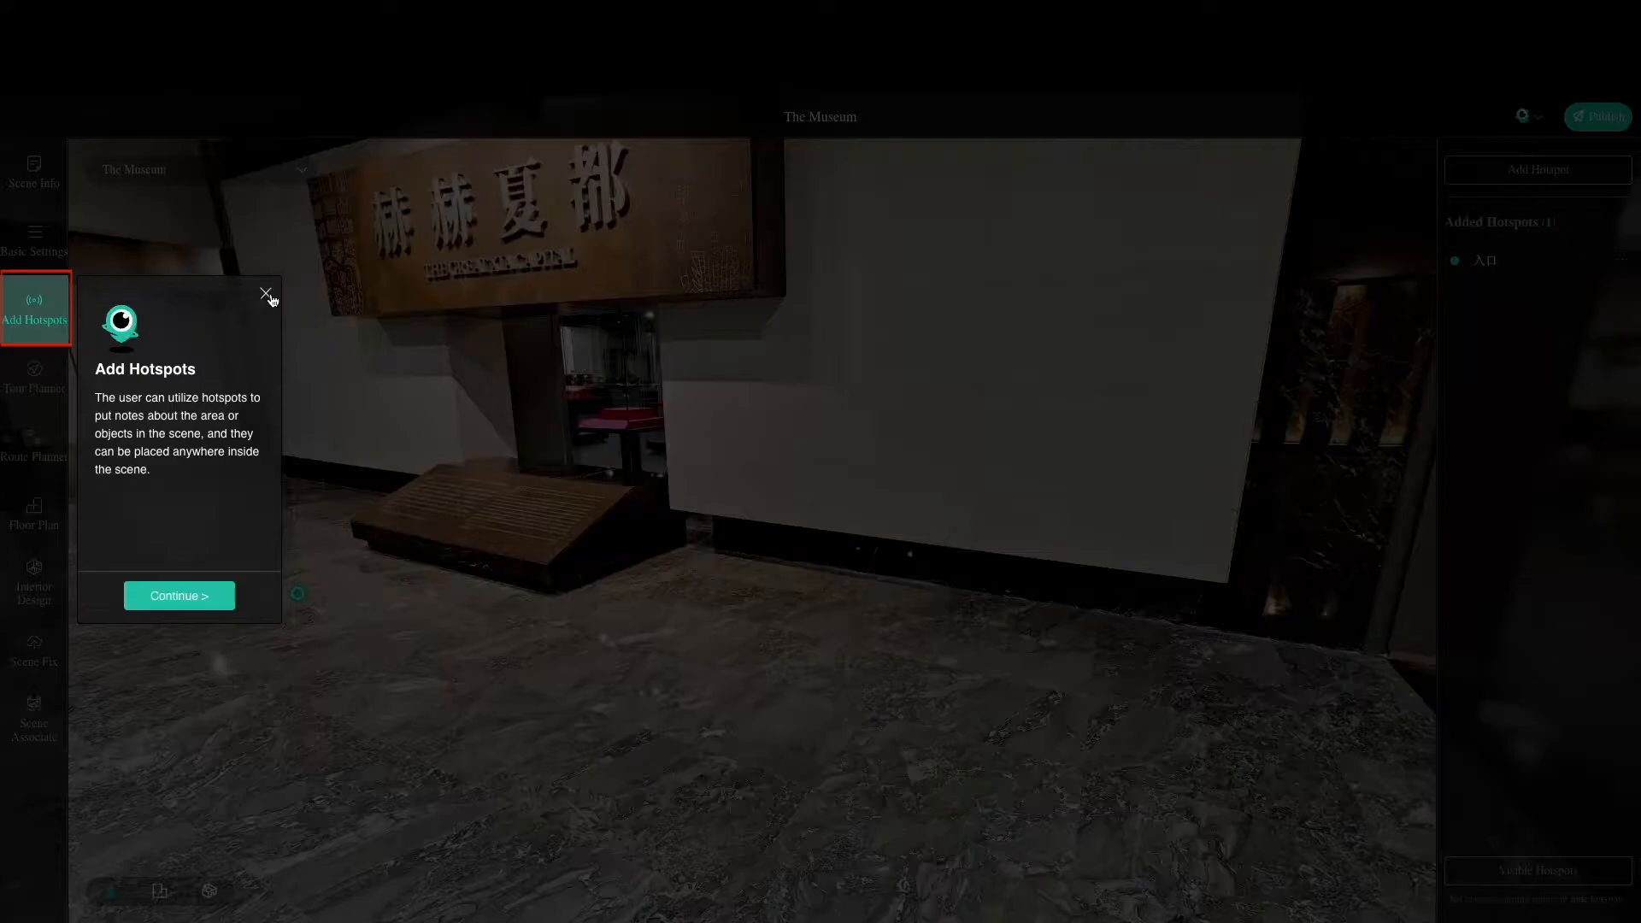
# Dismiss the Add Hotspots tip and place a new hotspot on the upper part of the light stone wall panel
pyautogui.click(266, 294)
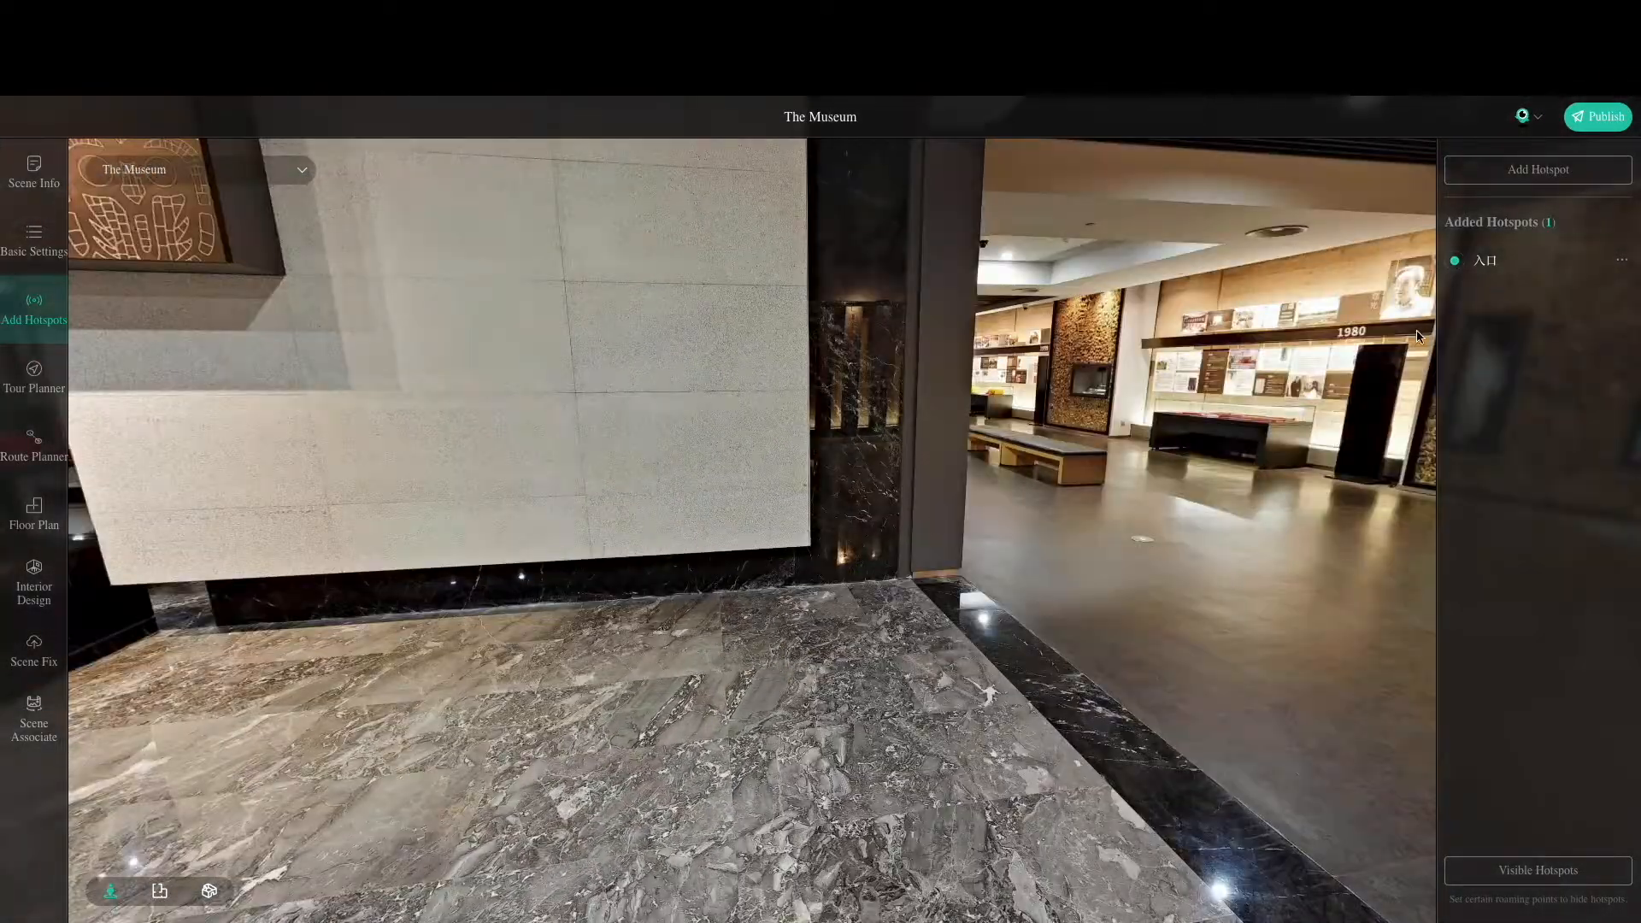
pyautogui.click(1507, 170)
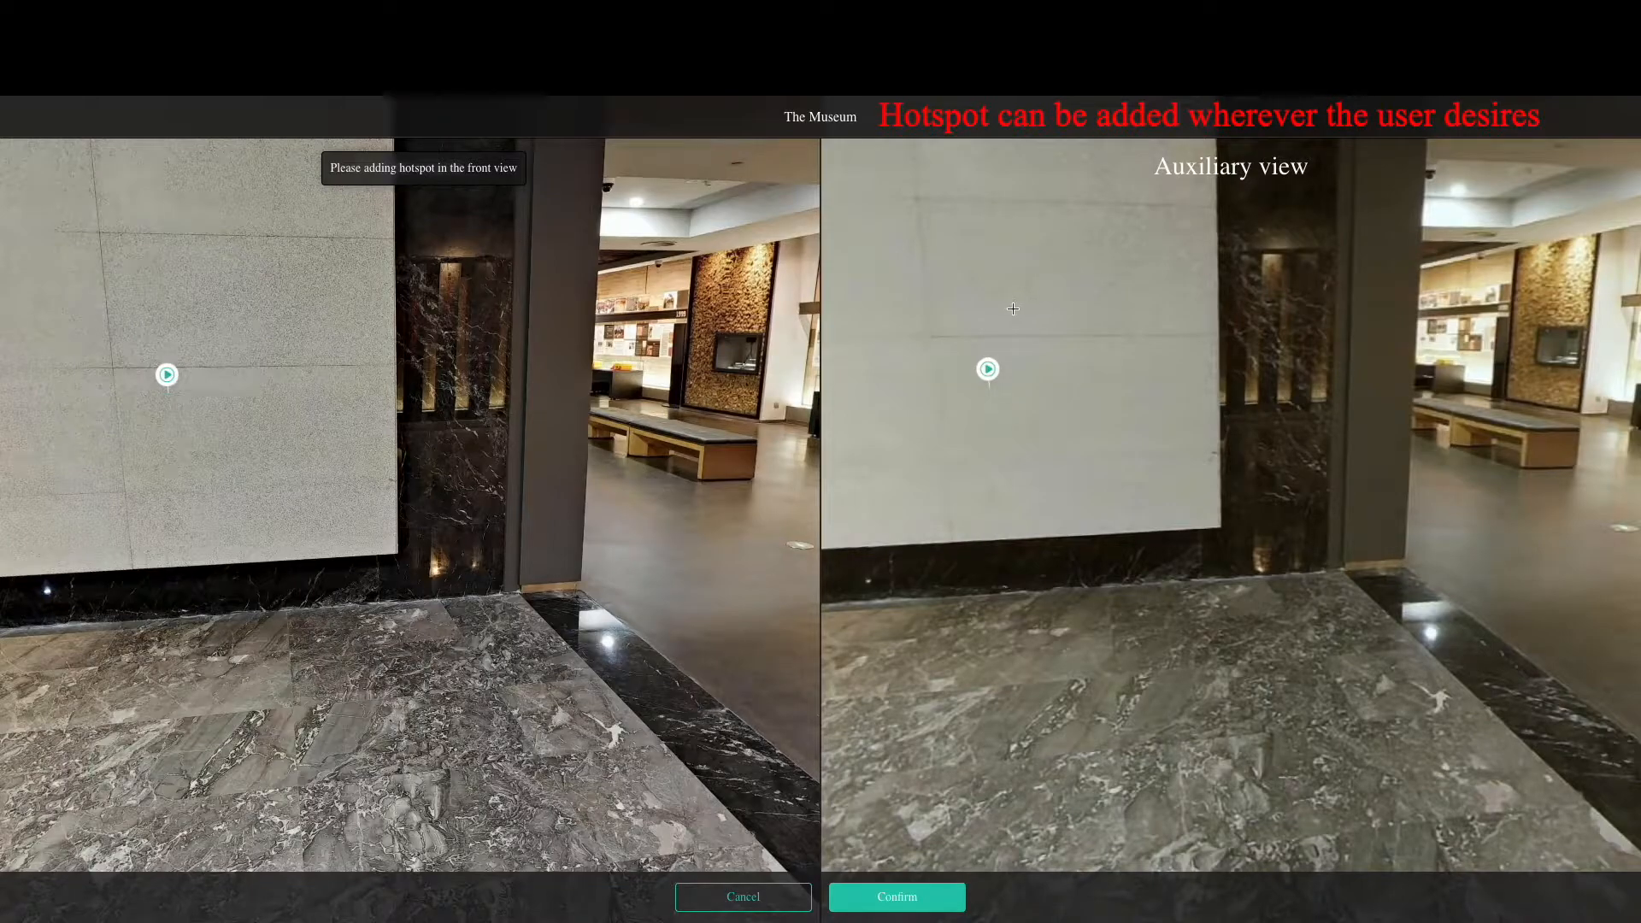
pyautogui.moveTo(1012, 309); pyautogui.dragTo(1101, 474)
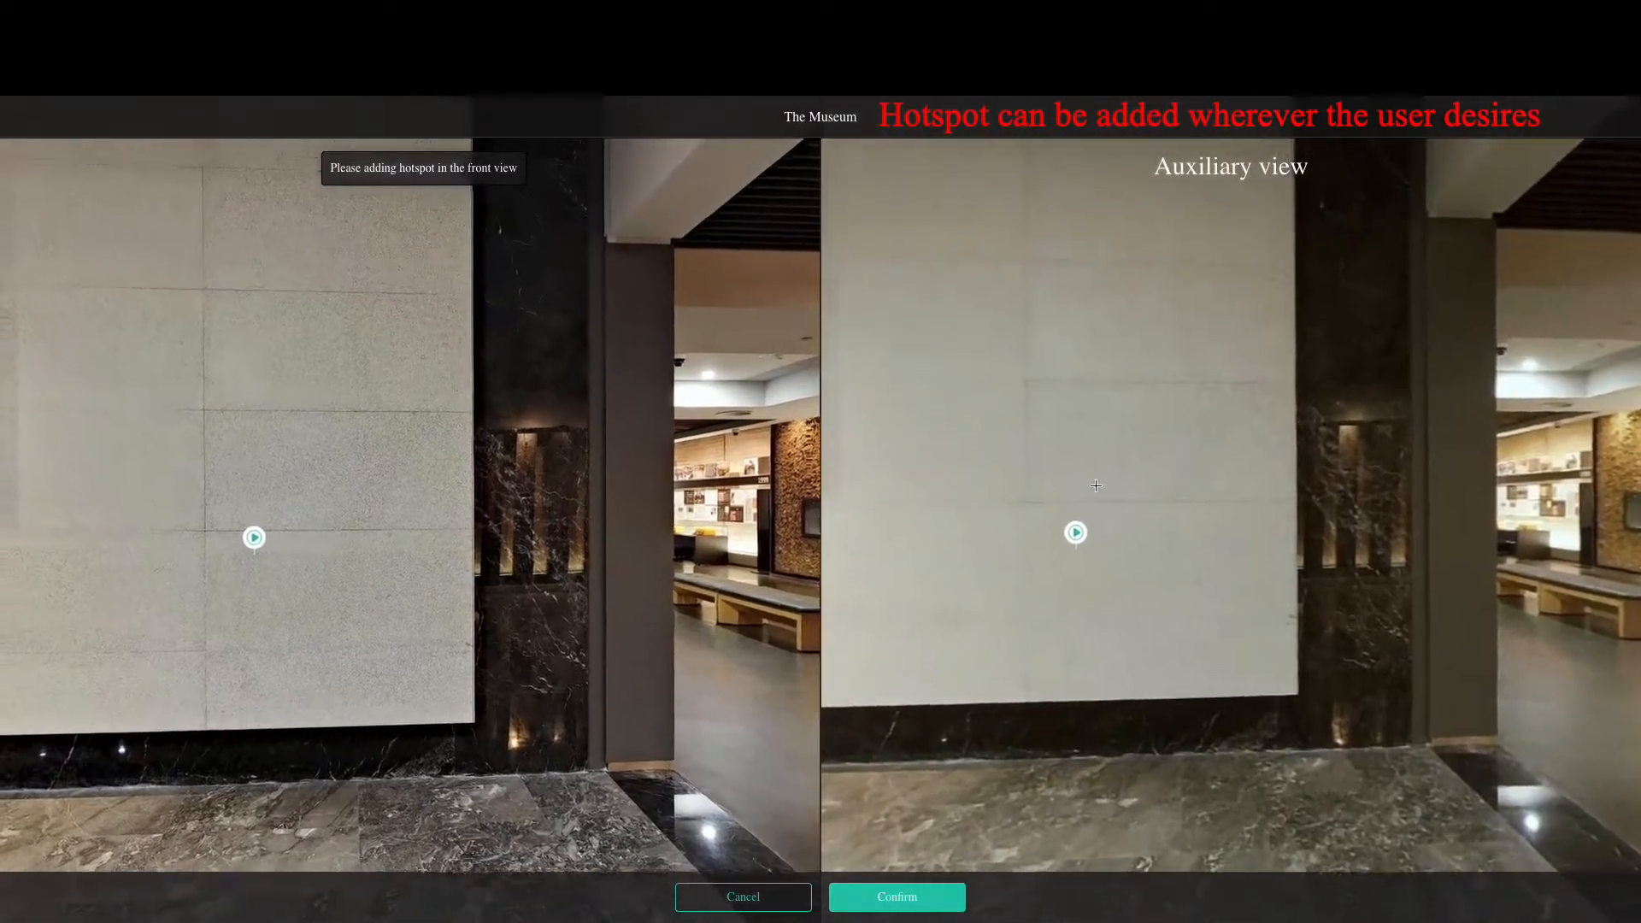
pyautogui.click(124, 339)
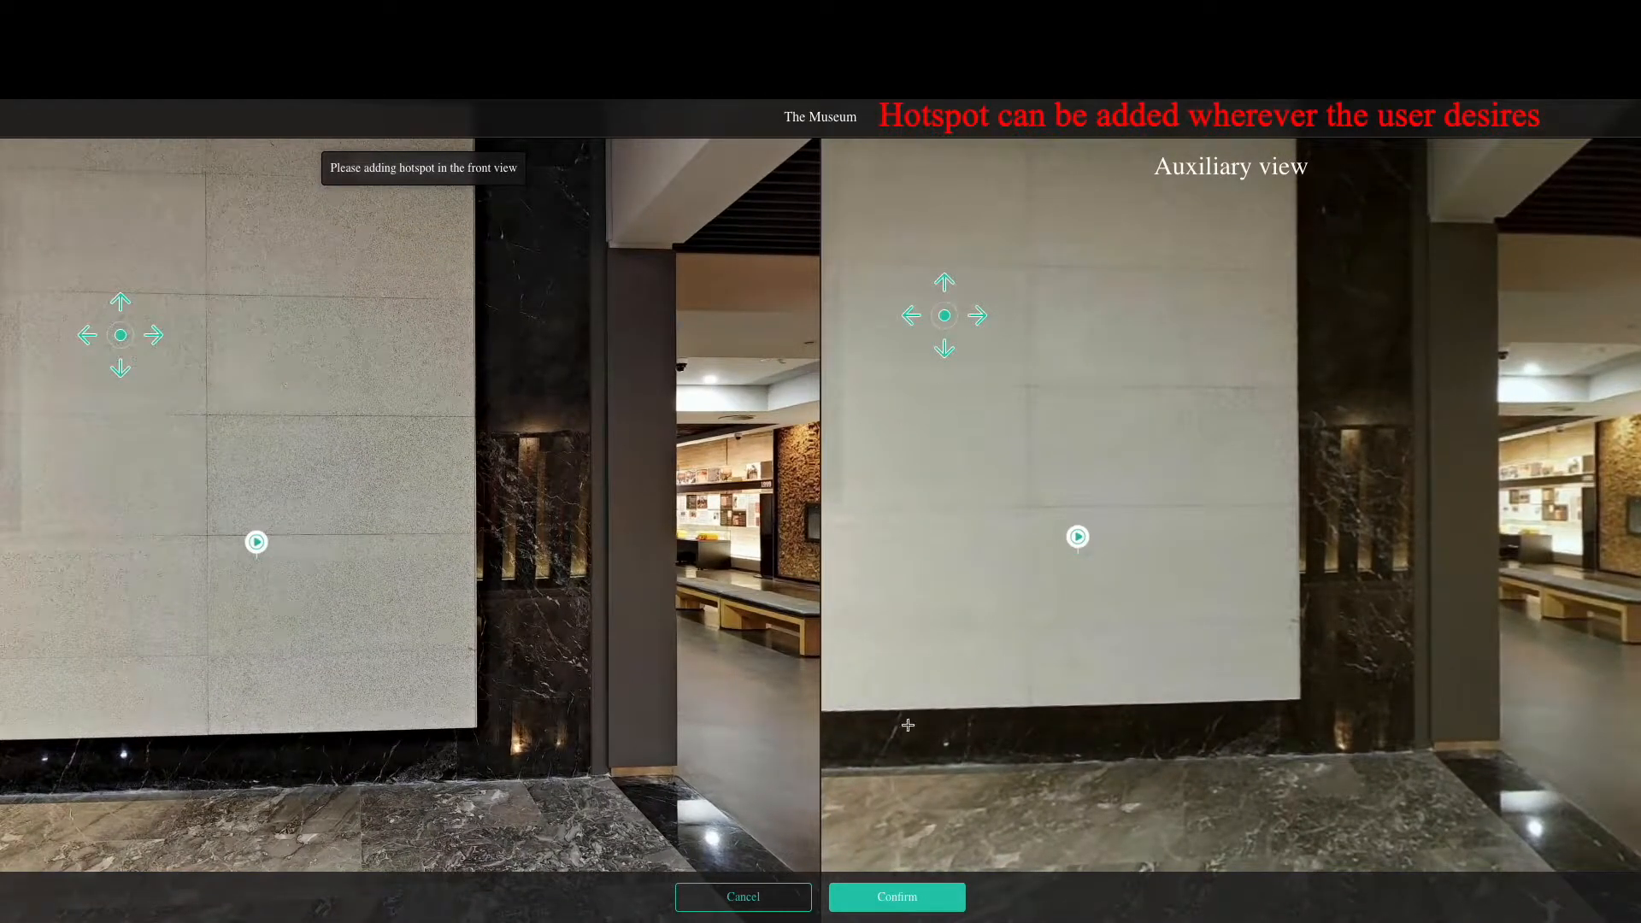
pyautogui.click(896, 897)
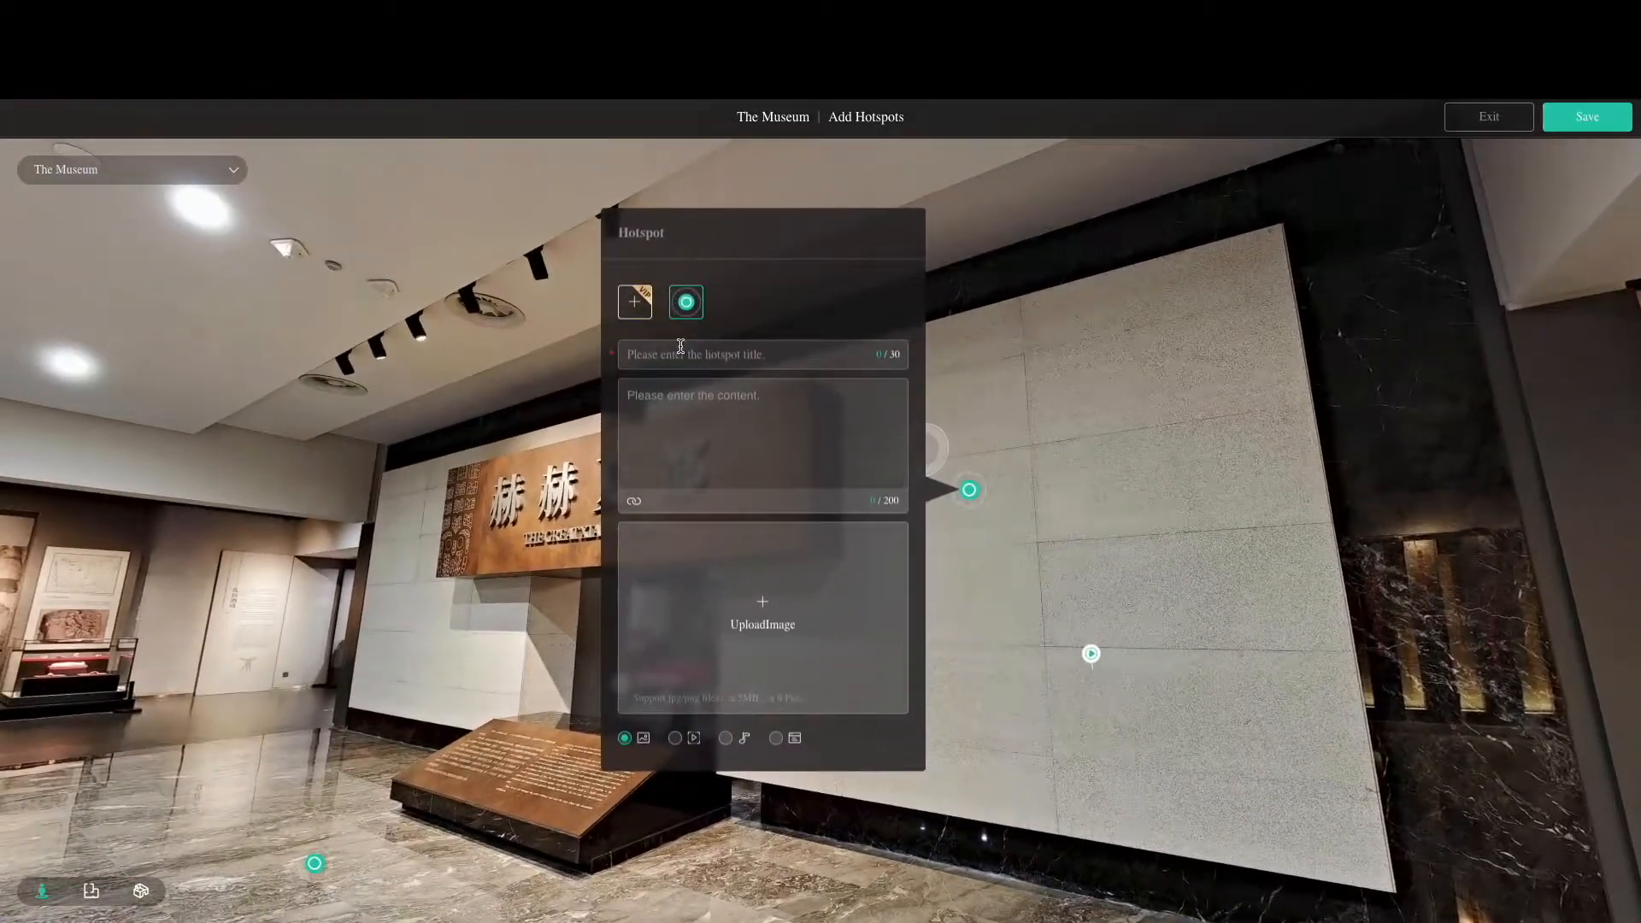
# Title the hotspot "It's a hotsopt", enter the content "write anything you wanna neme it", select the web interface media type and save
pyautogui.click(681, 346)
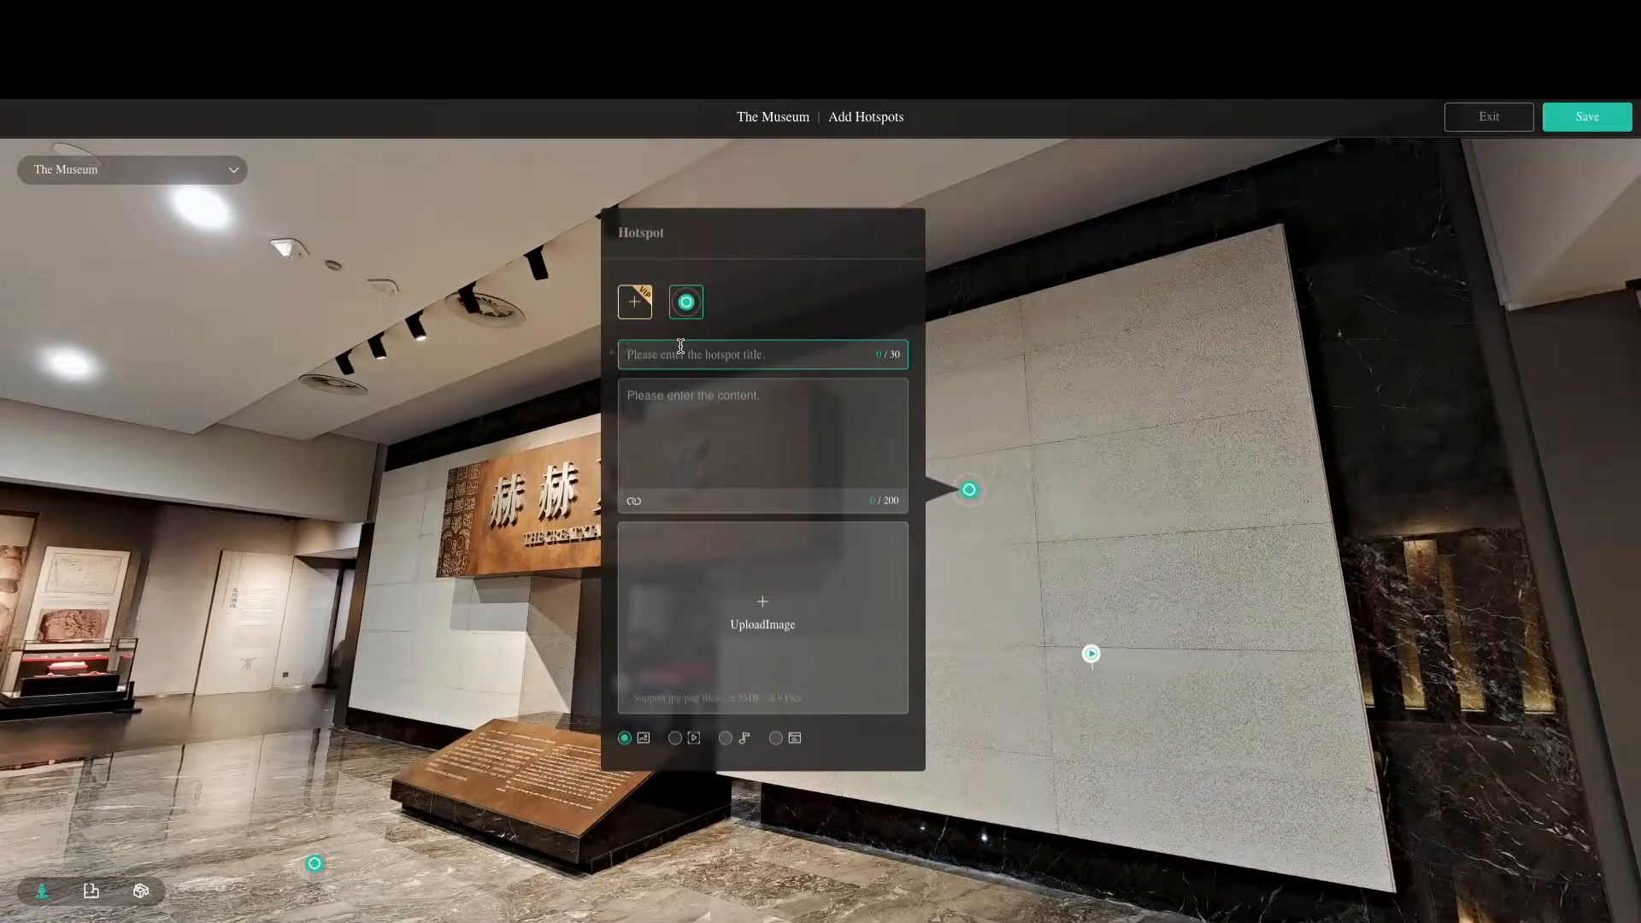
pyautogui.write("It's a hotsopt")
pyautogui.click(671, 420)
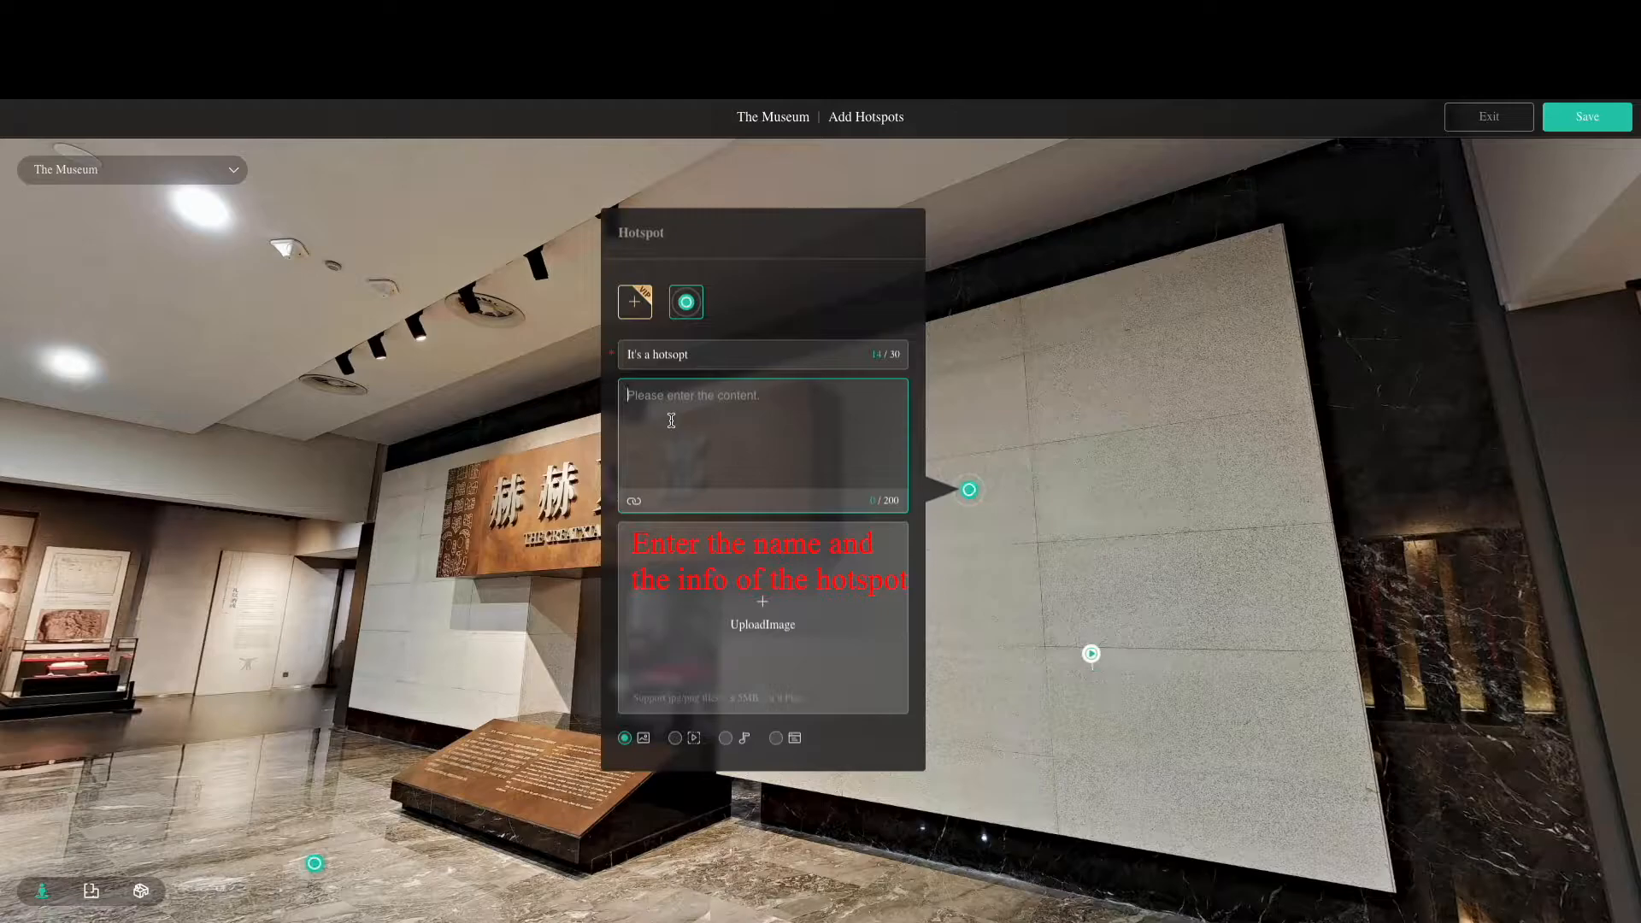
pyautogui.write('w')
pyautogui.write('rite anything you wanna neme it')
pyautogui.click(775, 738)
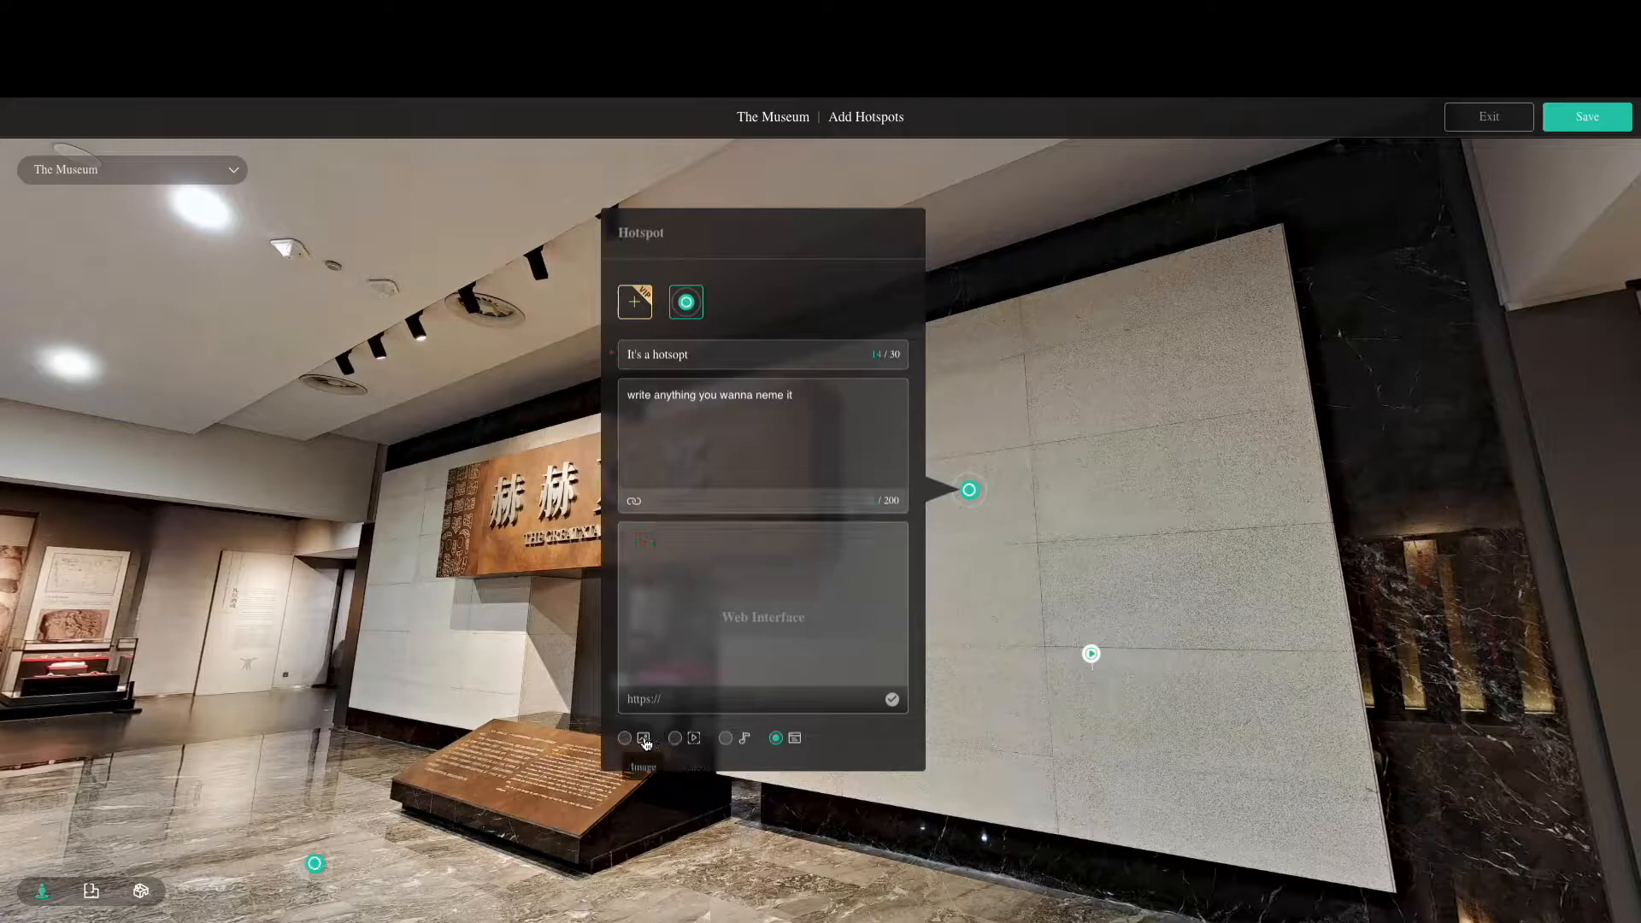
pyautogui.click(1560, 122)
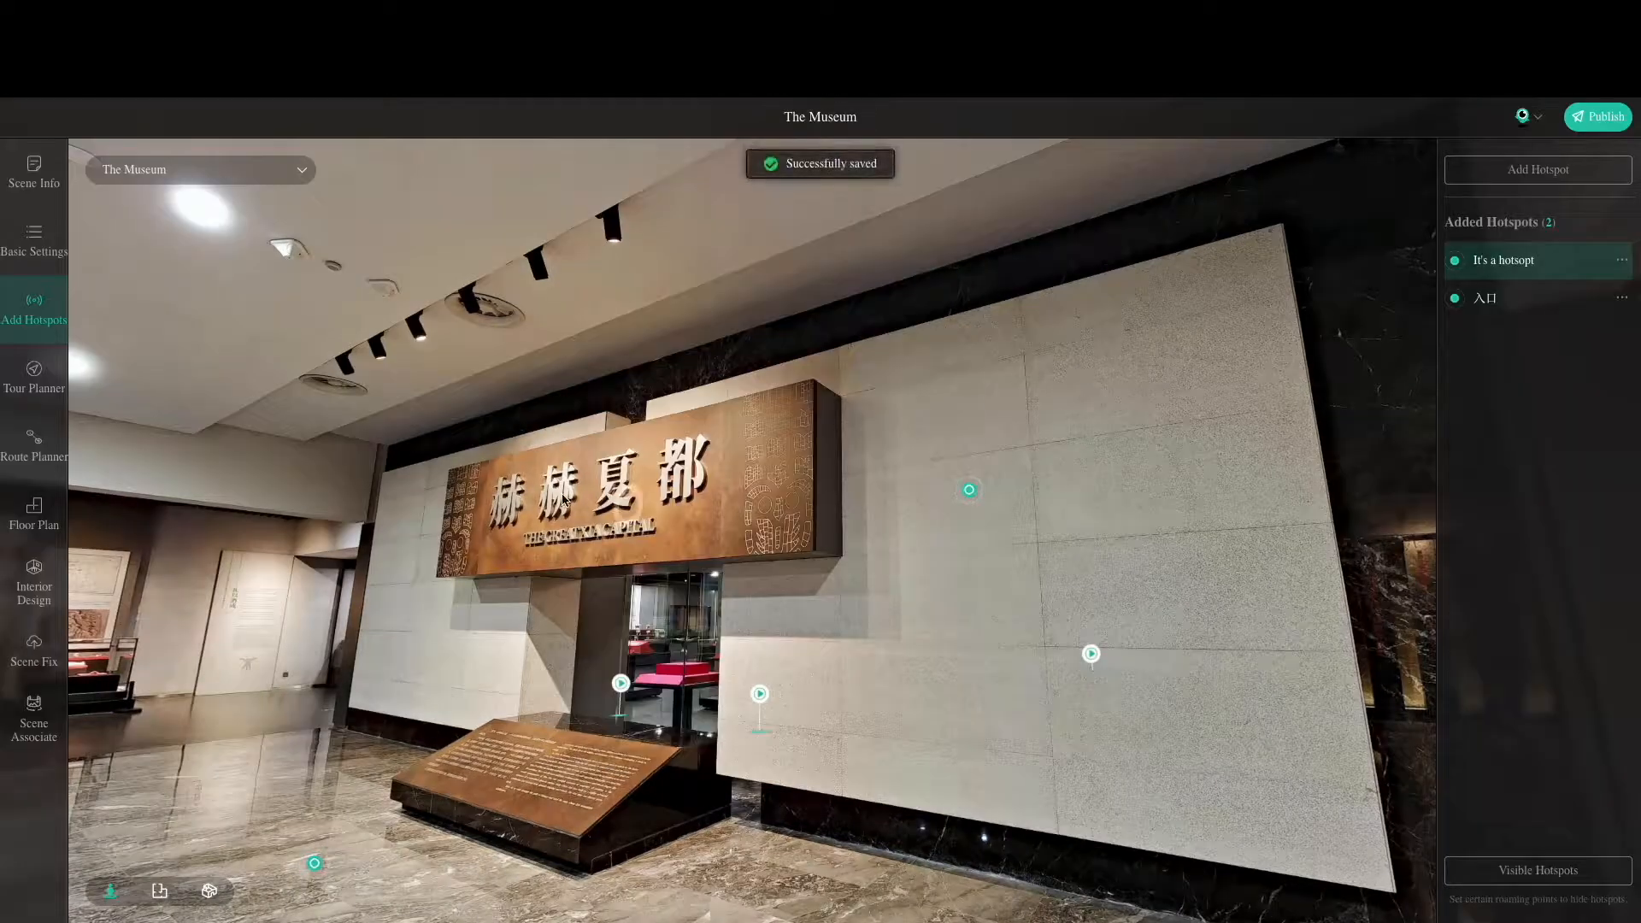
# Start a guided tour in the Tour Planner with a POV showing the stone wall panel and the adjoining exhibition hall
pyautogui.click(35, 380)
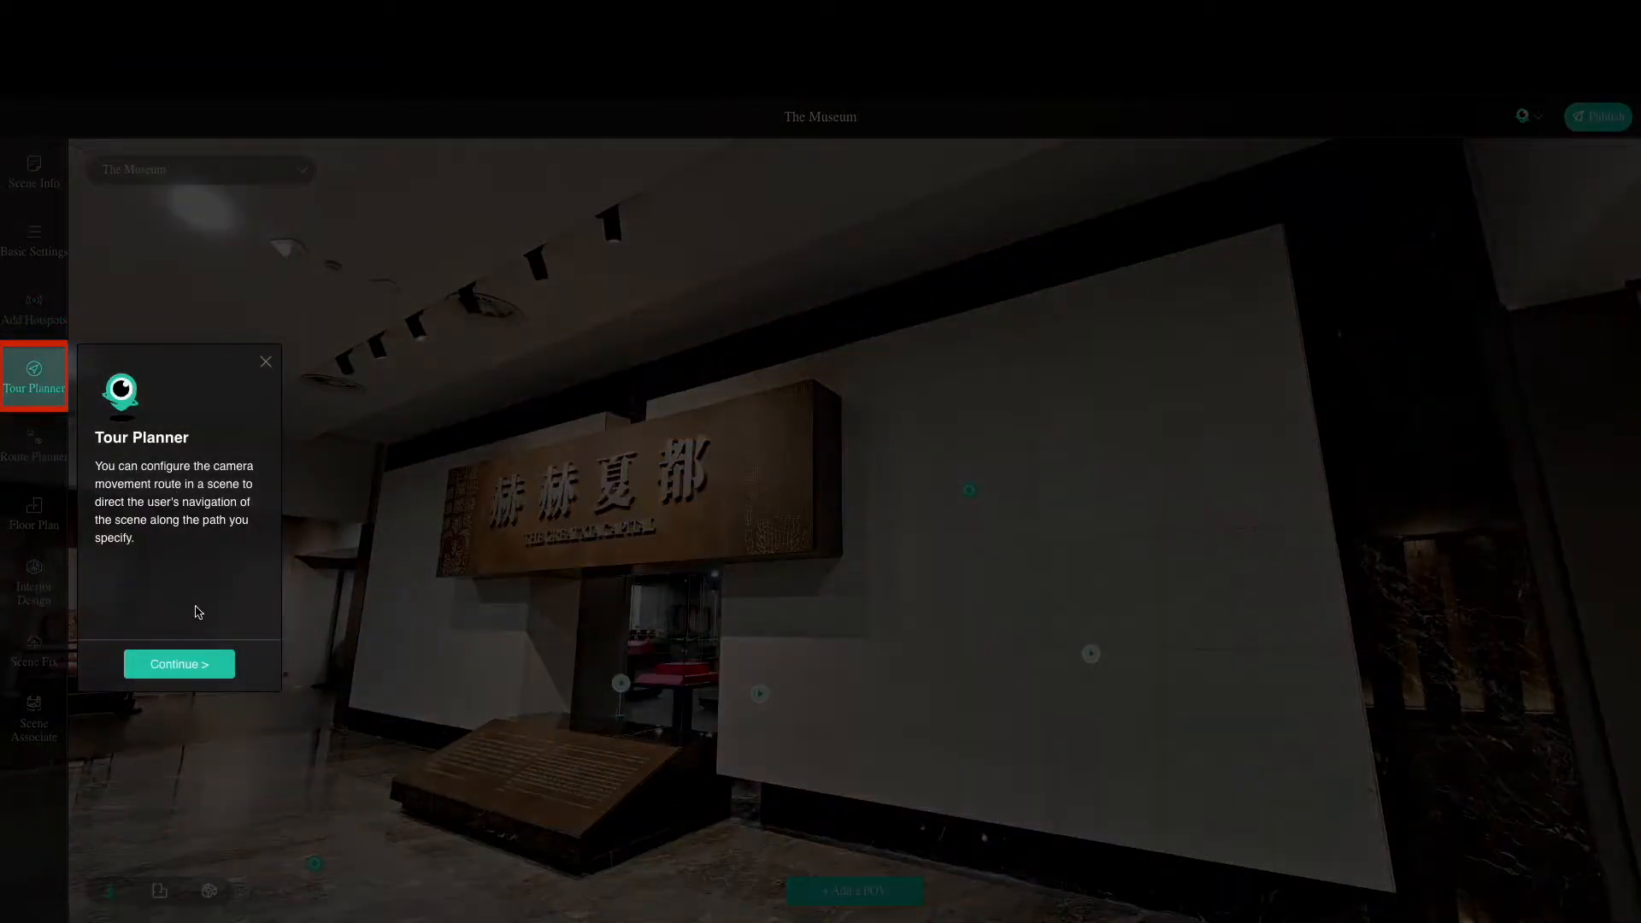
pyautogui.click(265, 363)
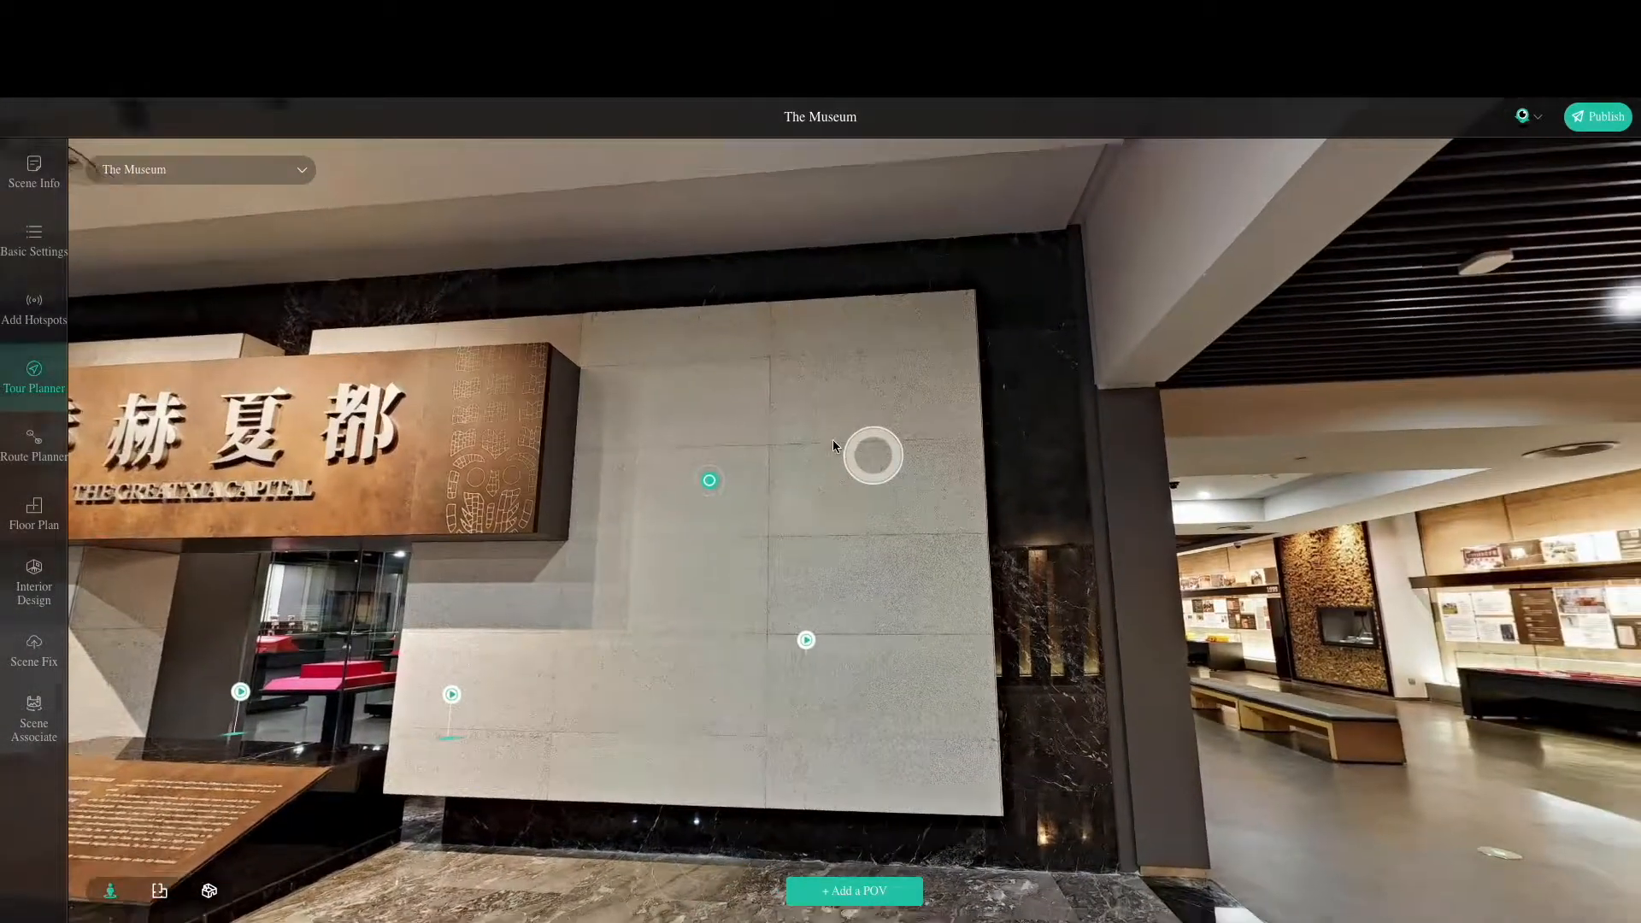
pyautogui.moveTo(832, 439); pyautogui.dragTo(670, 383)
pyautogui.click(855, 891)
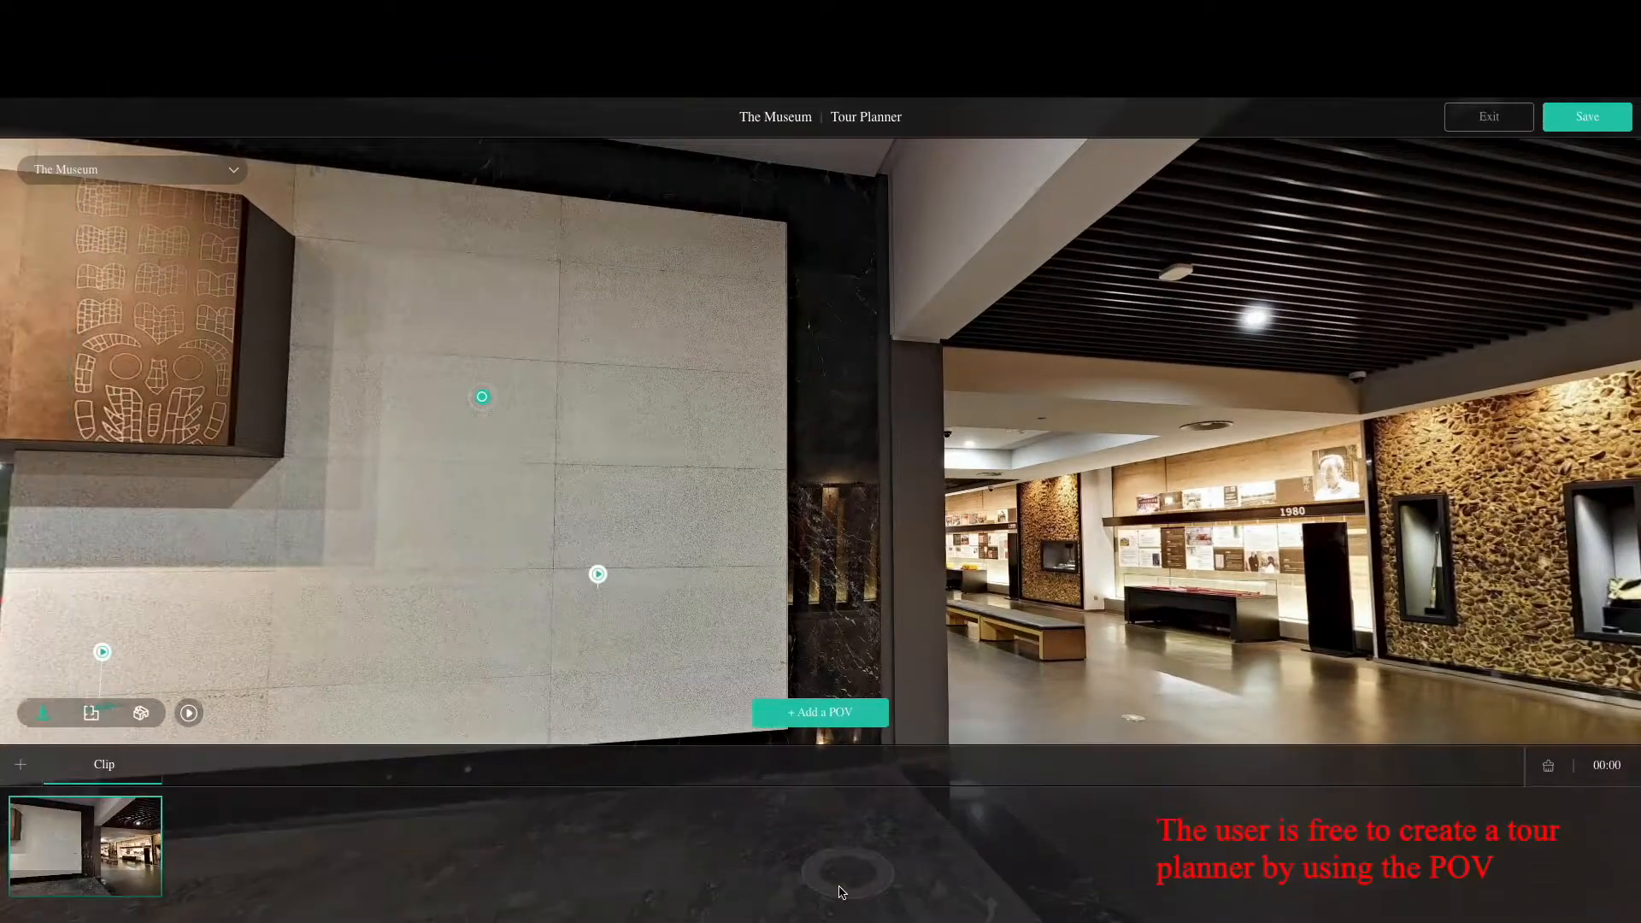
# Add a second POV of the hall with the 1960 and 1959 displays and a third of the gallery with glass display cases
pyautogui.click(876, 665)
pyautogui.click(820, 711)
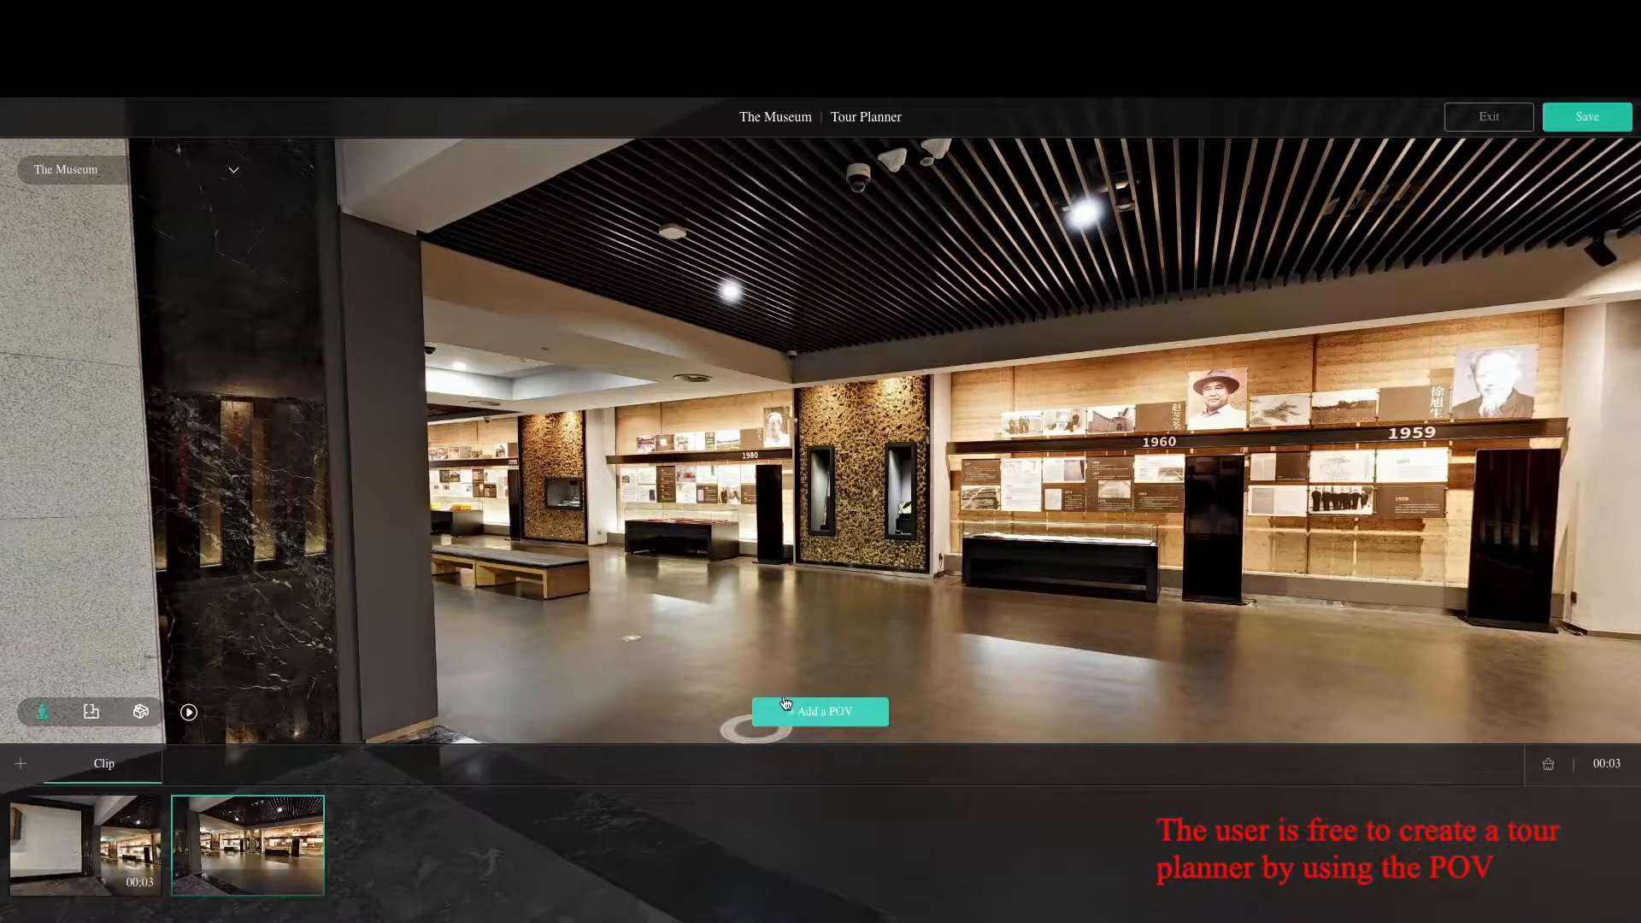
pyautogui.click(775, 644)
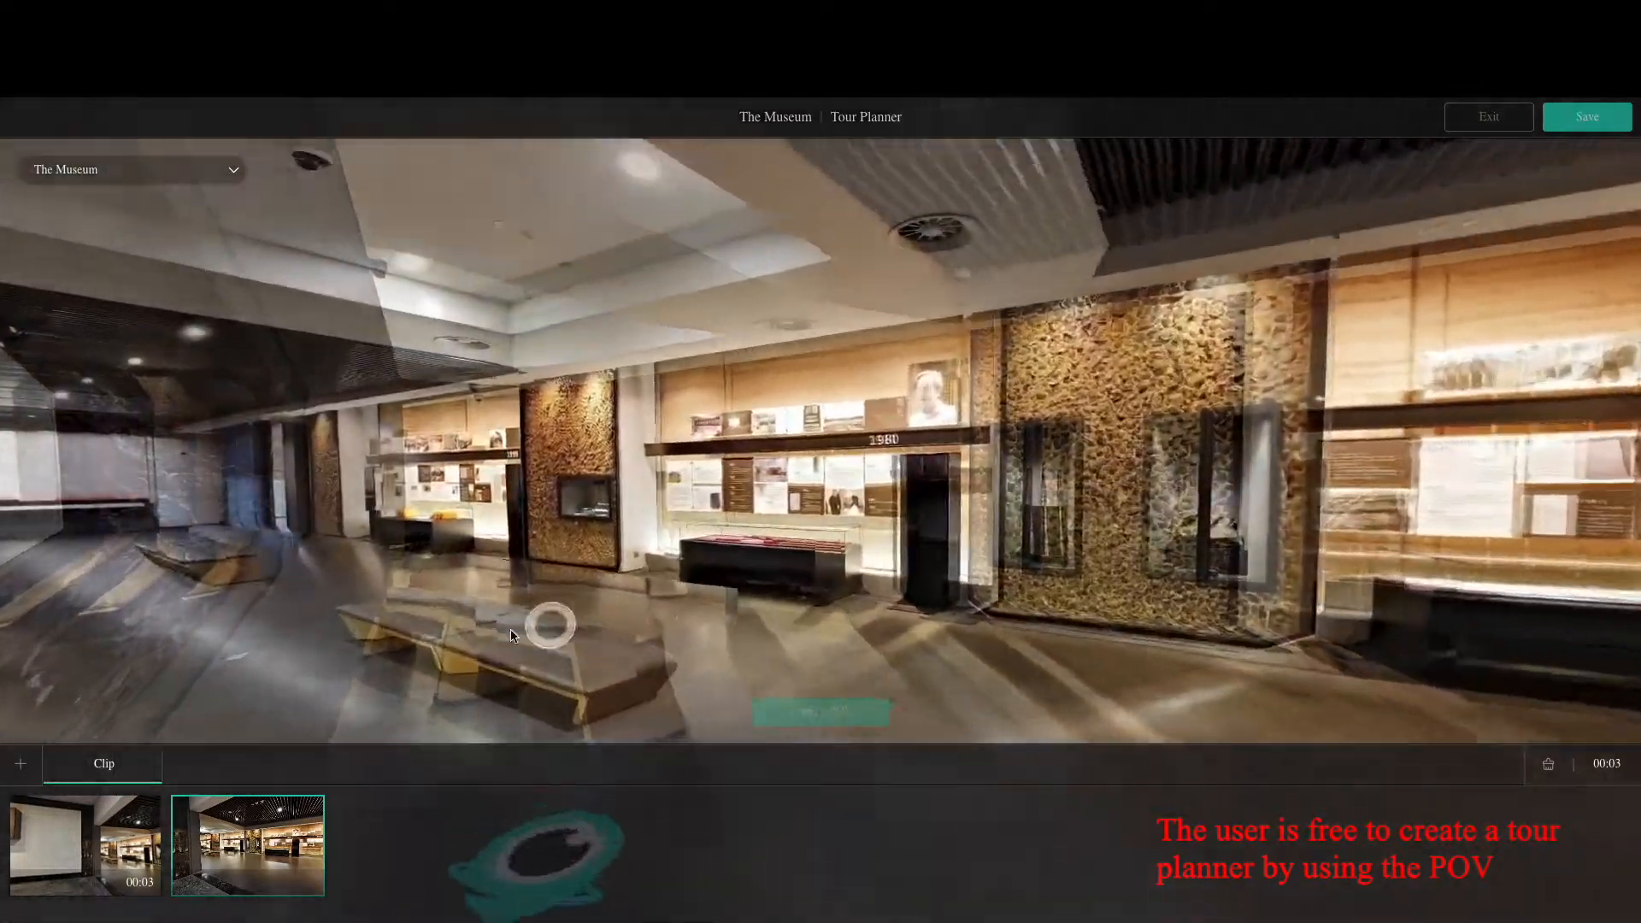
pyautogui.moveTo(547, 620); pyautogui.dragTo(838, 551)
pyautogui.click(602, 551)
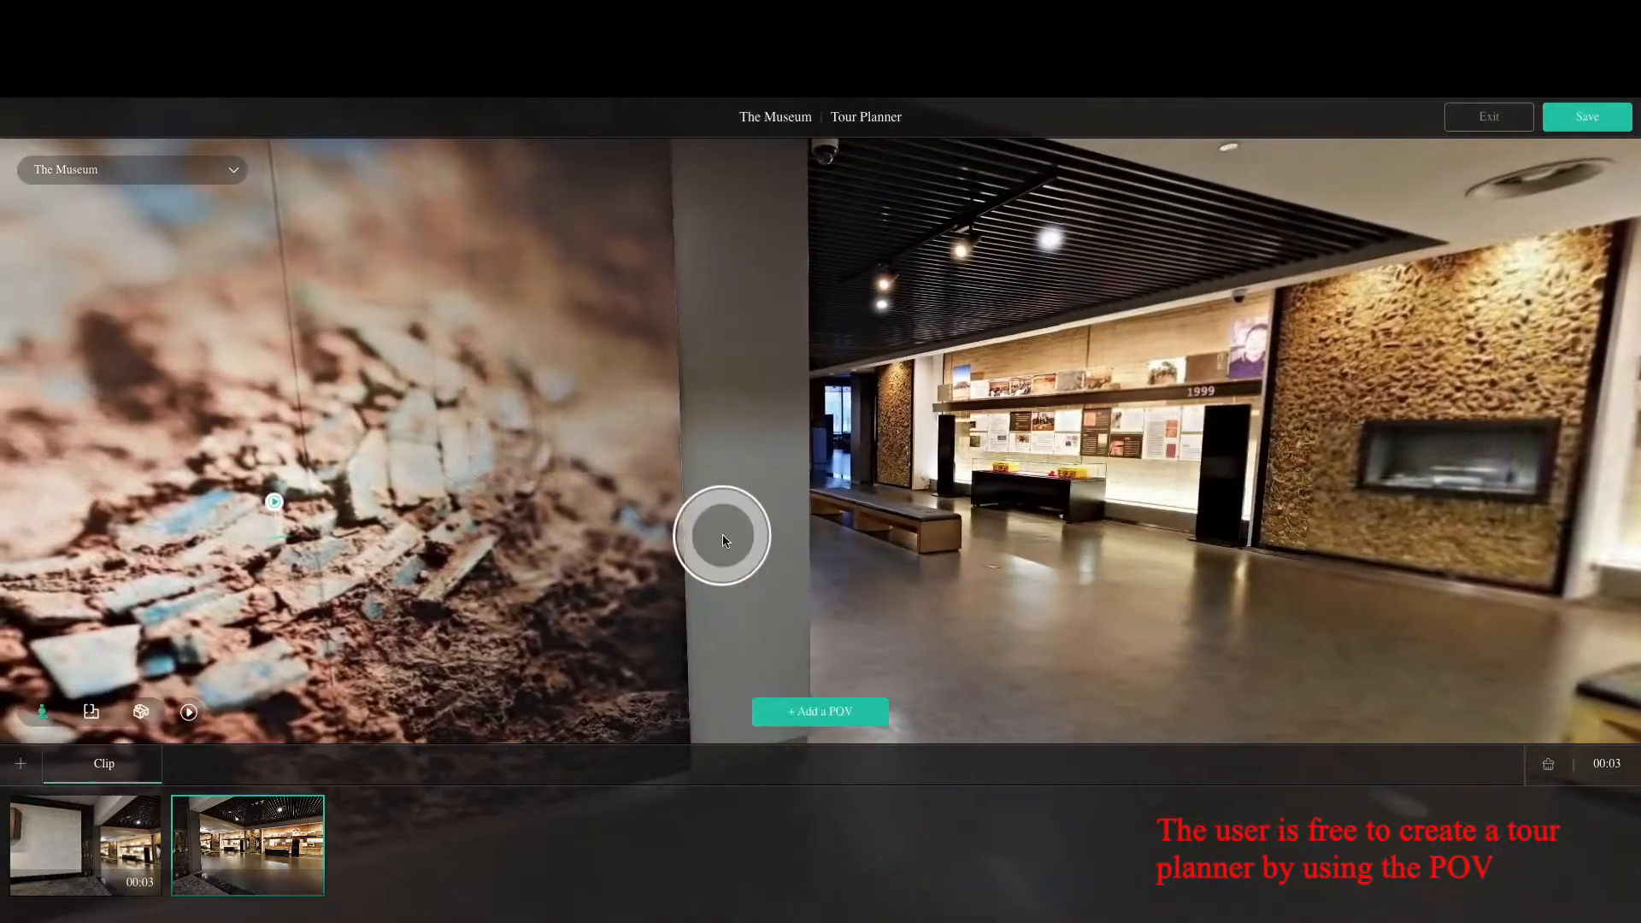
pyautogui.moveTo(722, 535); pyautogui.dragTo(1270, 502)
pyautogui.moveTo(618, 516); pyautogui.dragTo(1152, 516)
pyautogui.click(844, 714)
# Set the dwell time to 5 s for the first POV and 20 s for the second POV
pyautogui.click(658, 505)
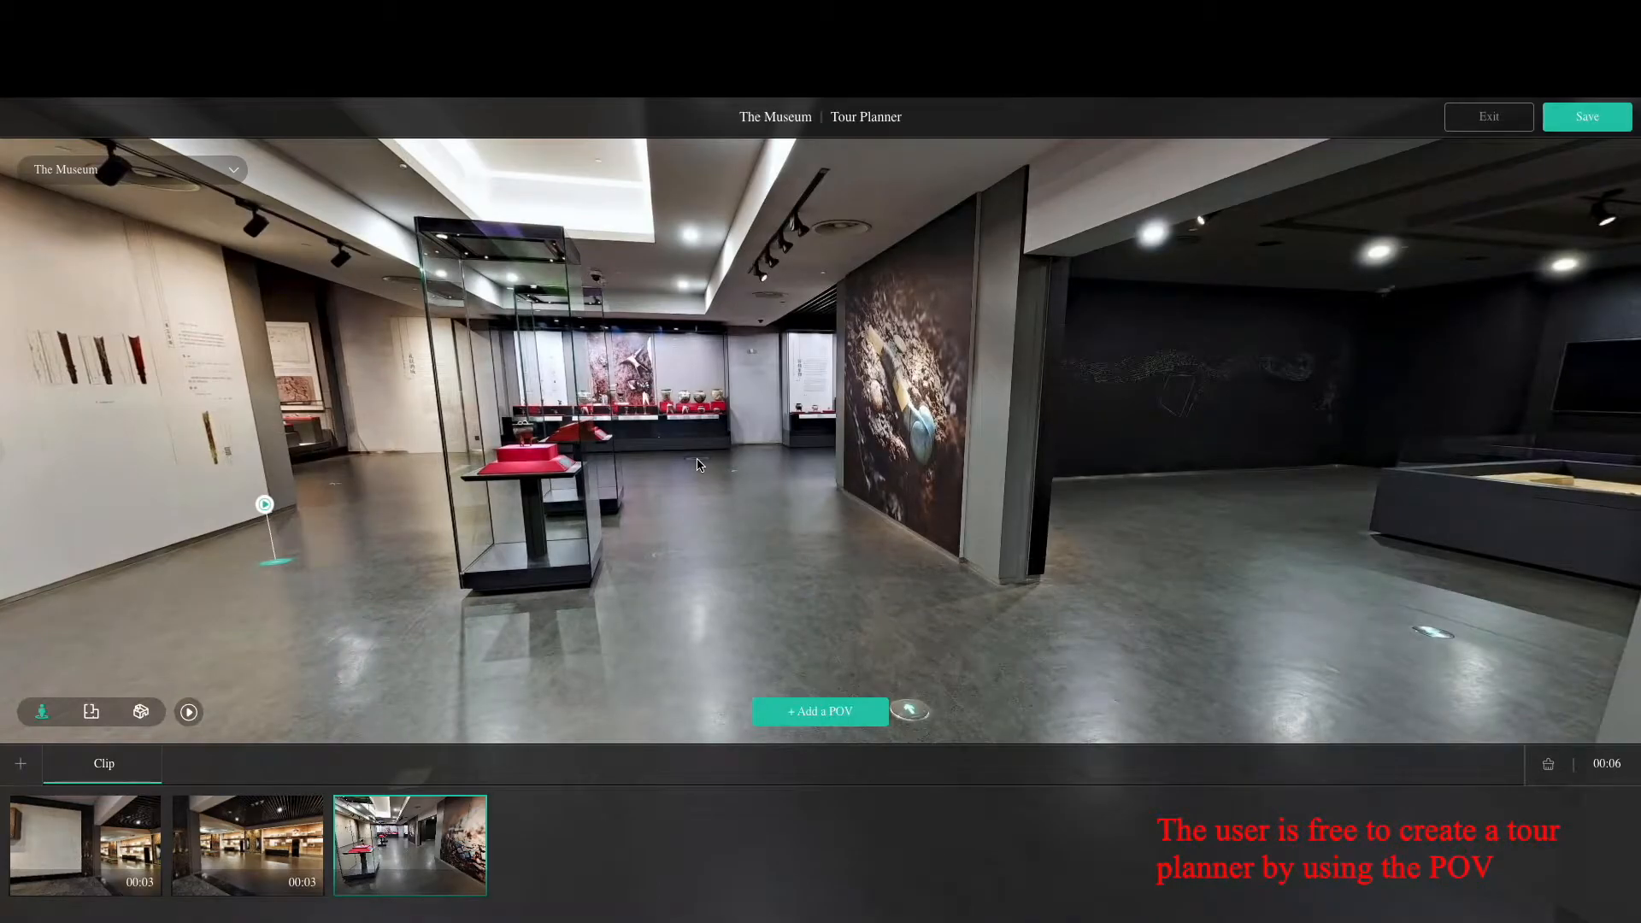
pyautogui.click(680, 547)
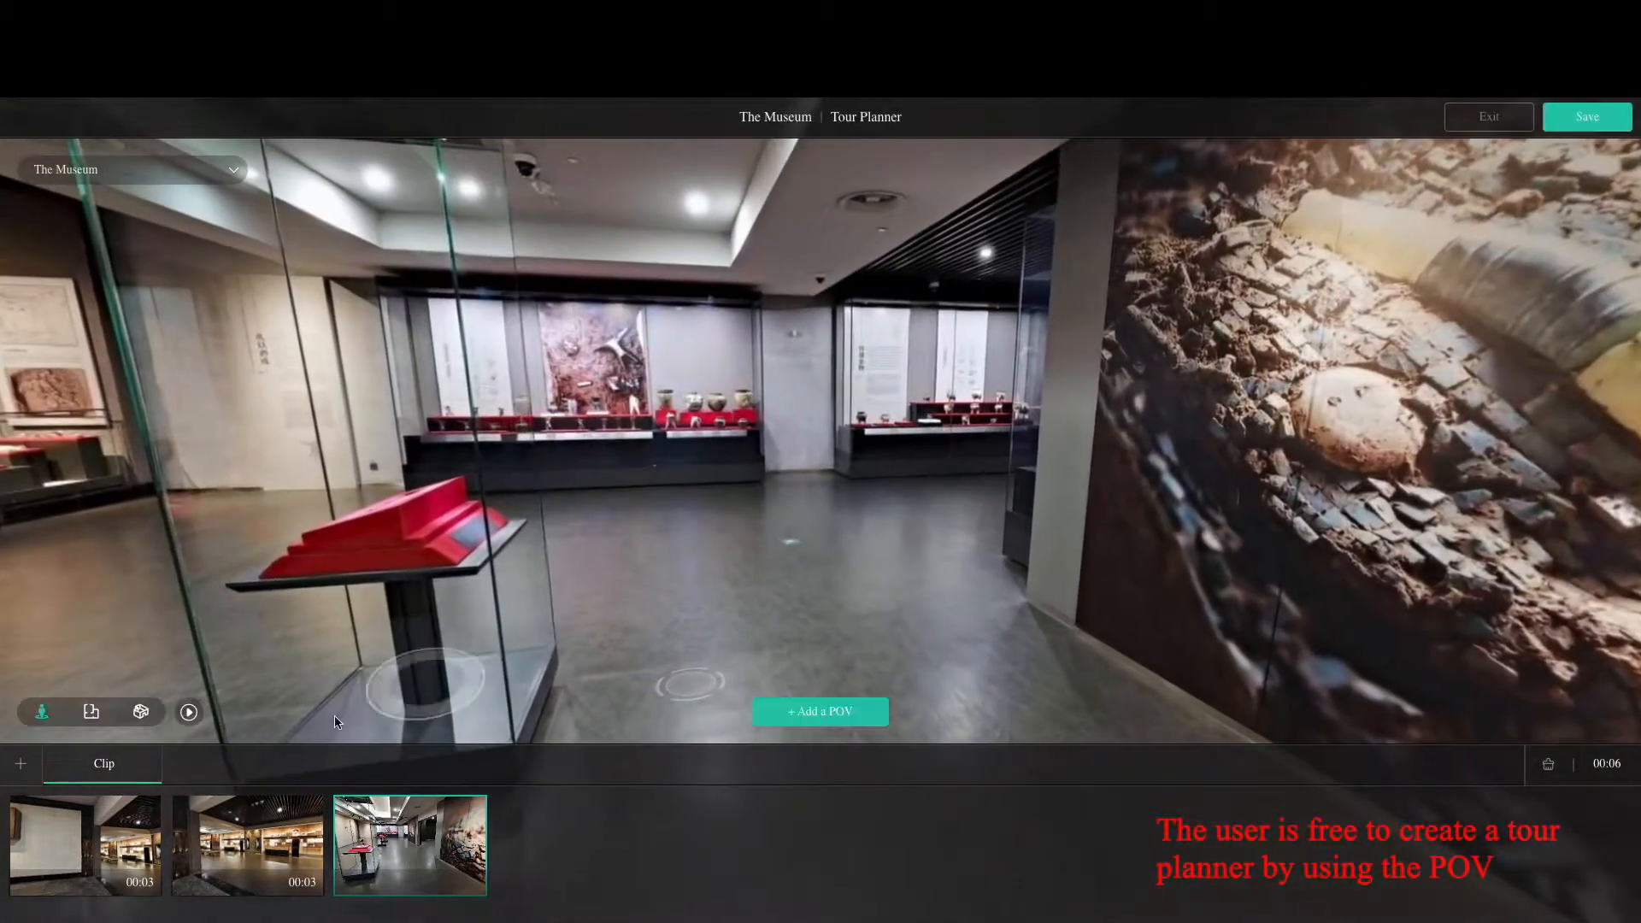
pyautogui.click(113, 807)
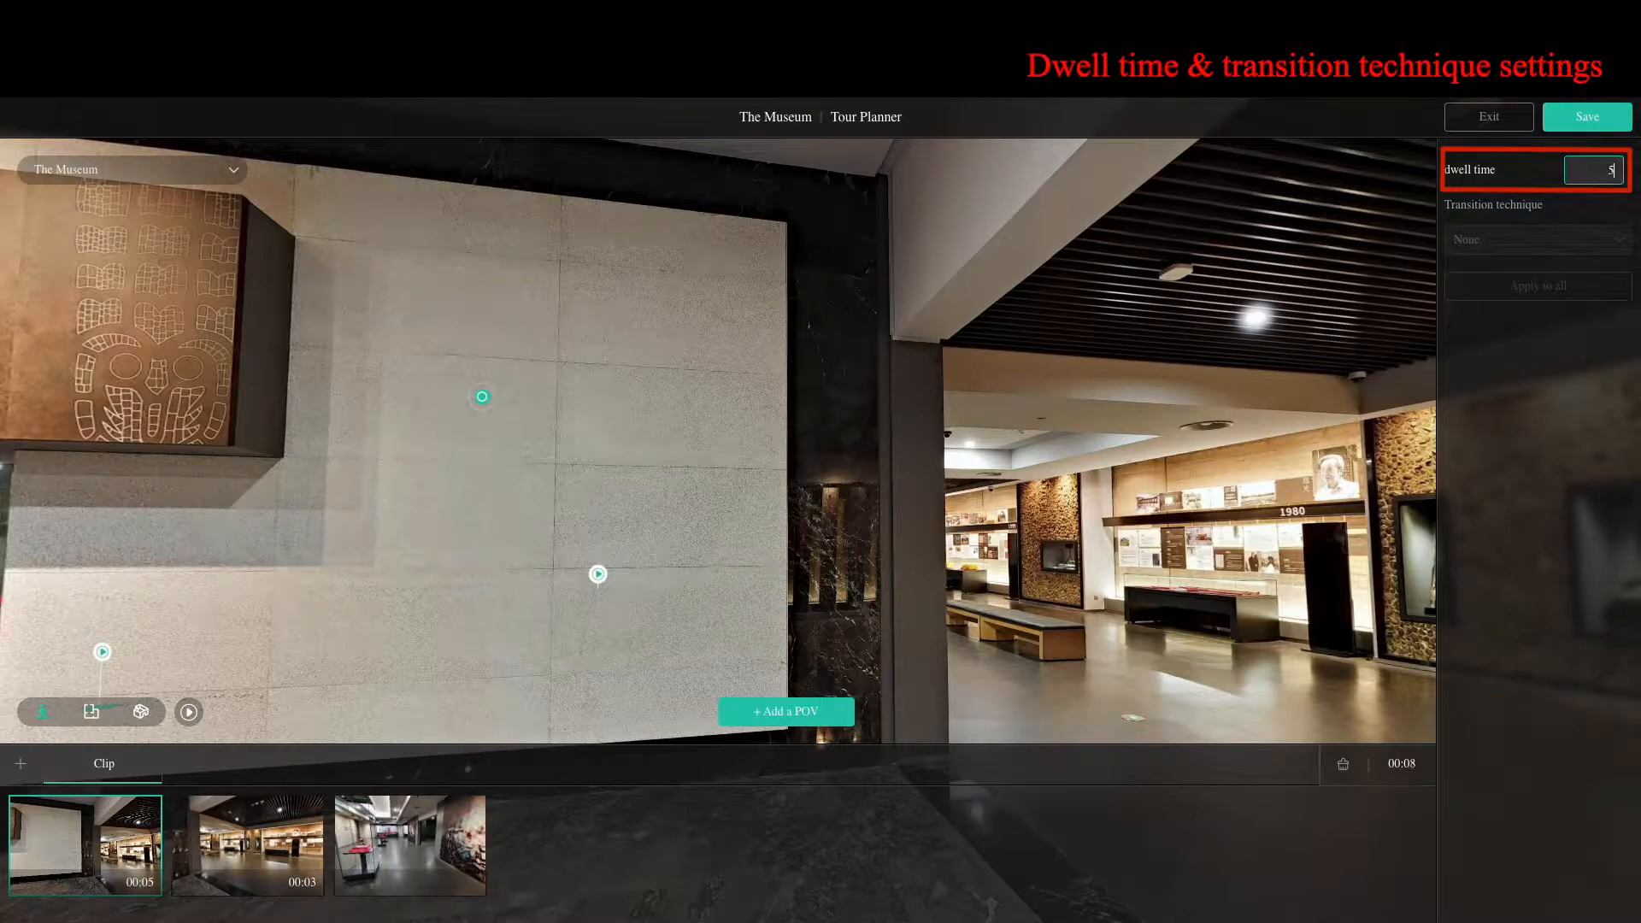
pyautogui.click(279, 811)
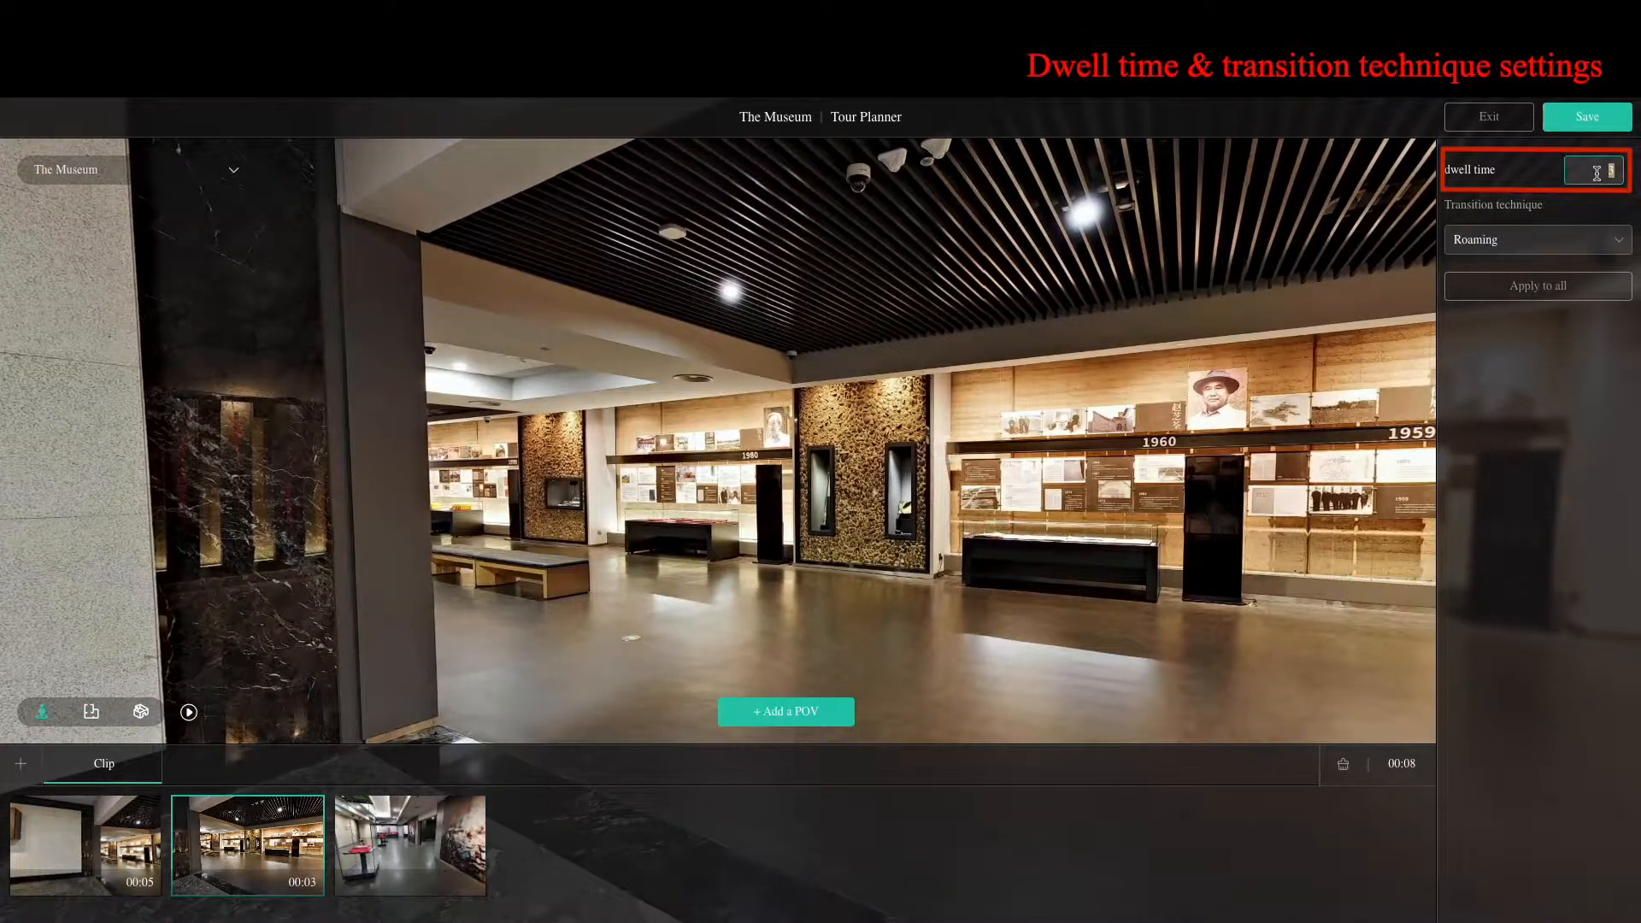
pyautogui.click(1607, 170)
pyautogui.write('20')
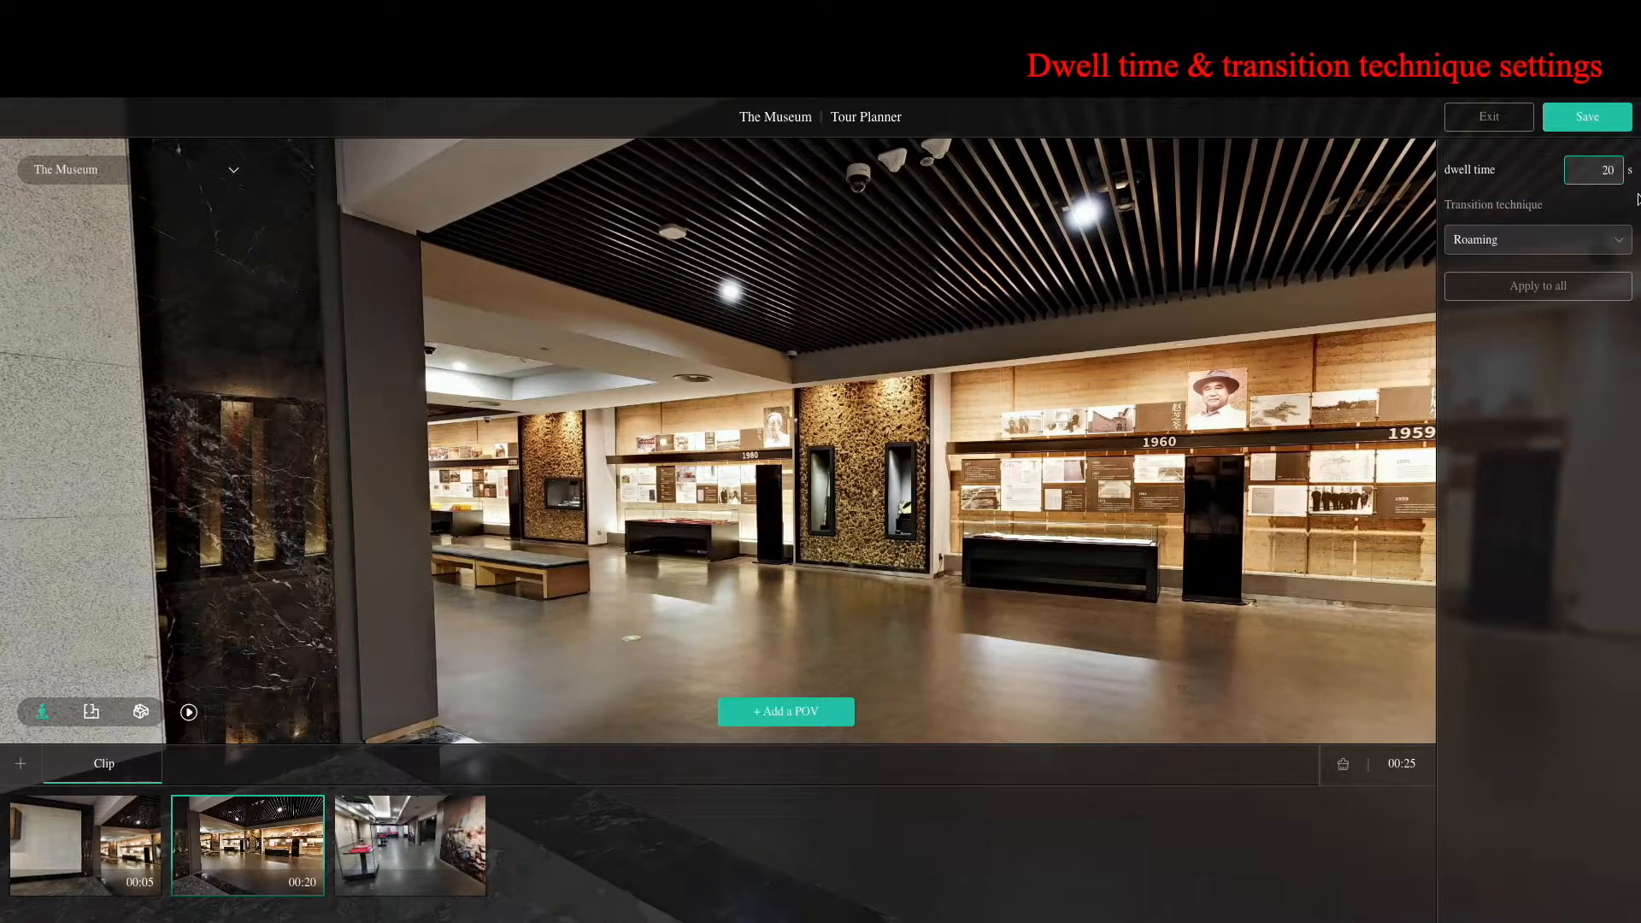
# Change the second POV's transition technique to Dip to Black and save the guided tour
pyautogui.click(1607, 242)
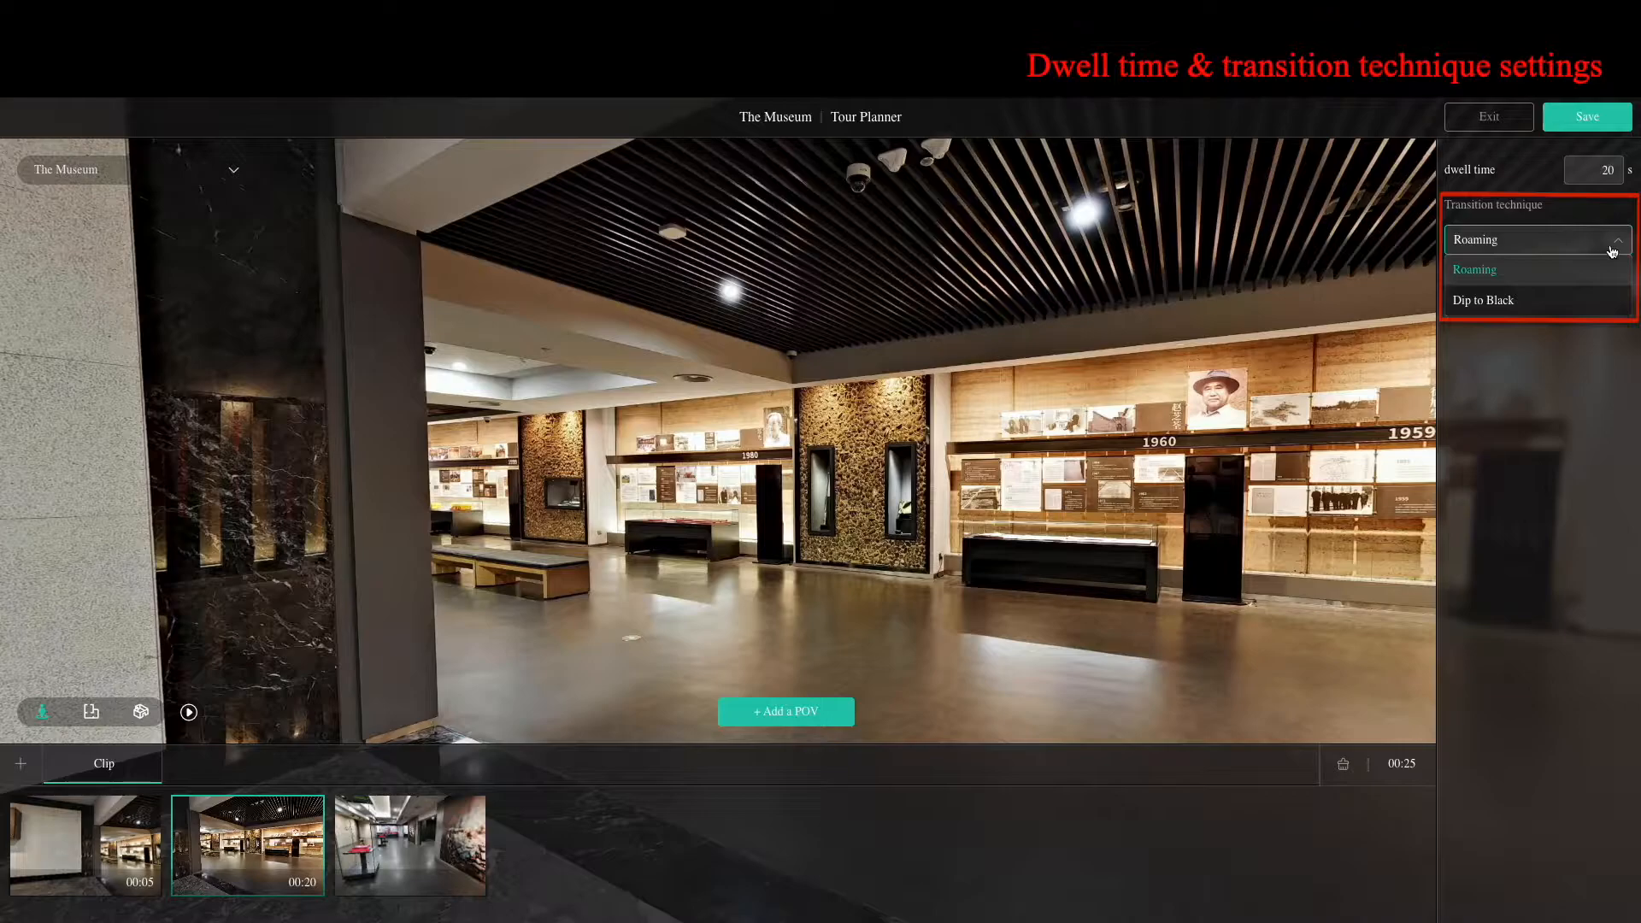
pyautogui.click(1601, 299)
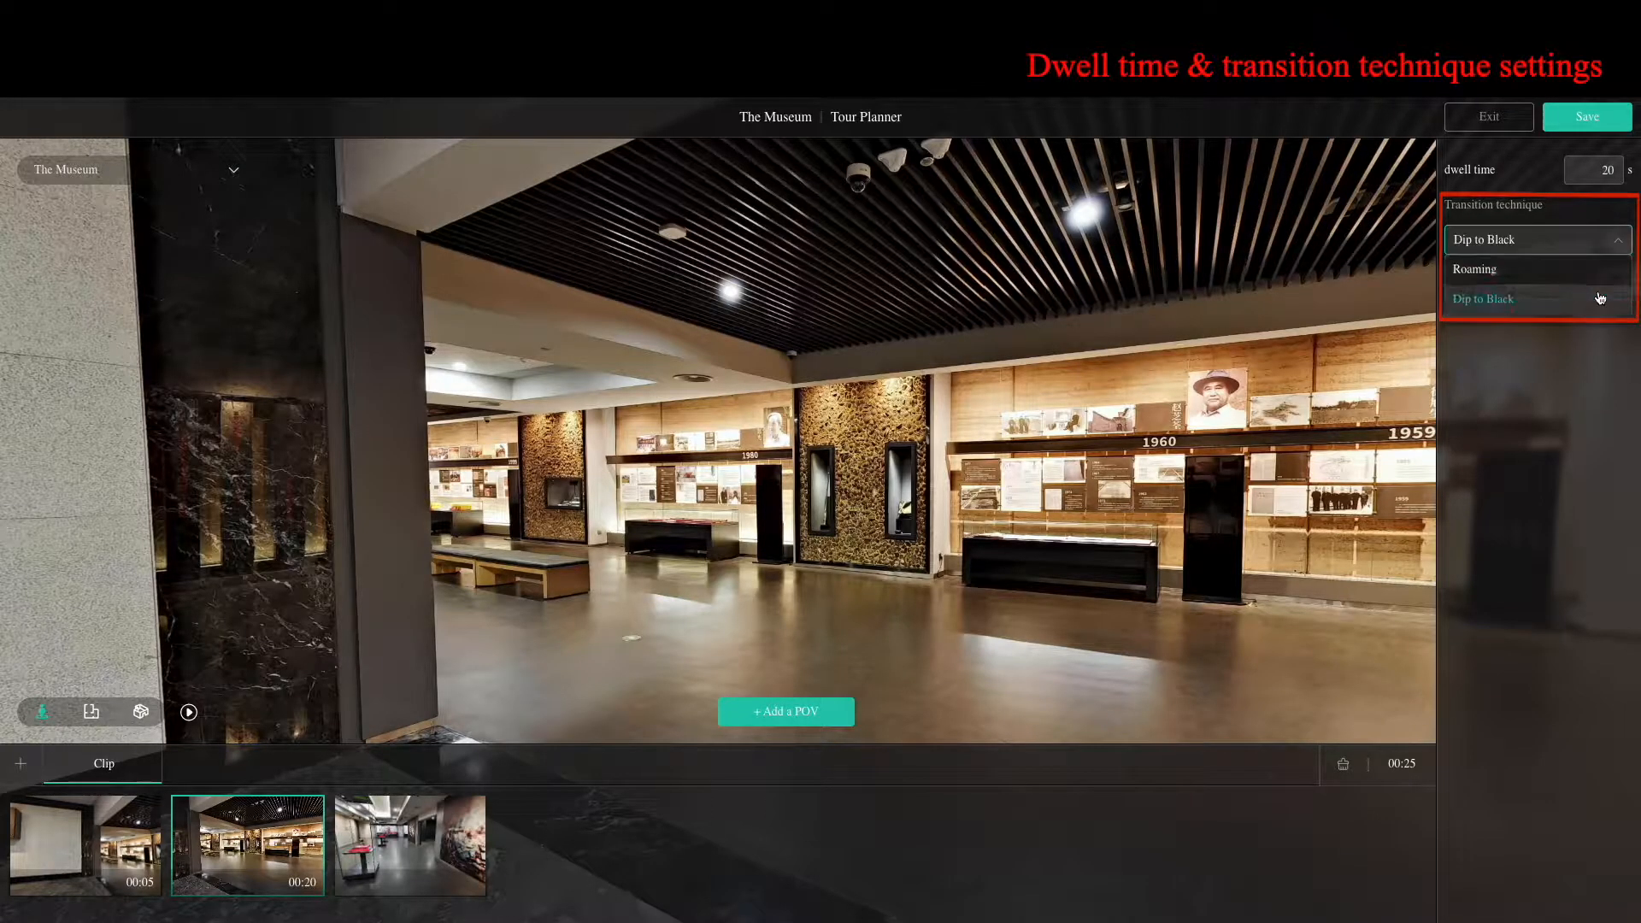
pyautogui.click(1607, 129)
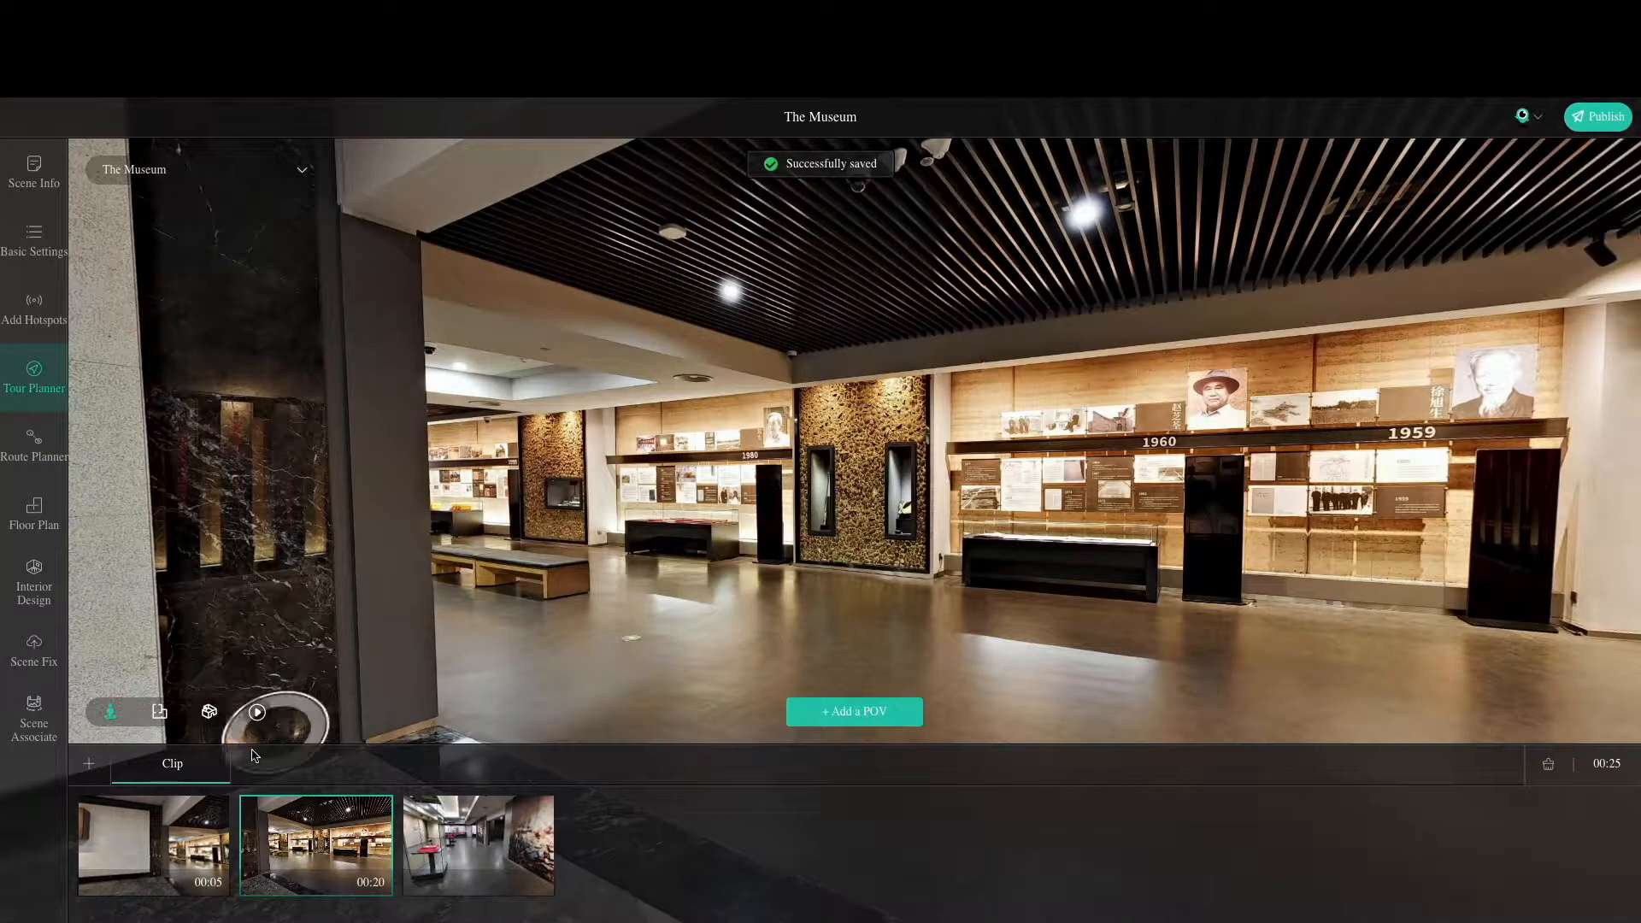
# Try adding another POV of the stone wall panel after the first one and play the tour preview
pyautogui.click(174, 846)
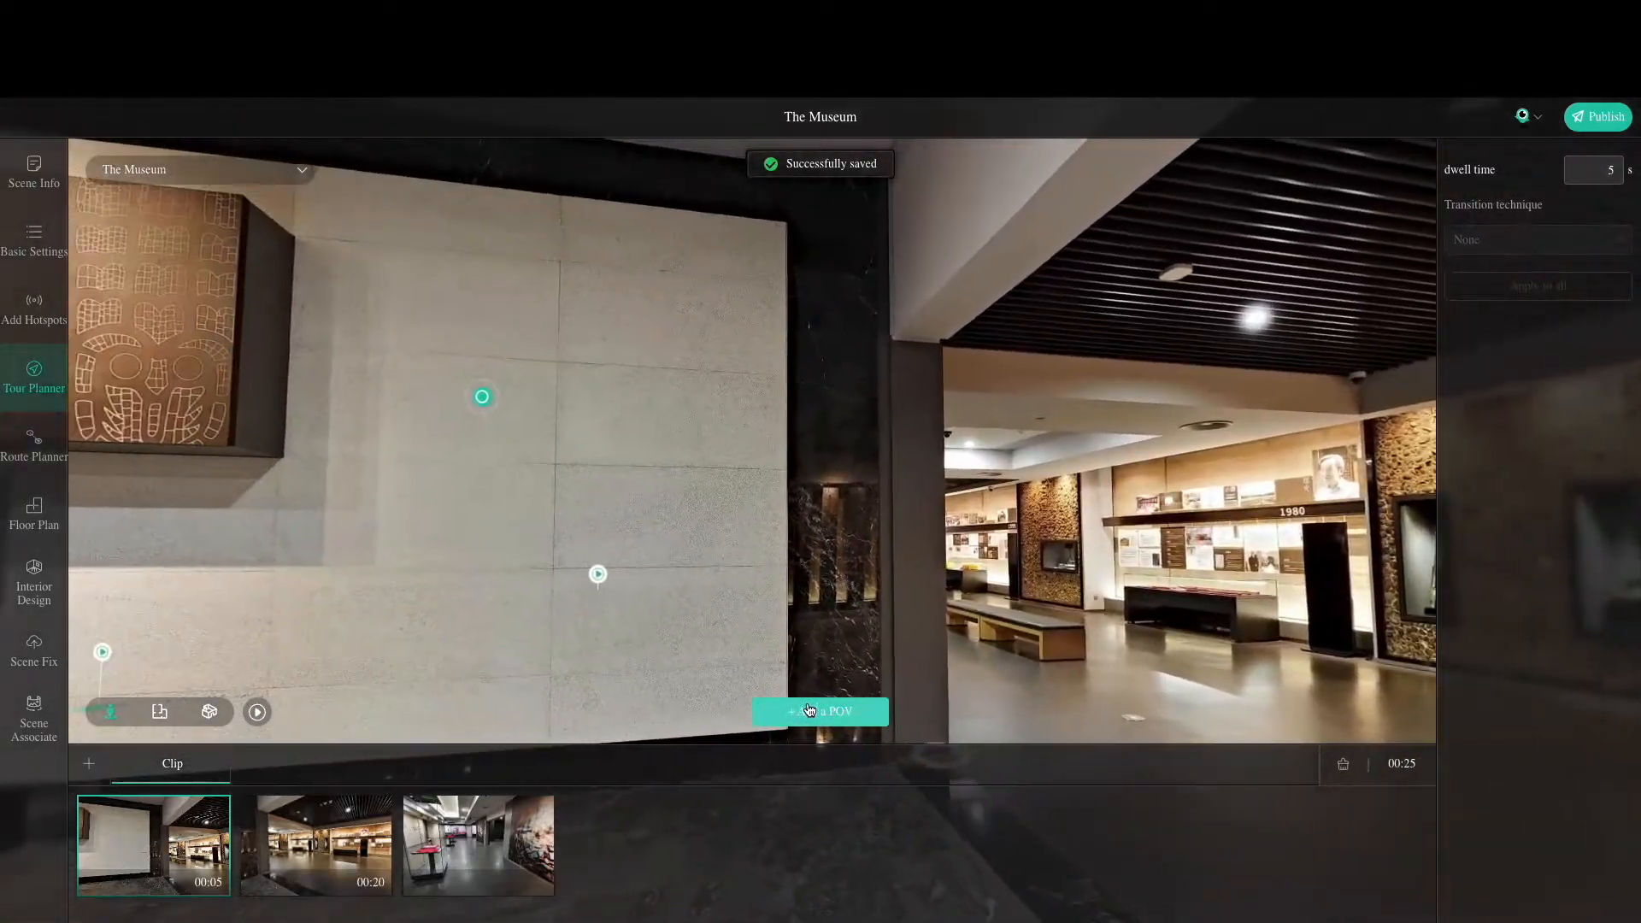
pyautogui.click(809, 711)
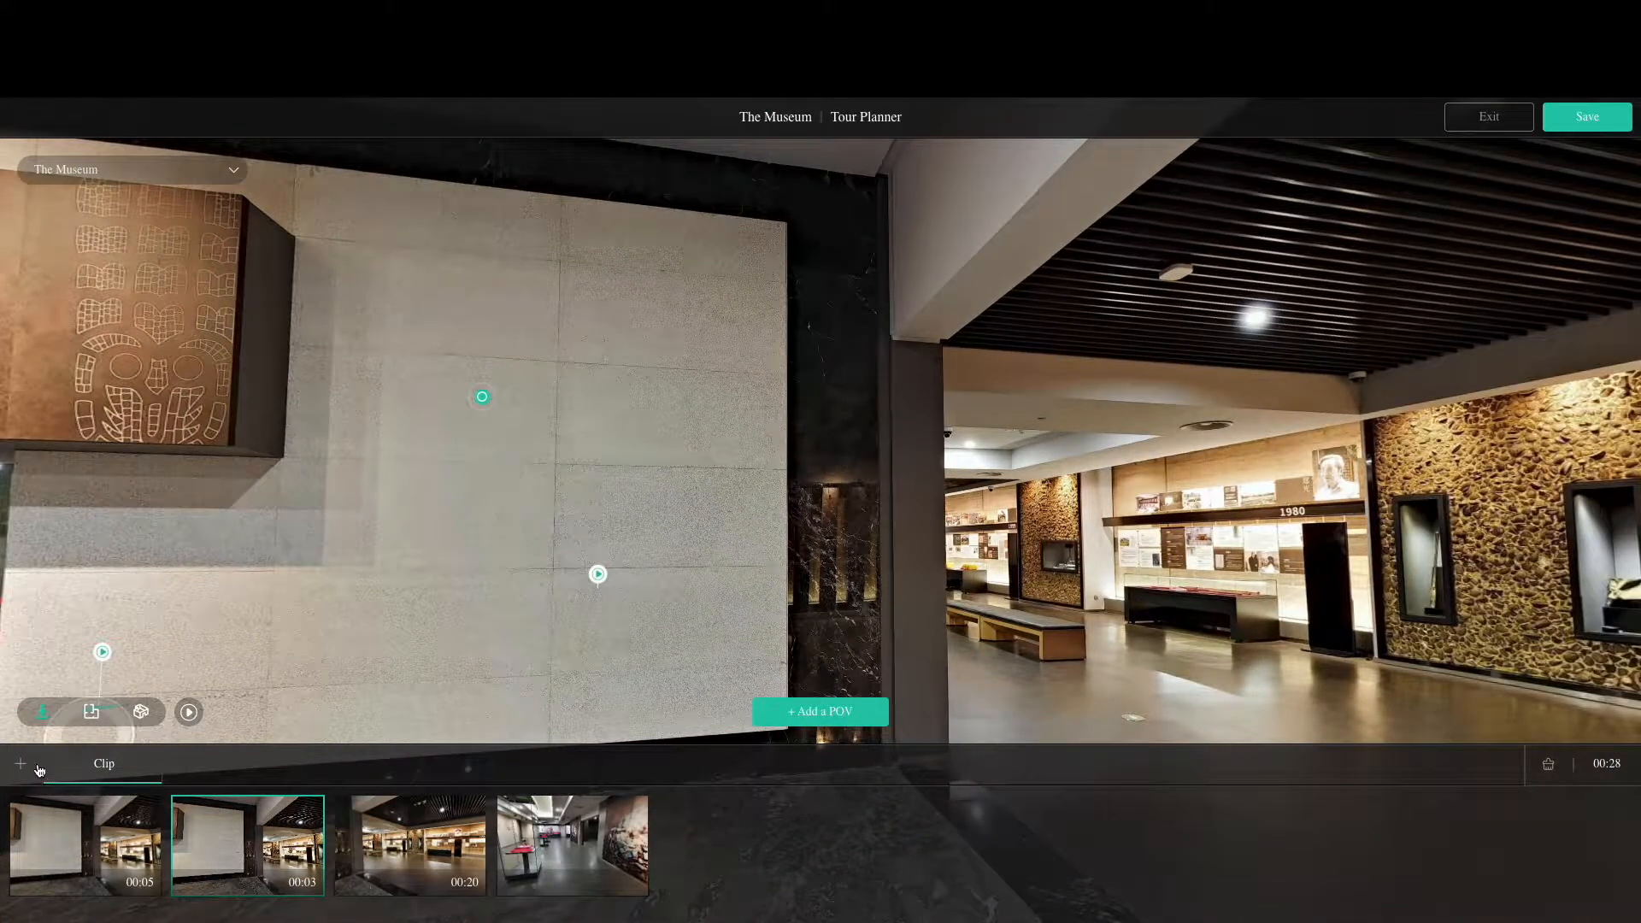
pyautogui.click(81, 823)
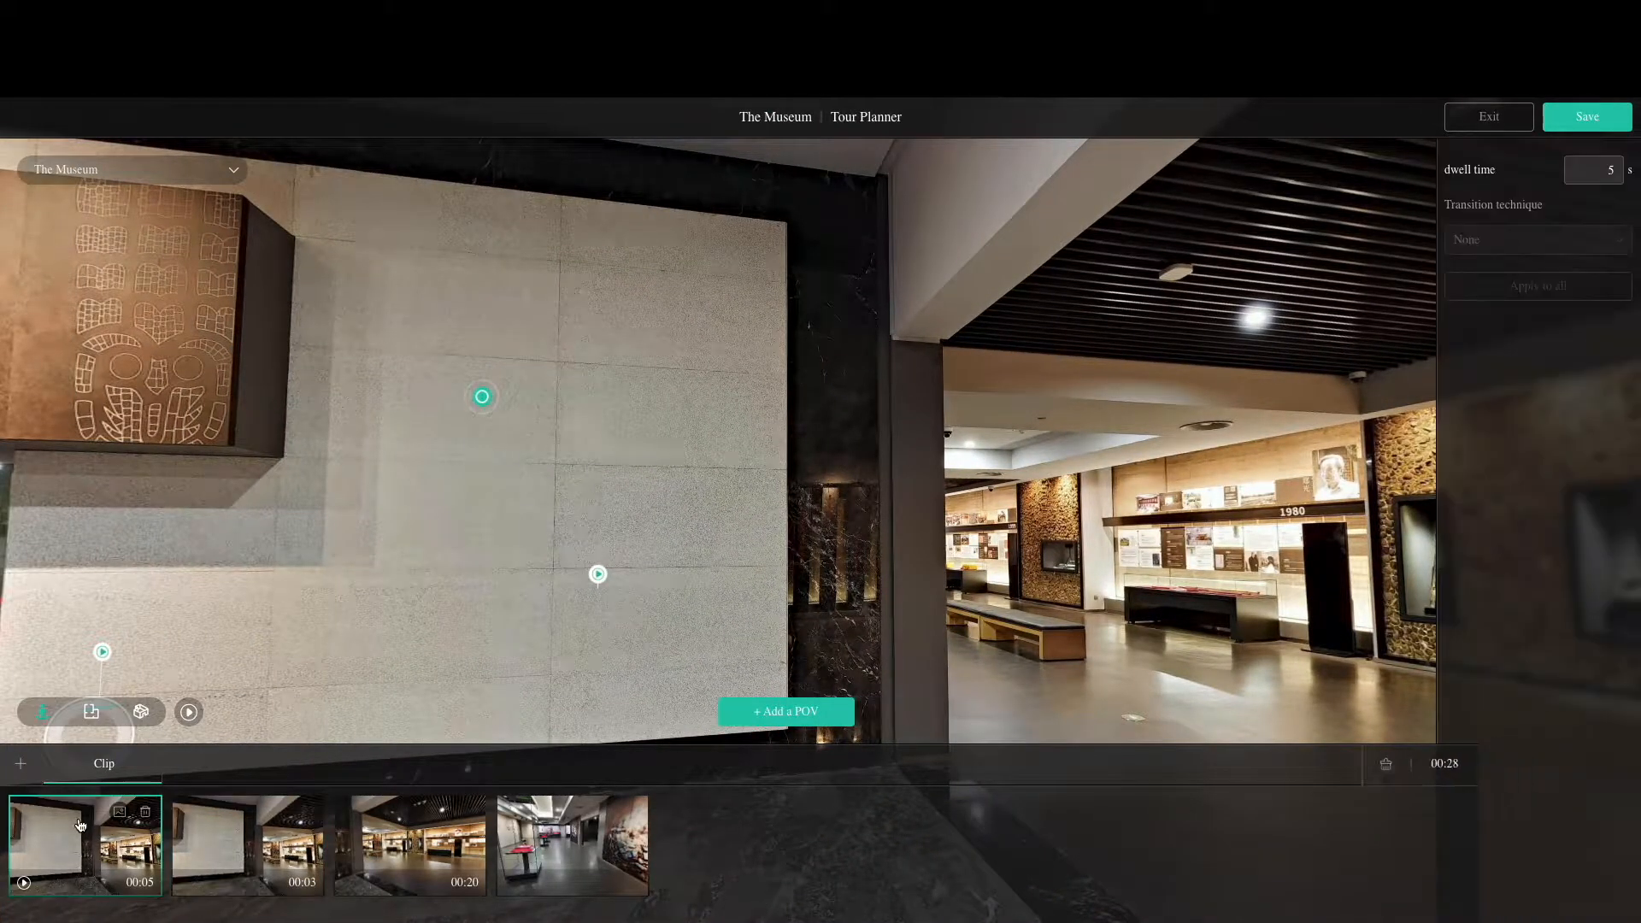
pyautogui.click(188, 712)
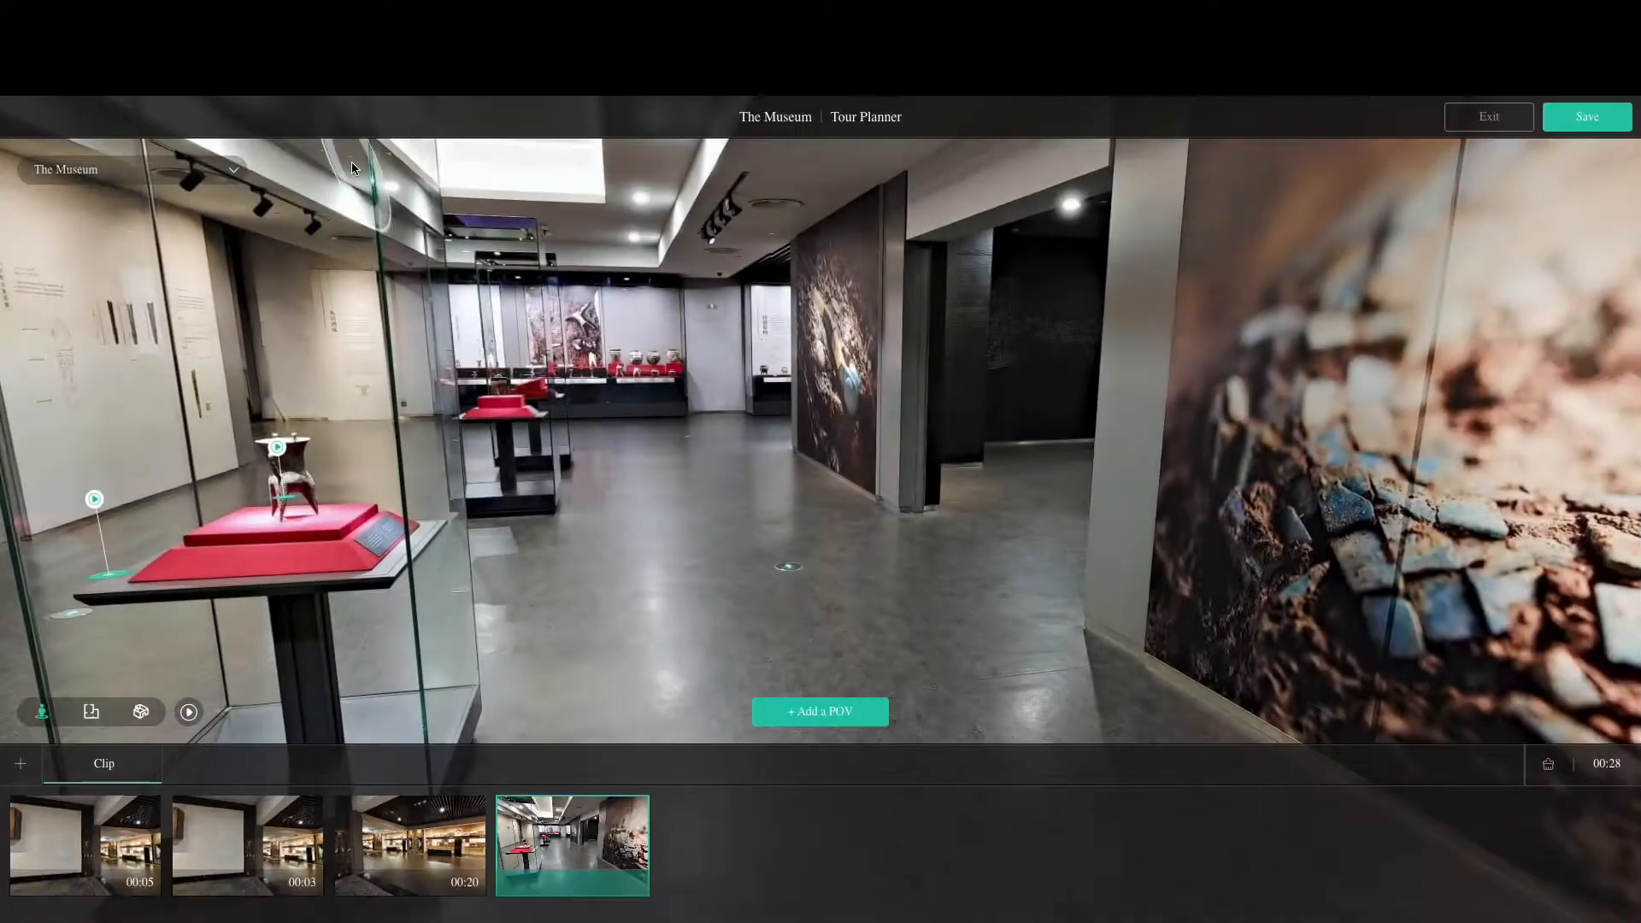
# Look around the gallery's display cases and exit the Tour Planner without saving
pyautogui.moveTo(353, 163); pyautogui.dragTo(788, 167)
pyautogui.moveTo(684, 345); pyautogui.dragTo(957, 328)
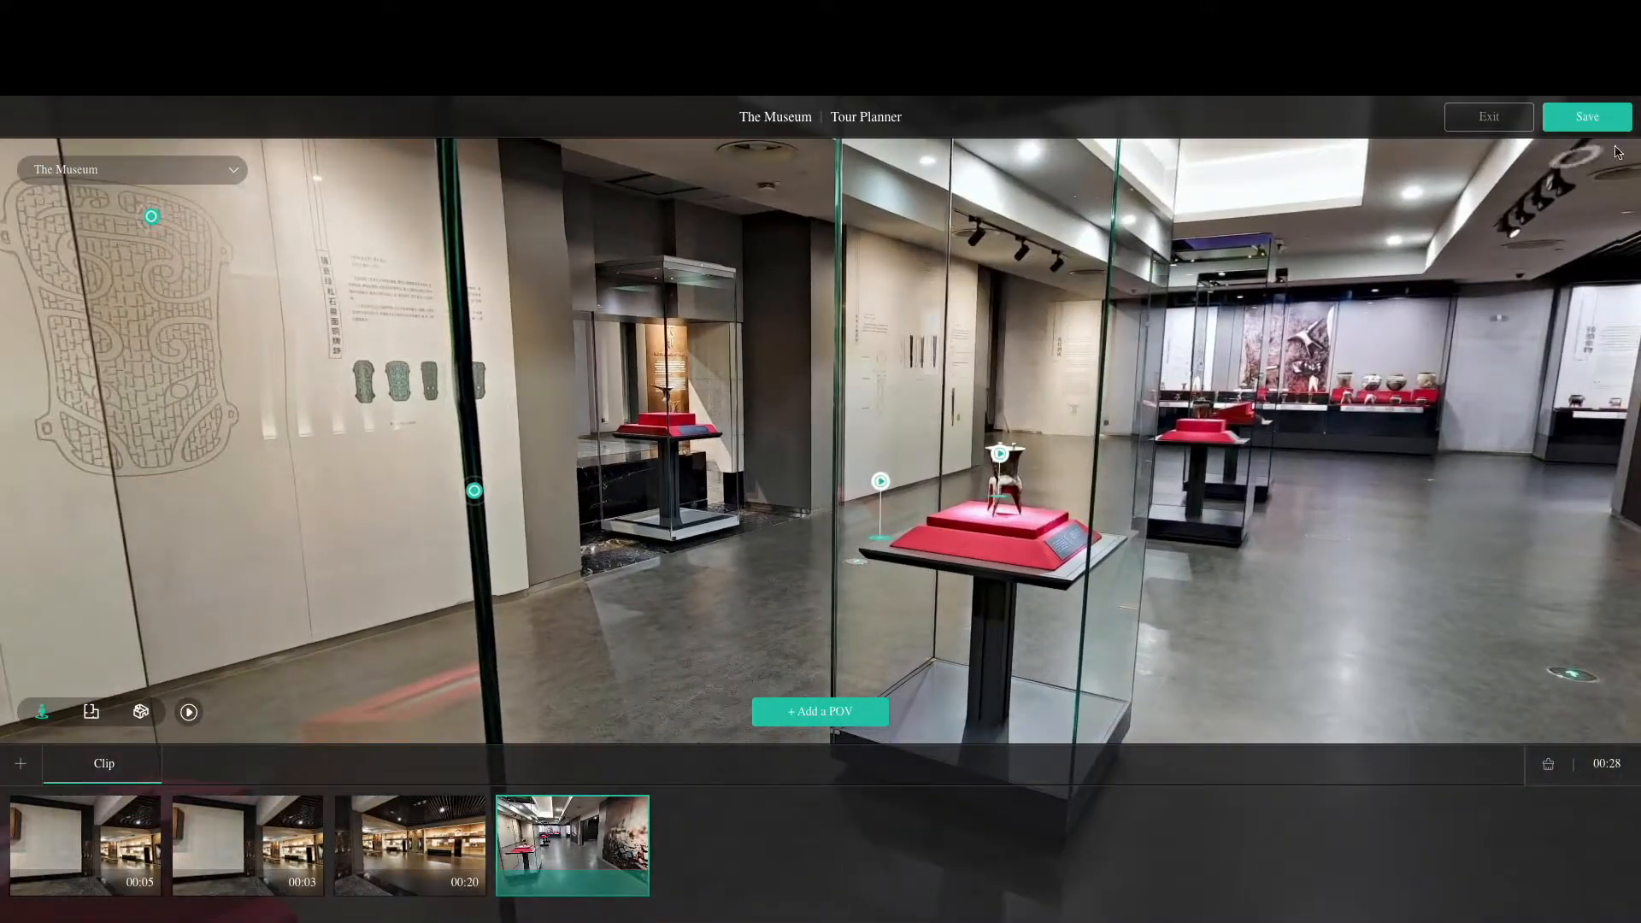
pyautogui.click(1461, 126)
pyautogui.click(865, 570)
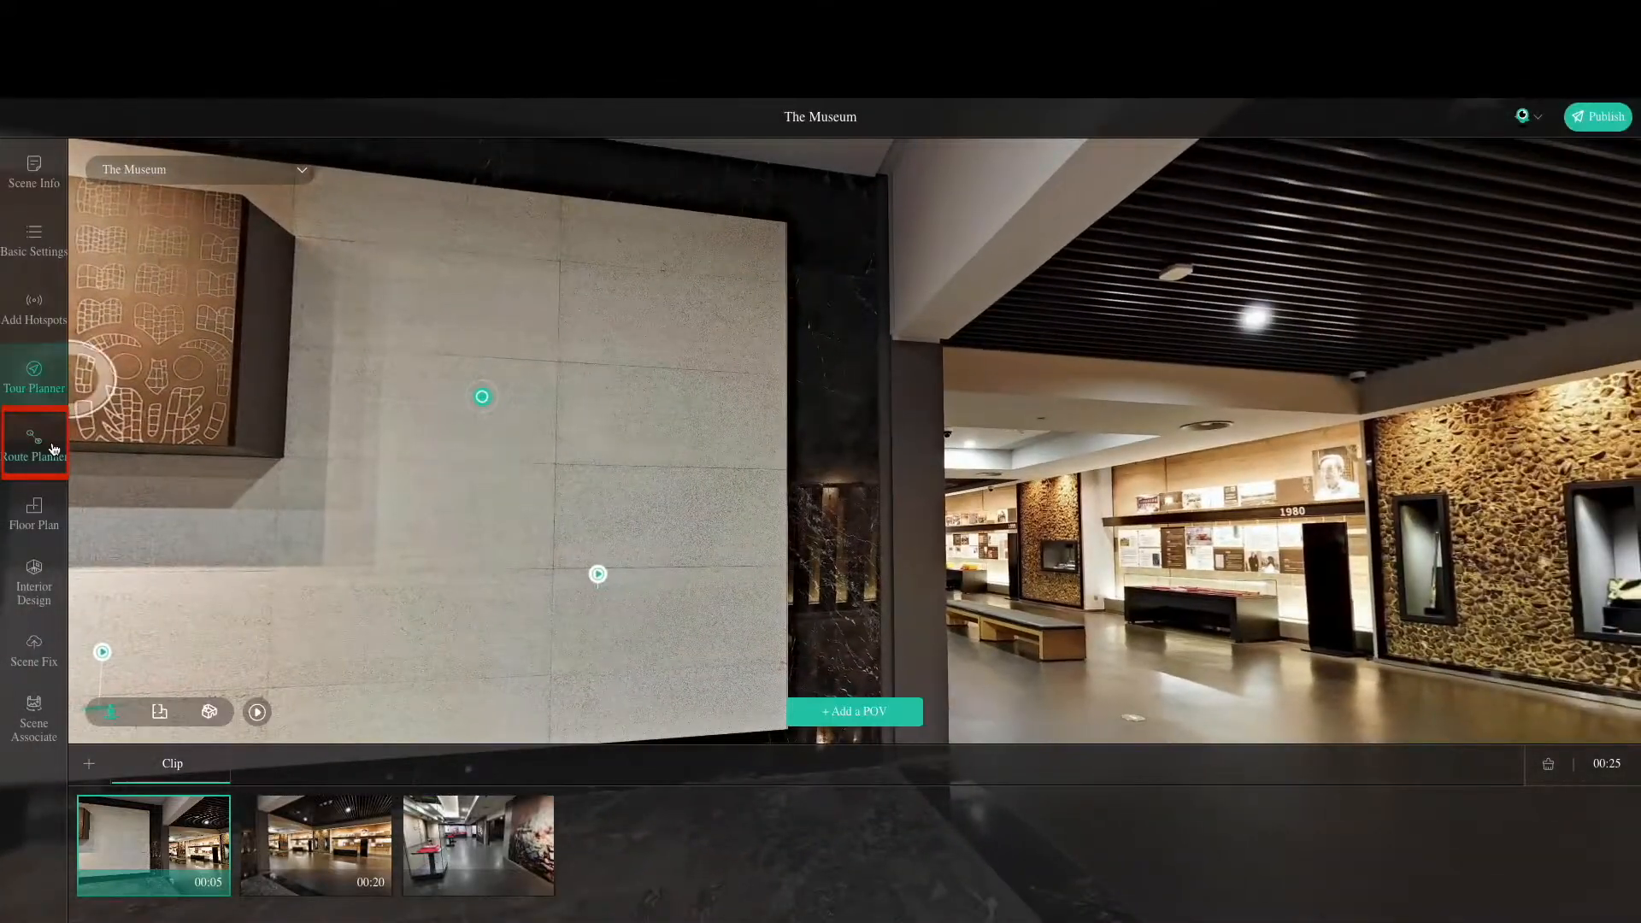
# Open the Route Planner, dismiss its tip and examine which roaming points connect to several points across the museum plan
pyautogui.click(53, 447)
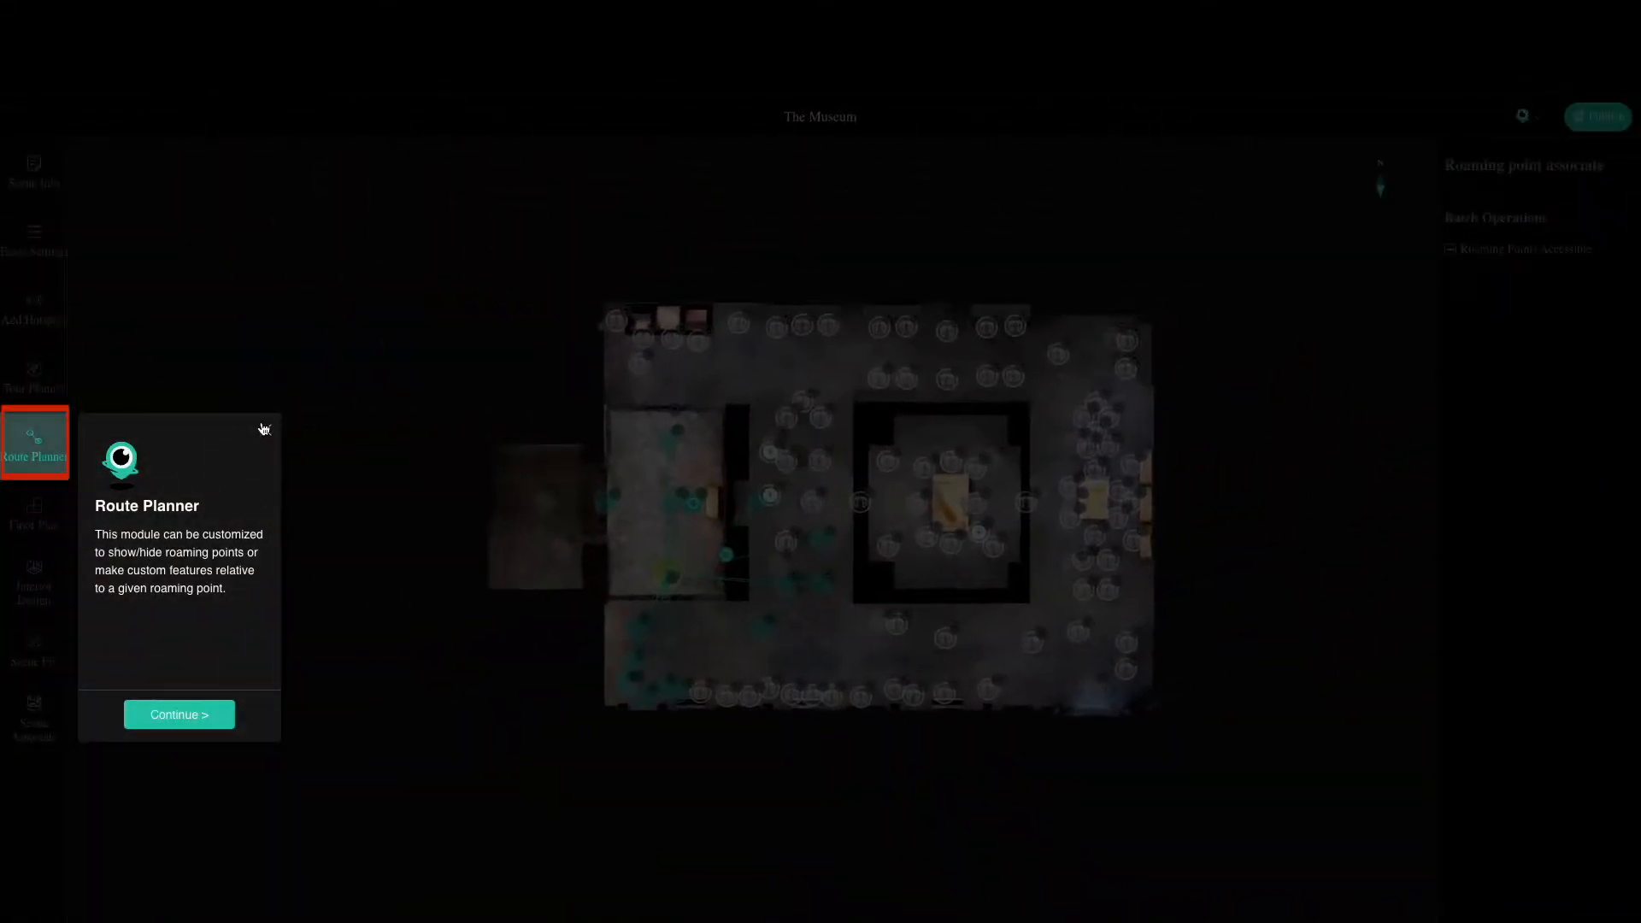
pyautogui.click(264, 429)
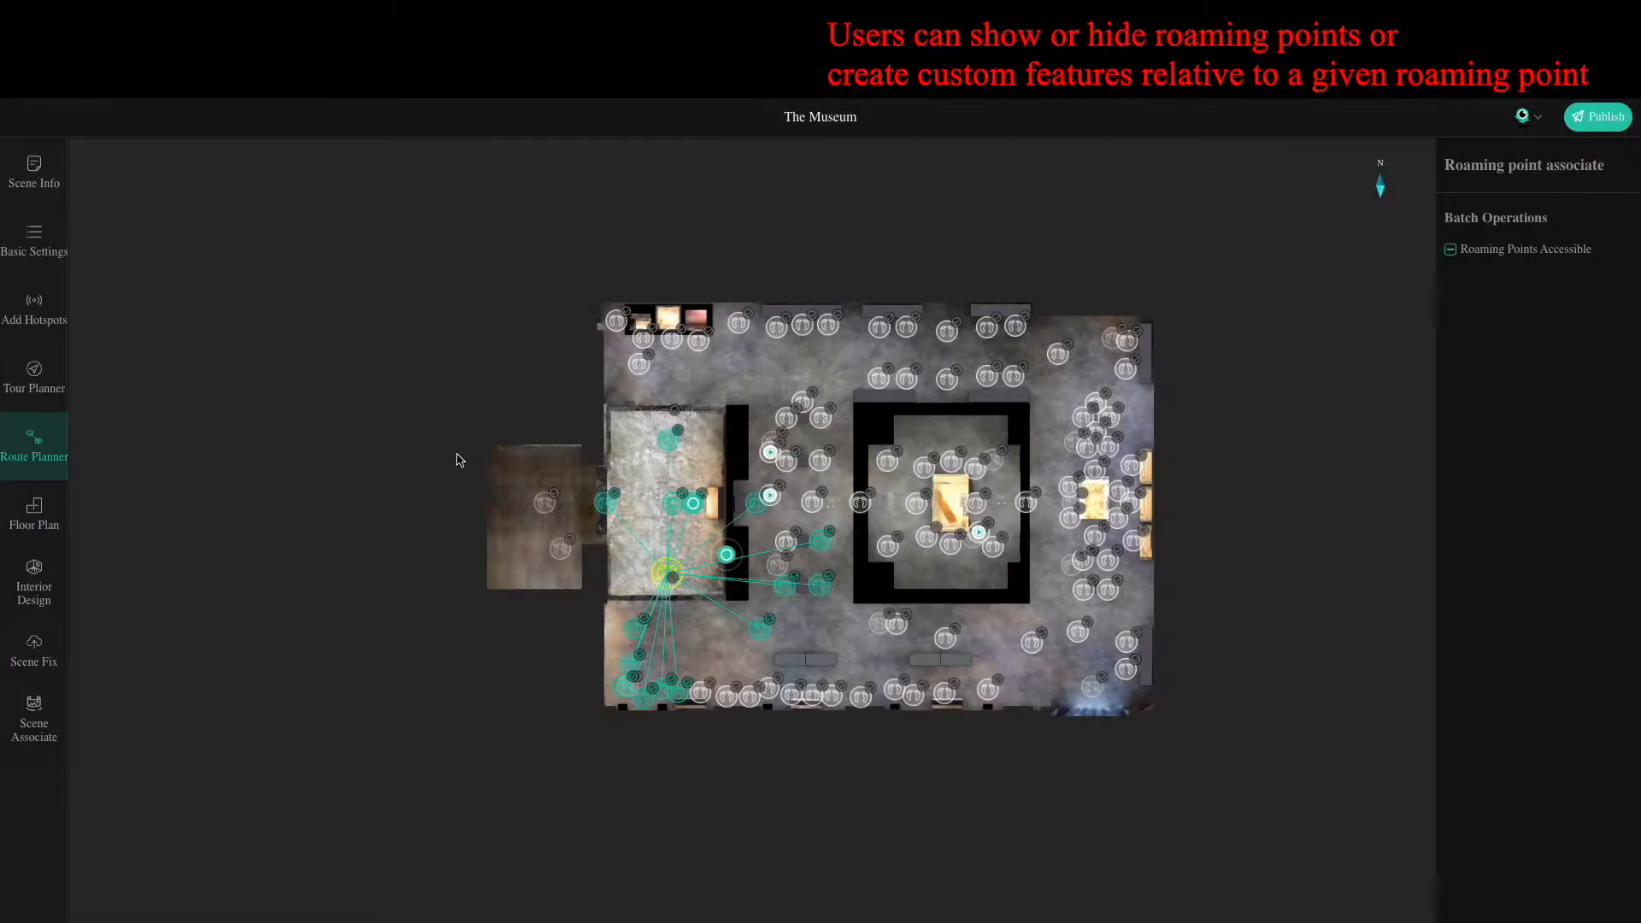
pyautogui.click(804, 326)
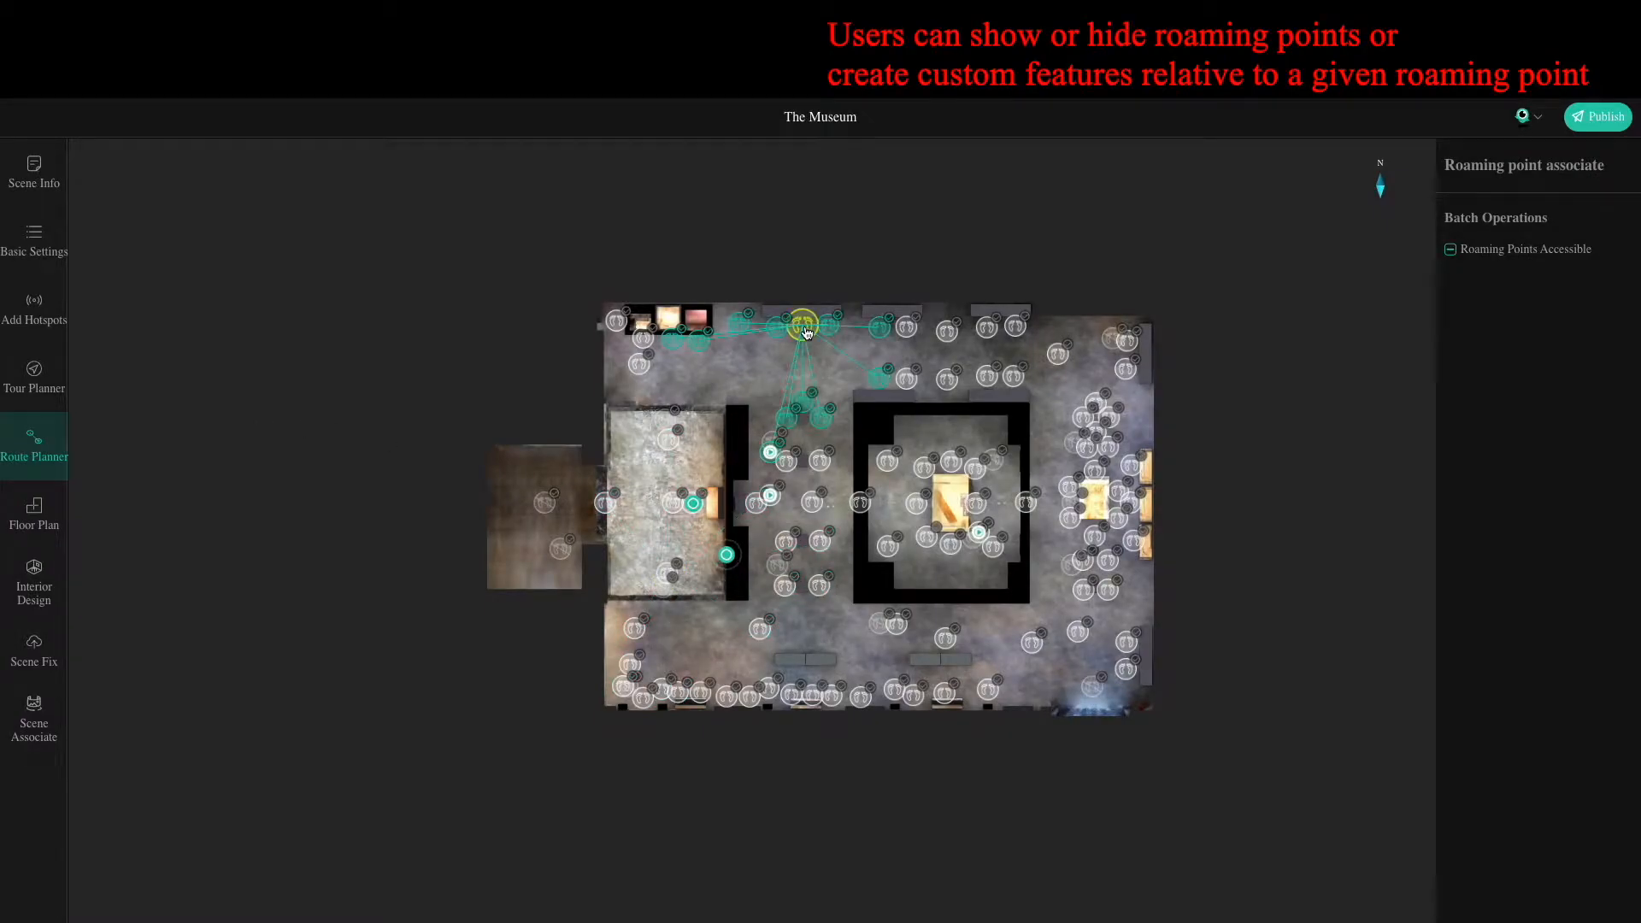
pyautogui.click(643, 345)
pyautogui.click(811, 505)
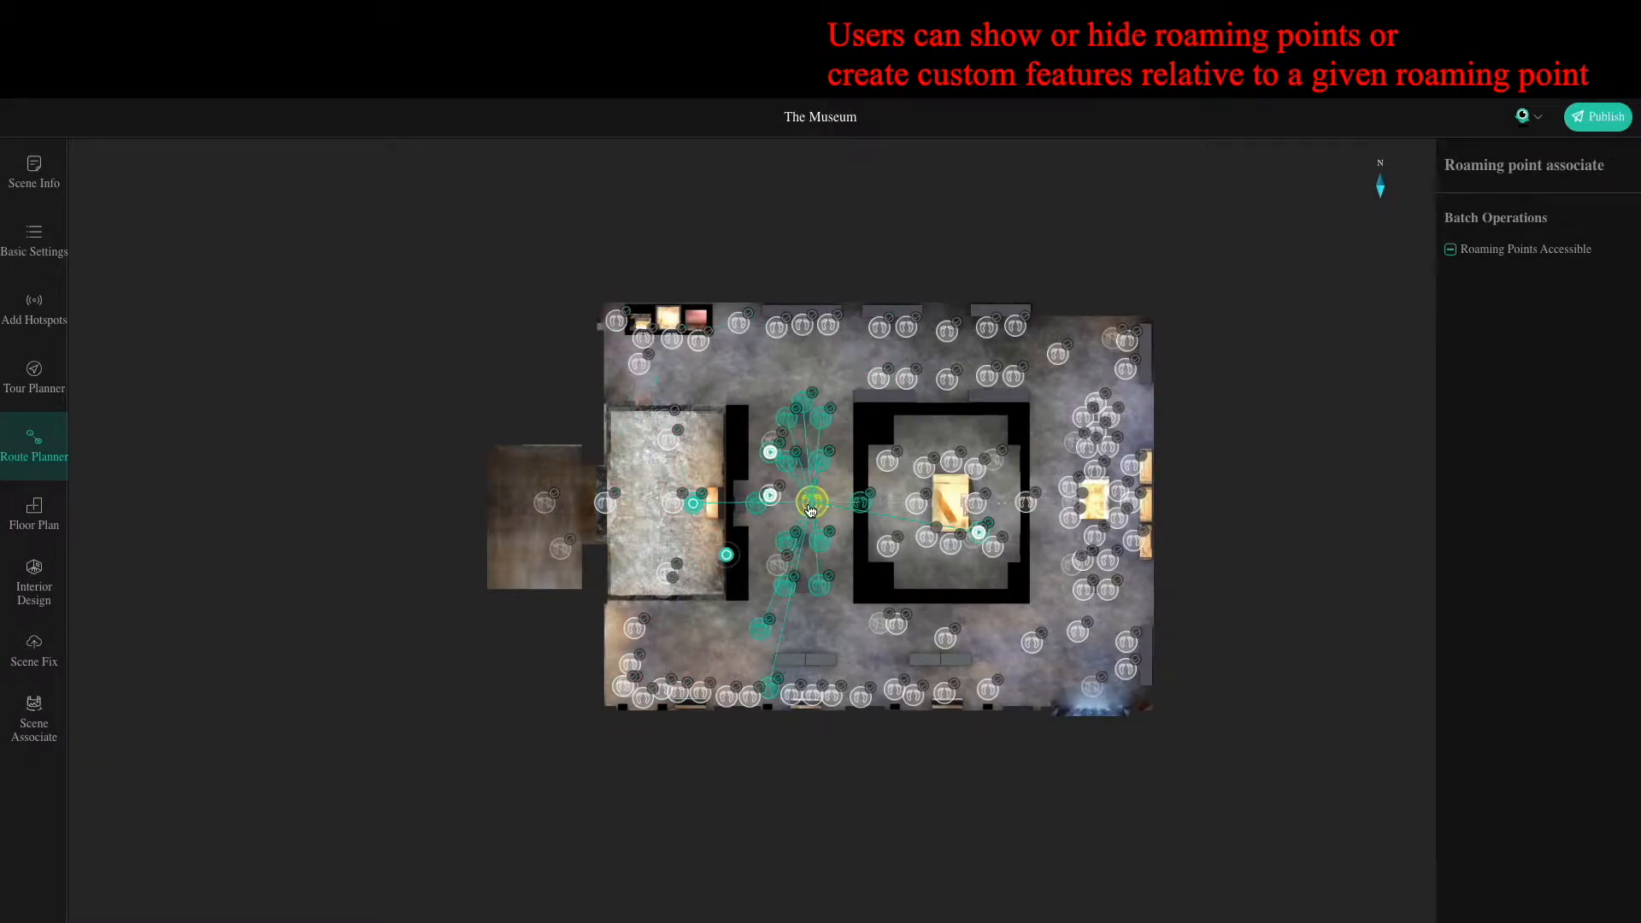
pyautogui.click(605, 506)
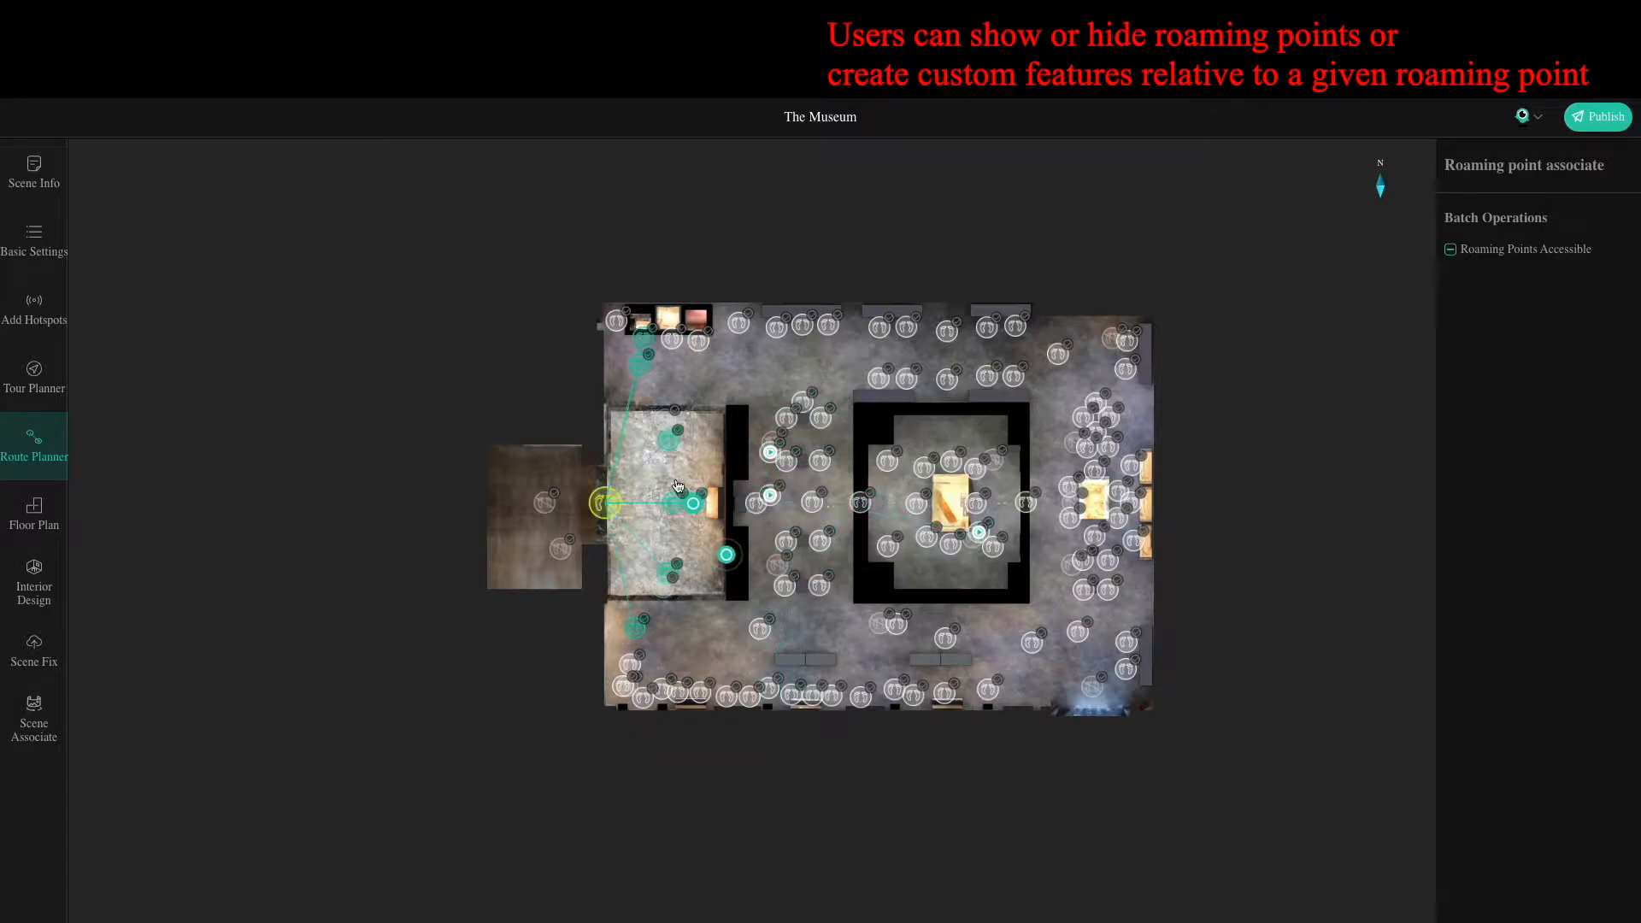
# Open the Floor Plan module and dismiss its introductory guide
pyautogui.click(34, 511)
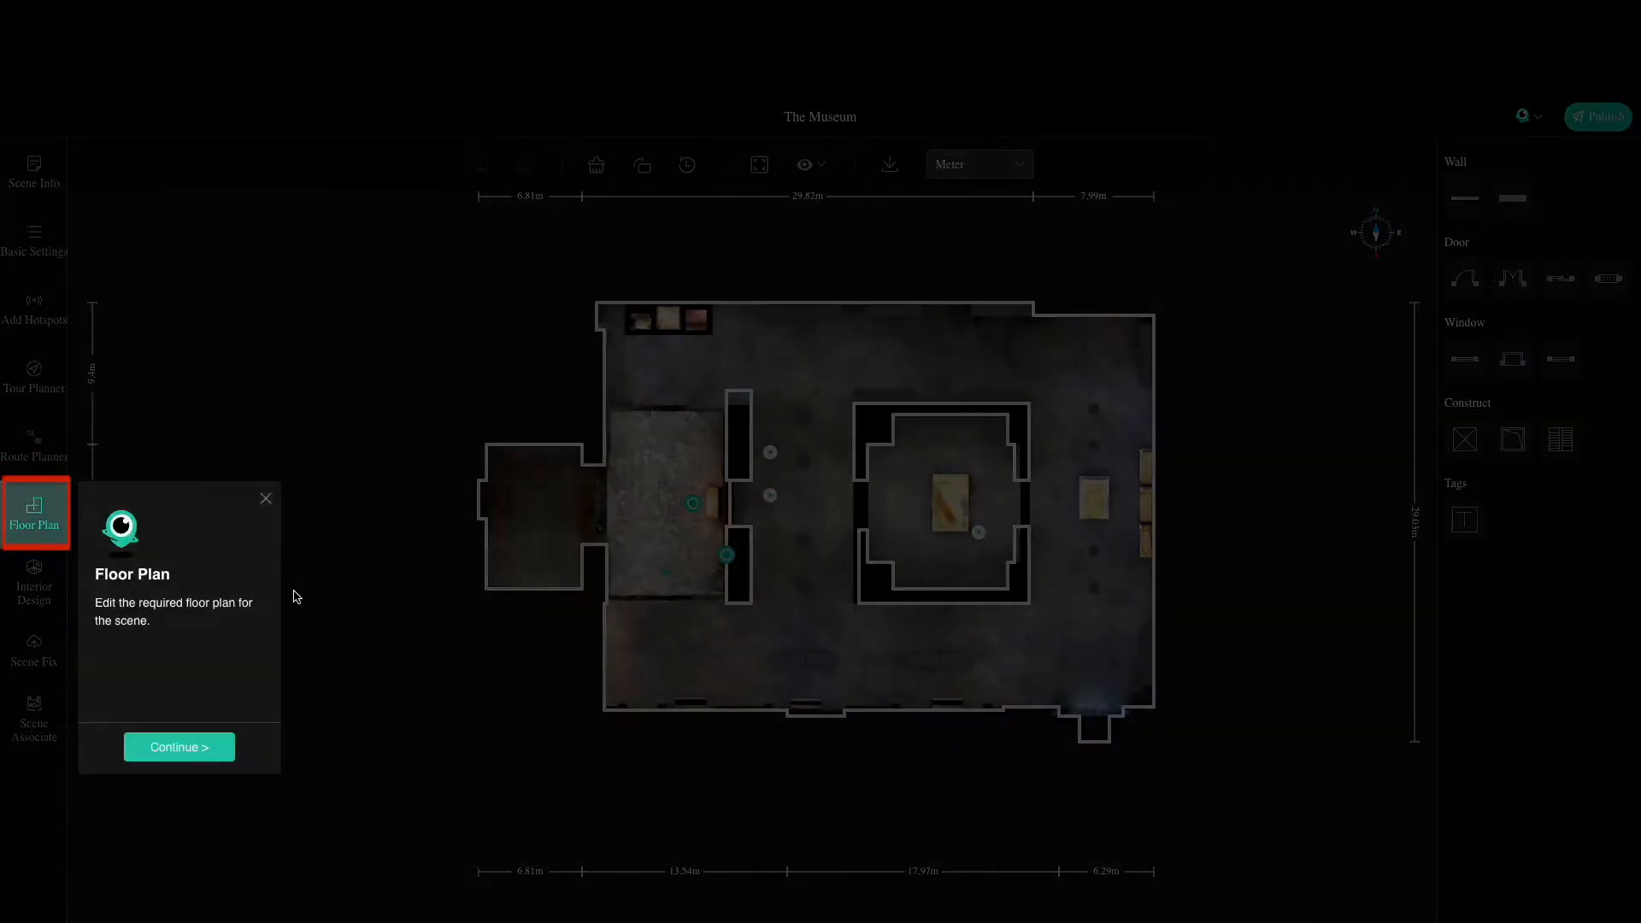
pyautogui.click(175, 748)
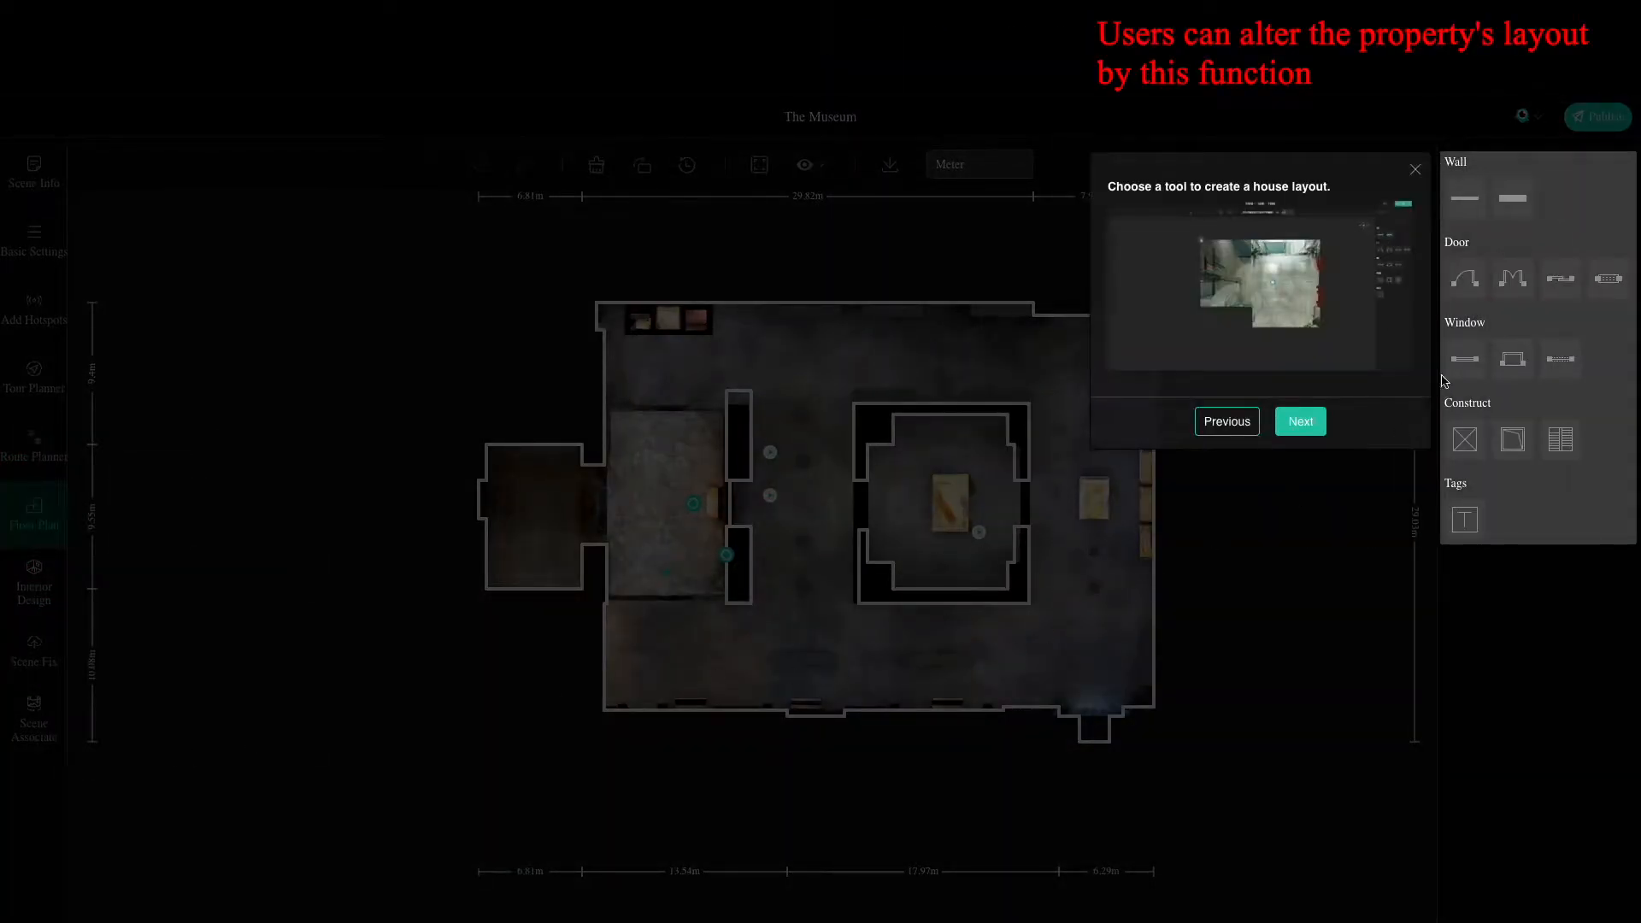
pyautogui.click(1415, 171)
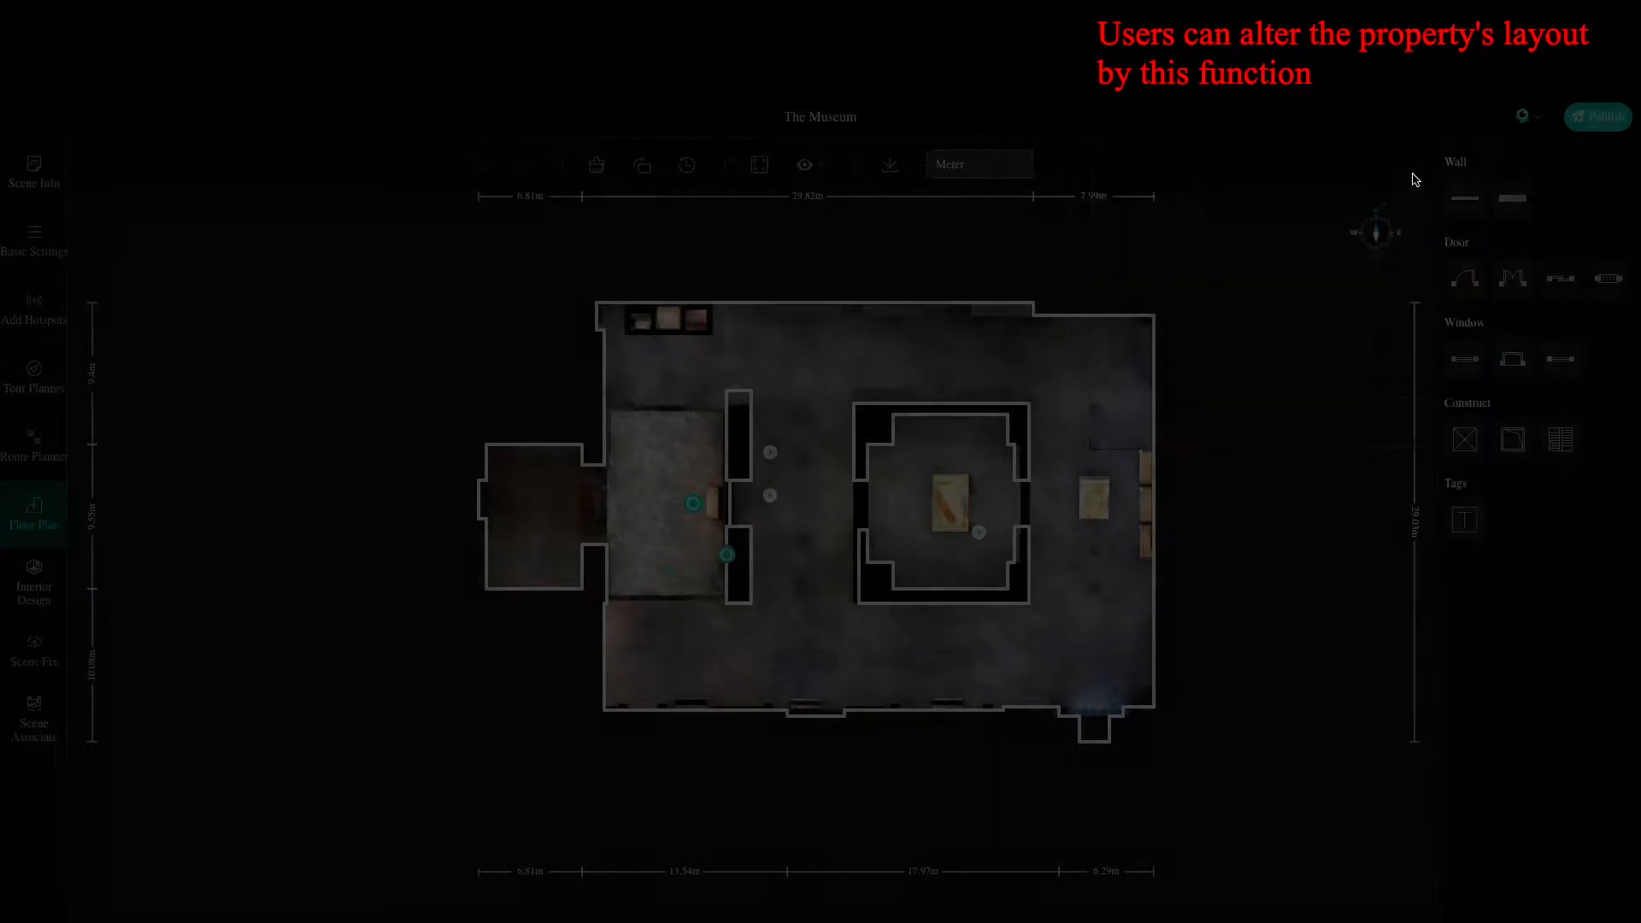
# Pull the two protruding south wall segments inward to line up with the adjoining walls and switch the floor plan units to Inches
pyautogui.moveTo(1099, 740); pyautogui.dragTo(1098, 725)
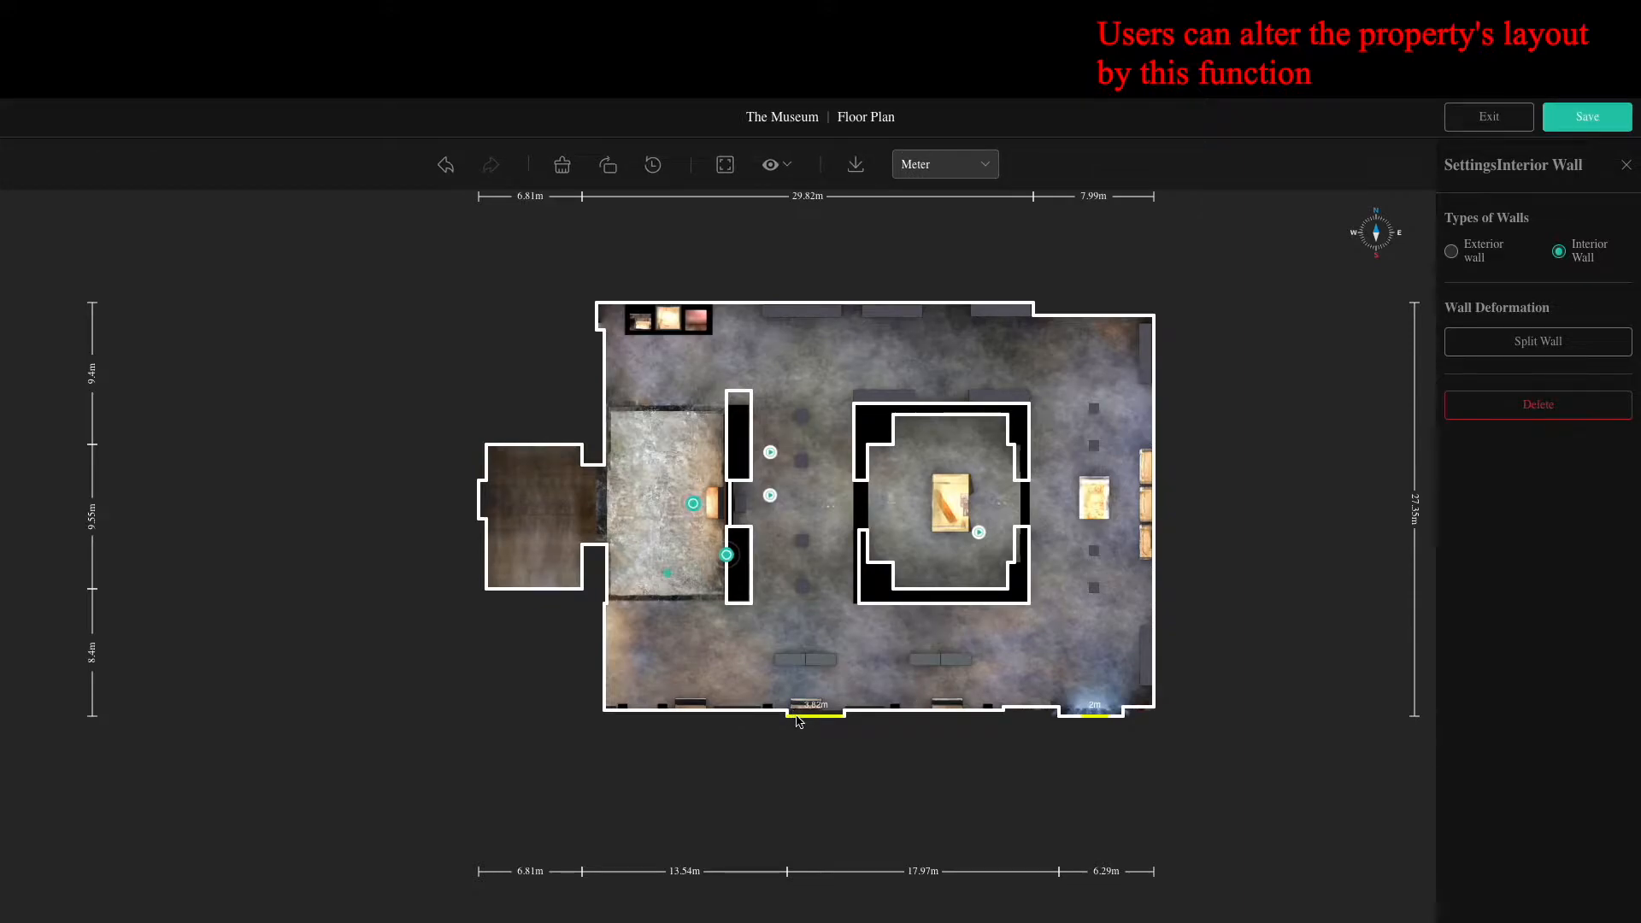
pyautogui.moveTo(799, 722); pyautogui.dragTo(800, 718)
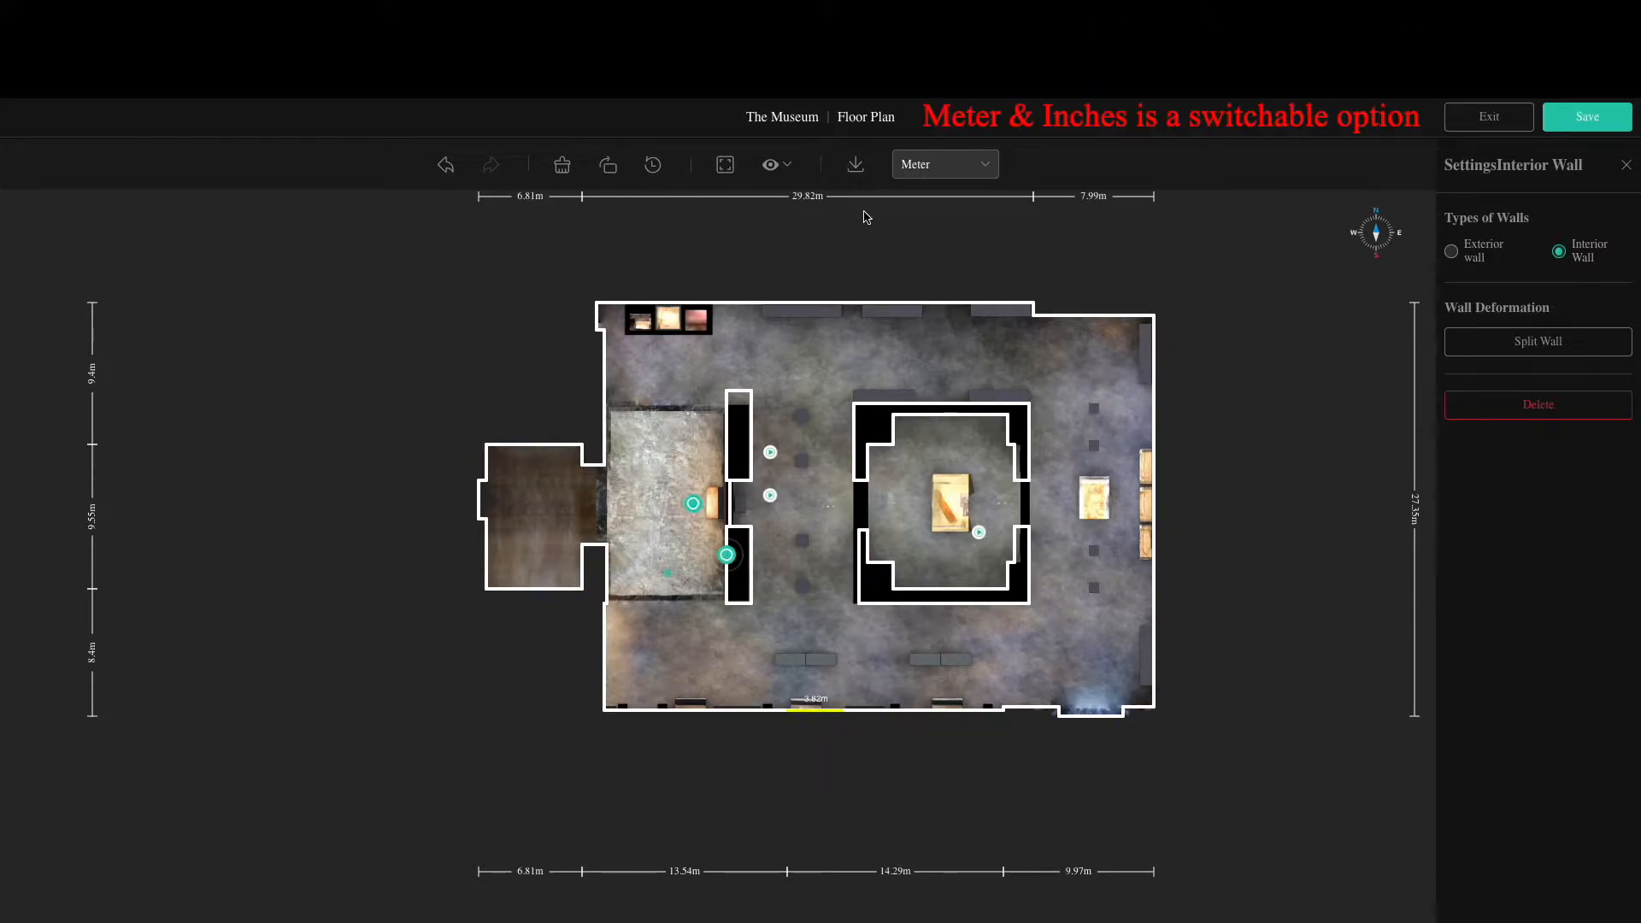
pyautogui.click(920, 224)
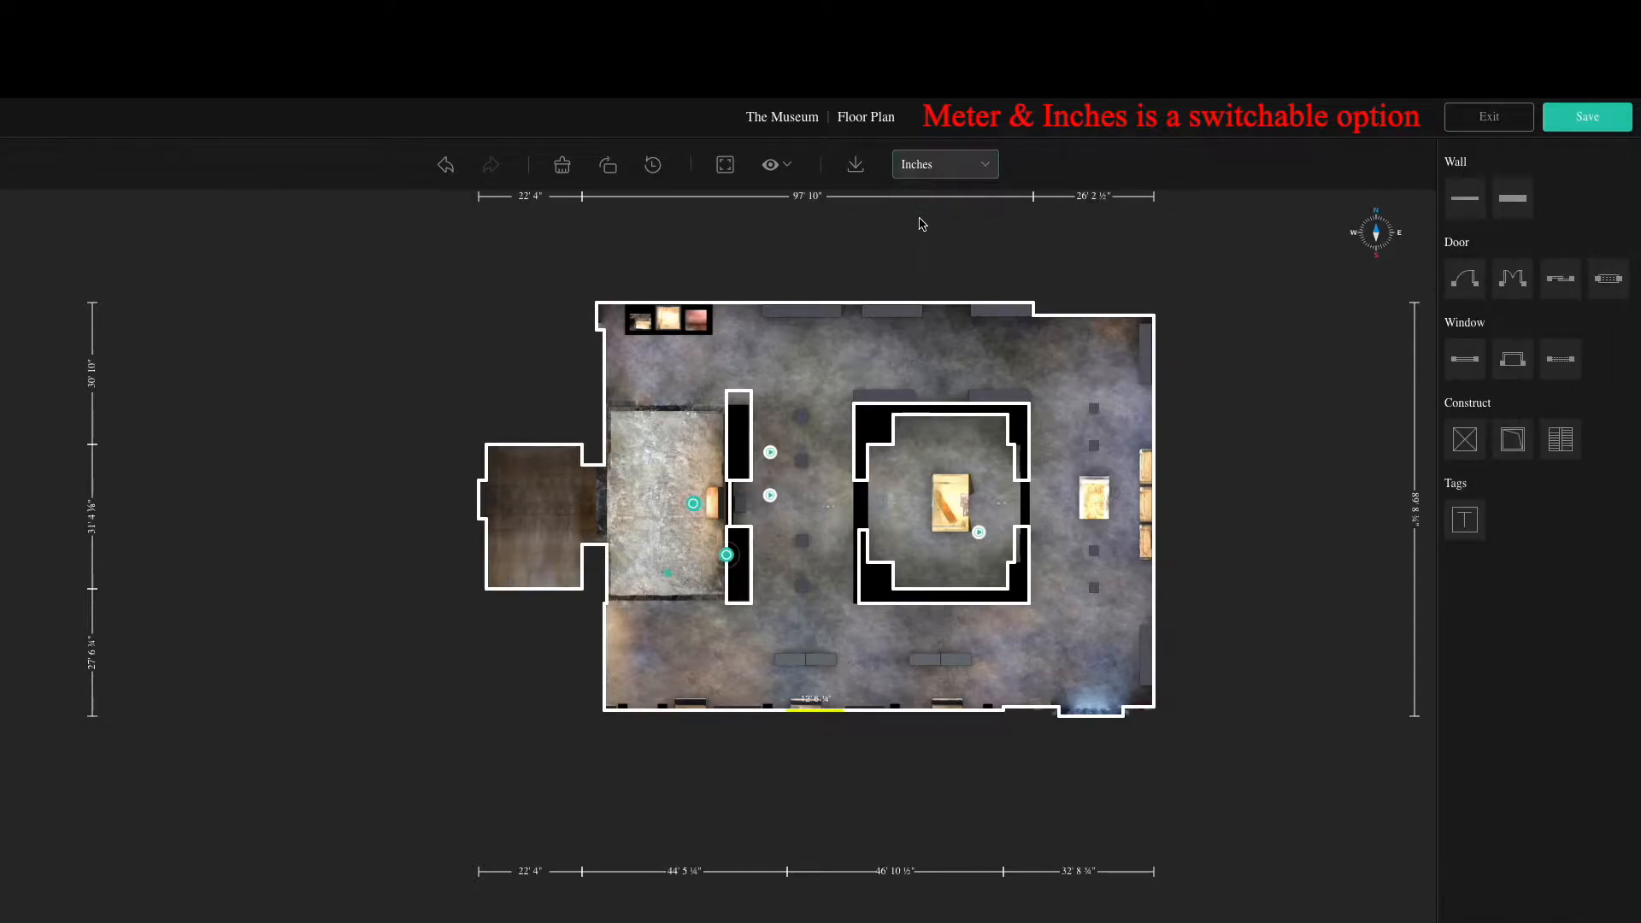
# Clear all walls from the floor plan and undo the clearing
pyautogui.click(564, 165)
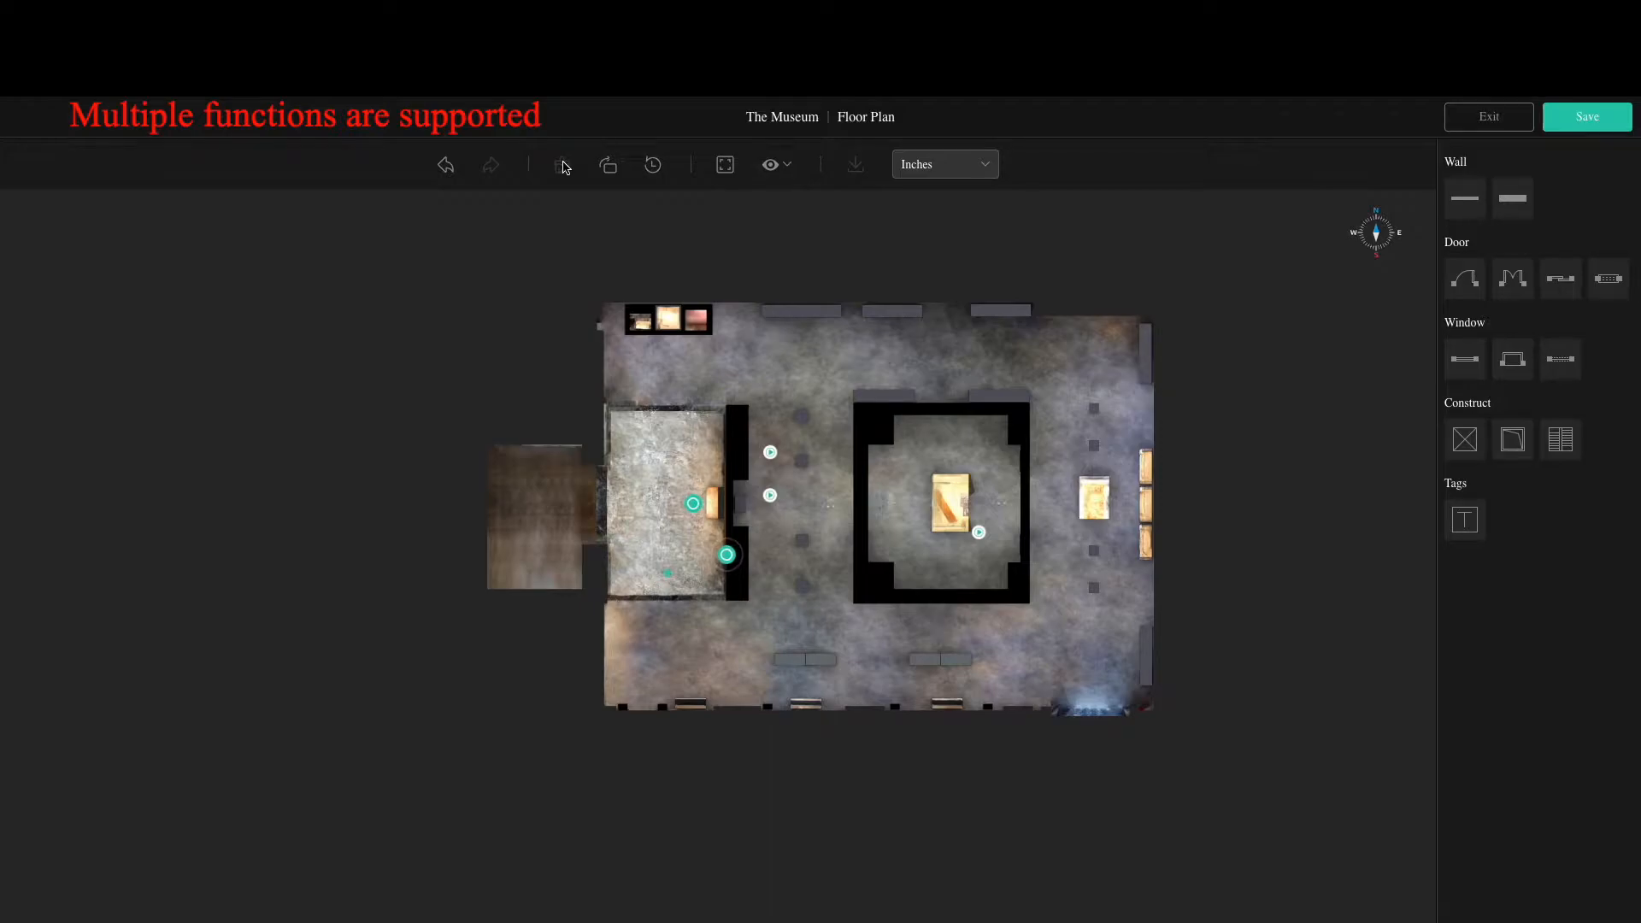
pyautogui.click(444, 164)
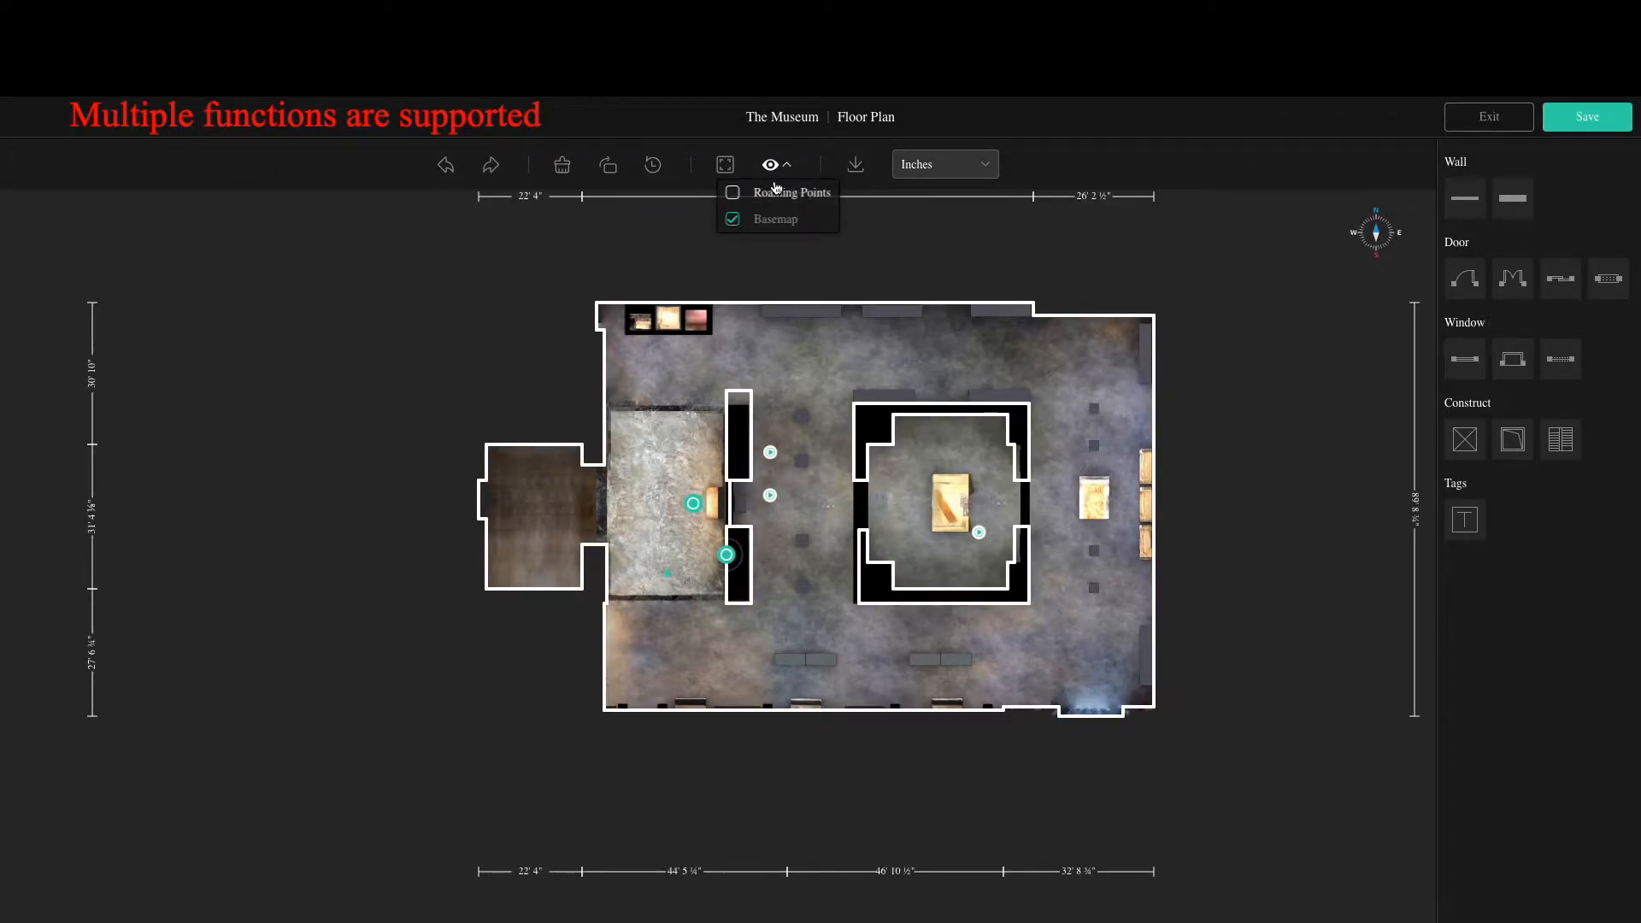
# Show and hide the roaming points on the floor plan and exit the Floor Plan editor without saving
pyautogui.click(776, 193)
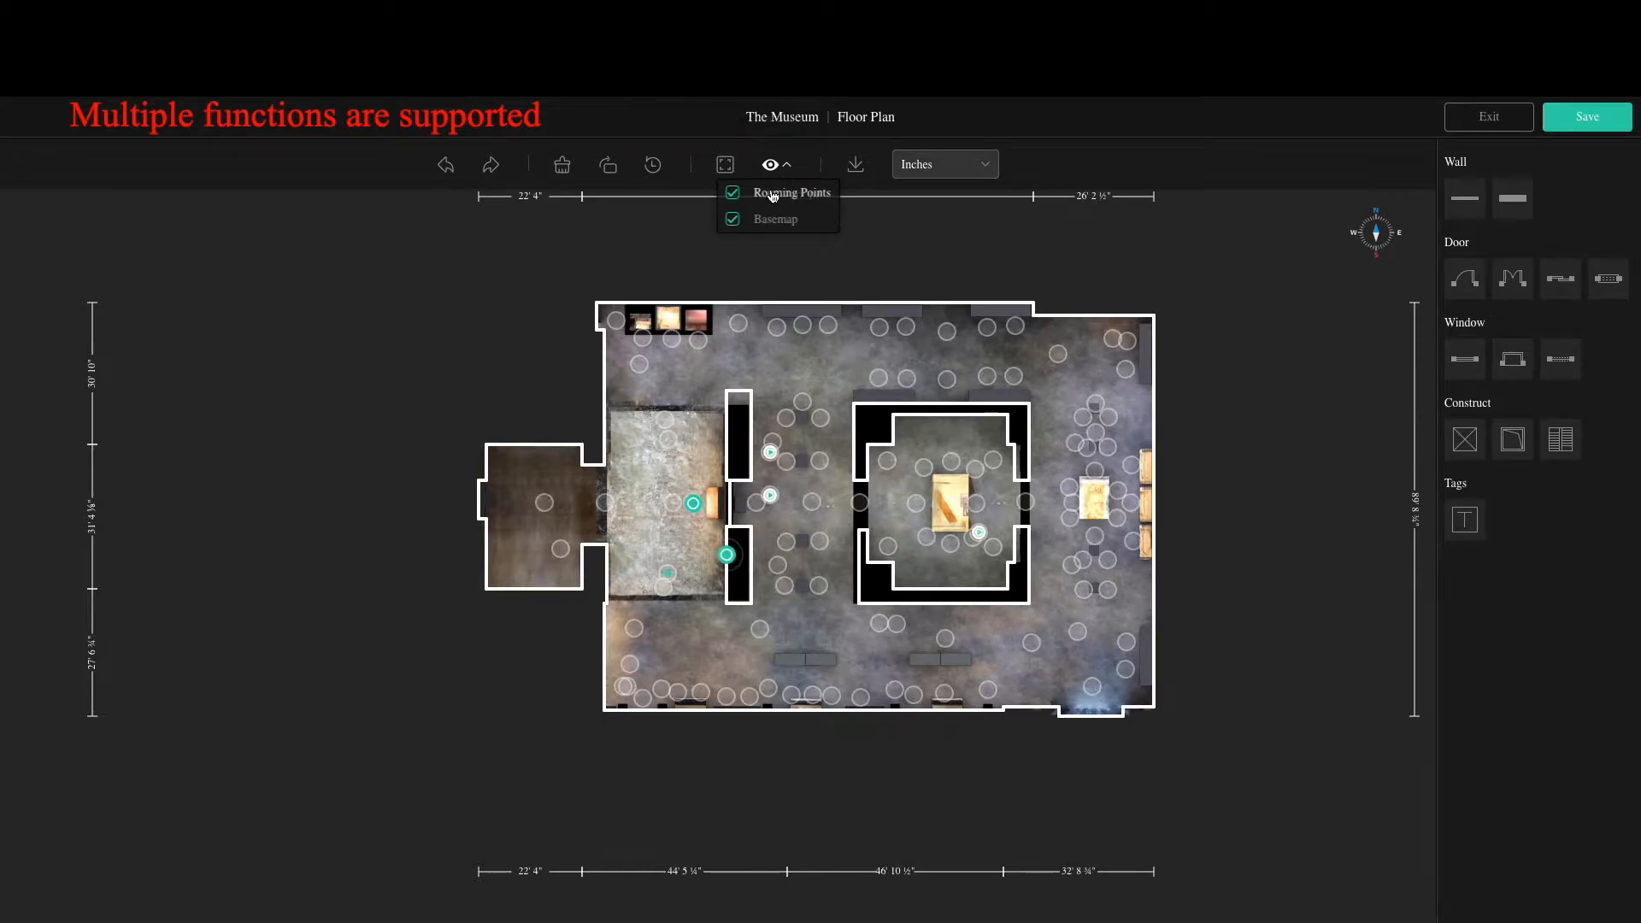
pyautogui.click(773, 193)
pyautogui.click(1475, 121)
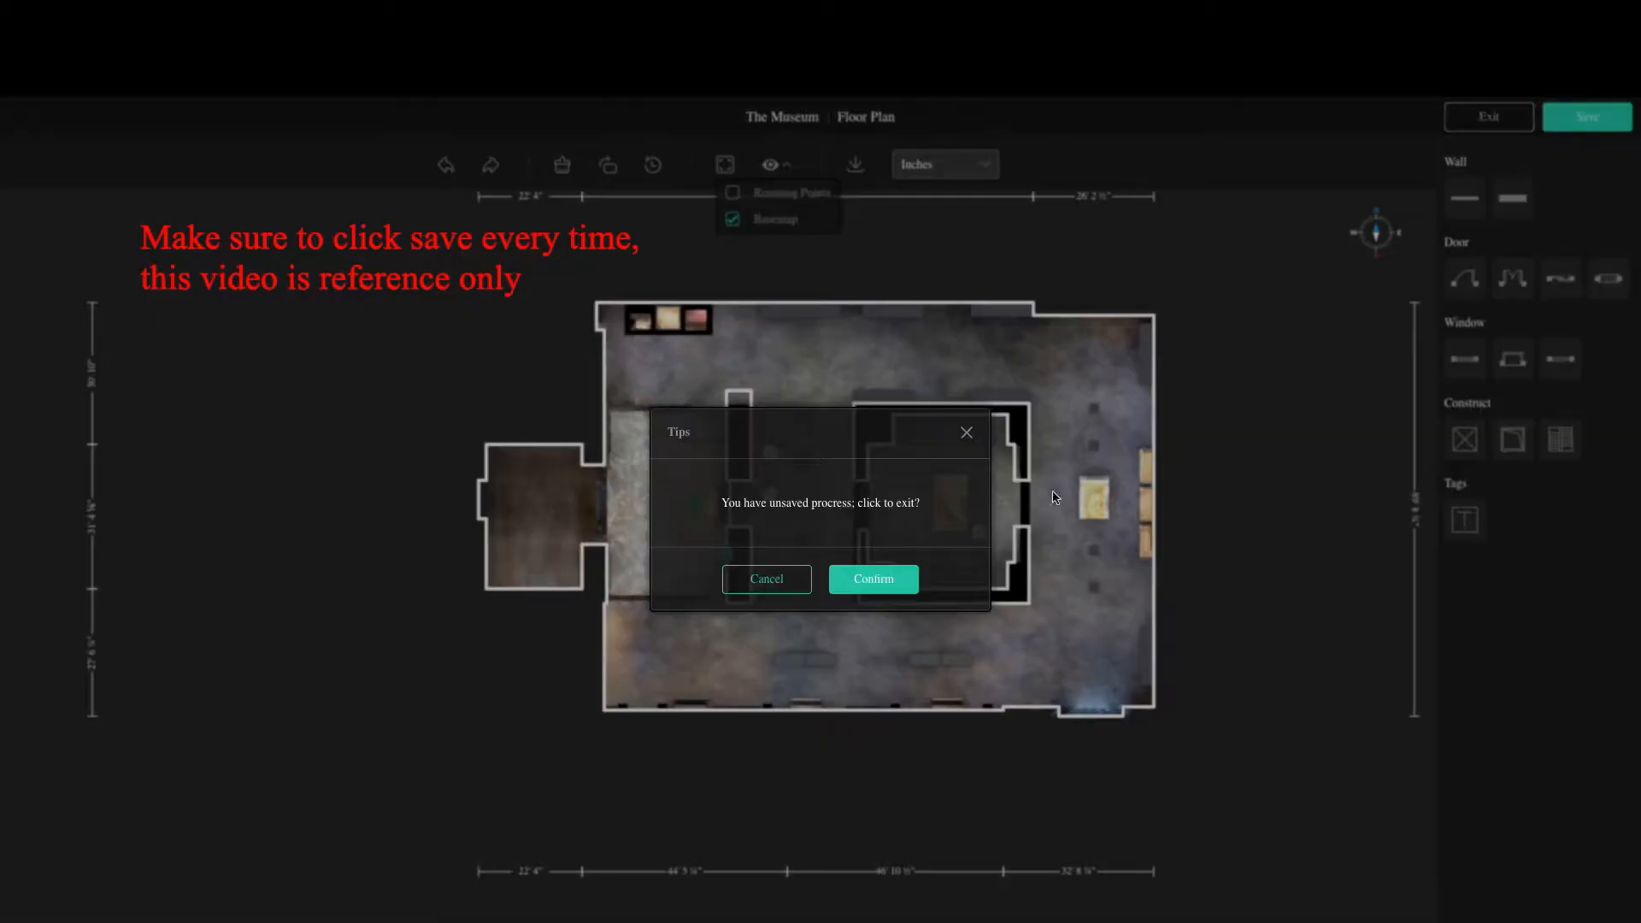
pyautogui.click(843, 583)
# Open the Interior Design module, start its guide and dismiss it
pyautogui.click(48, 591)
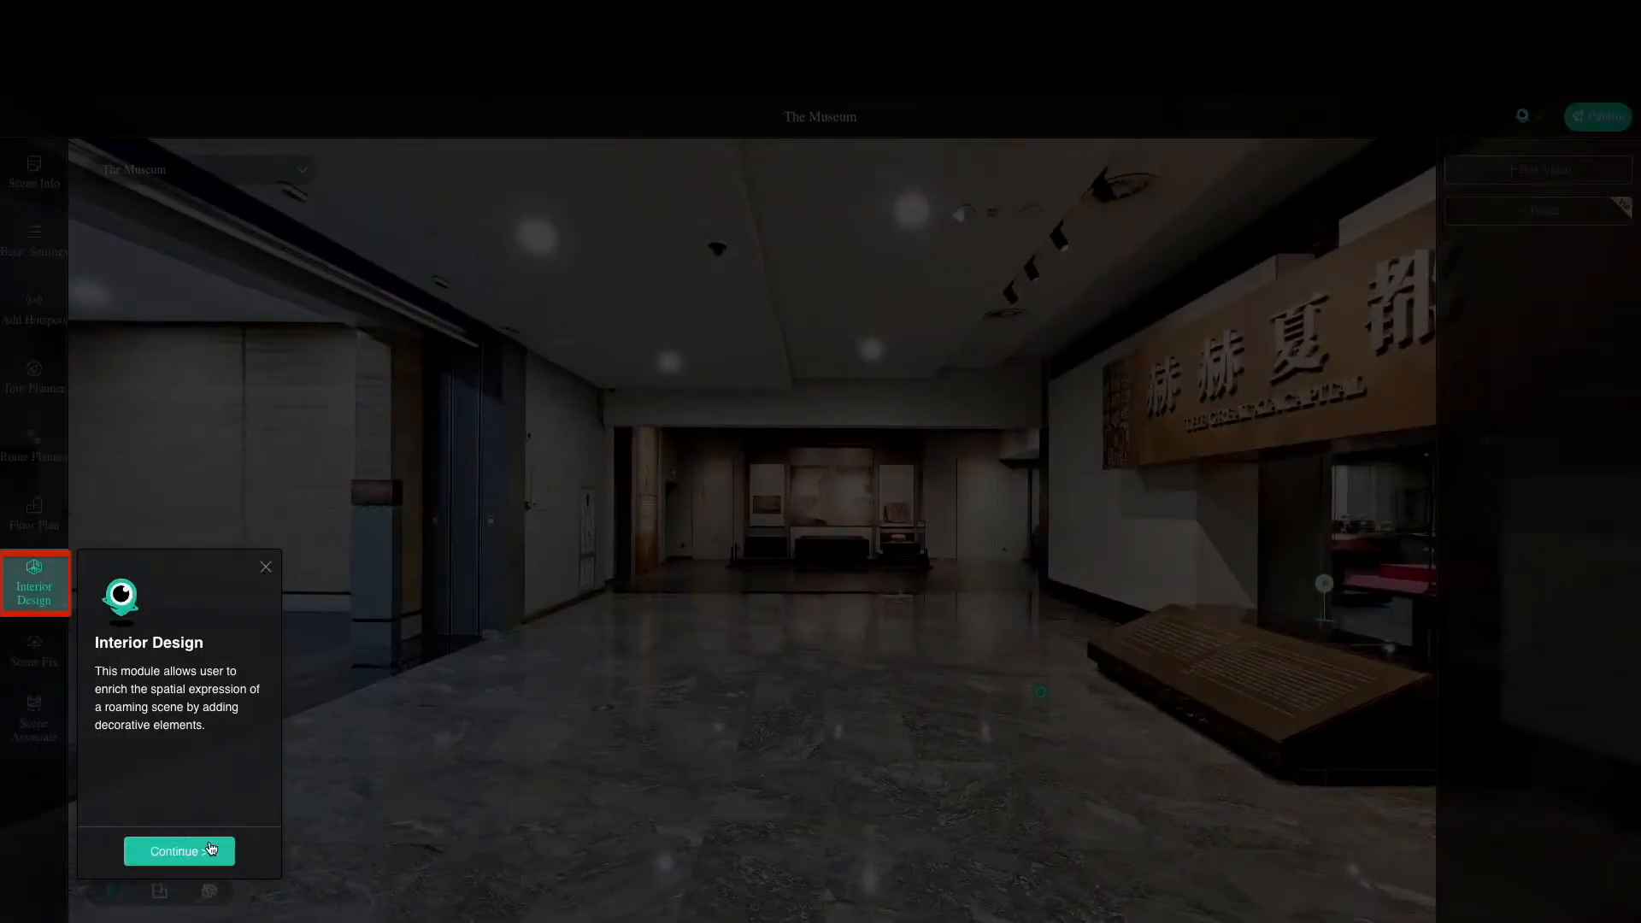
pyautogui.click(211, 849)
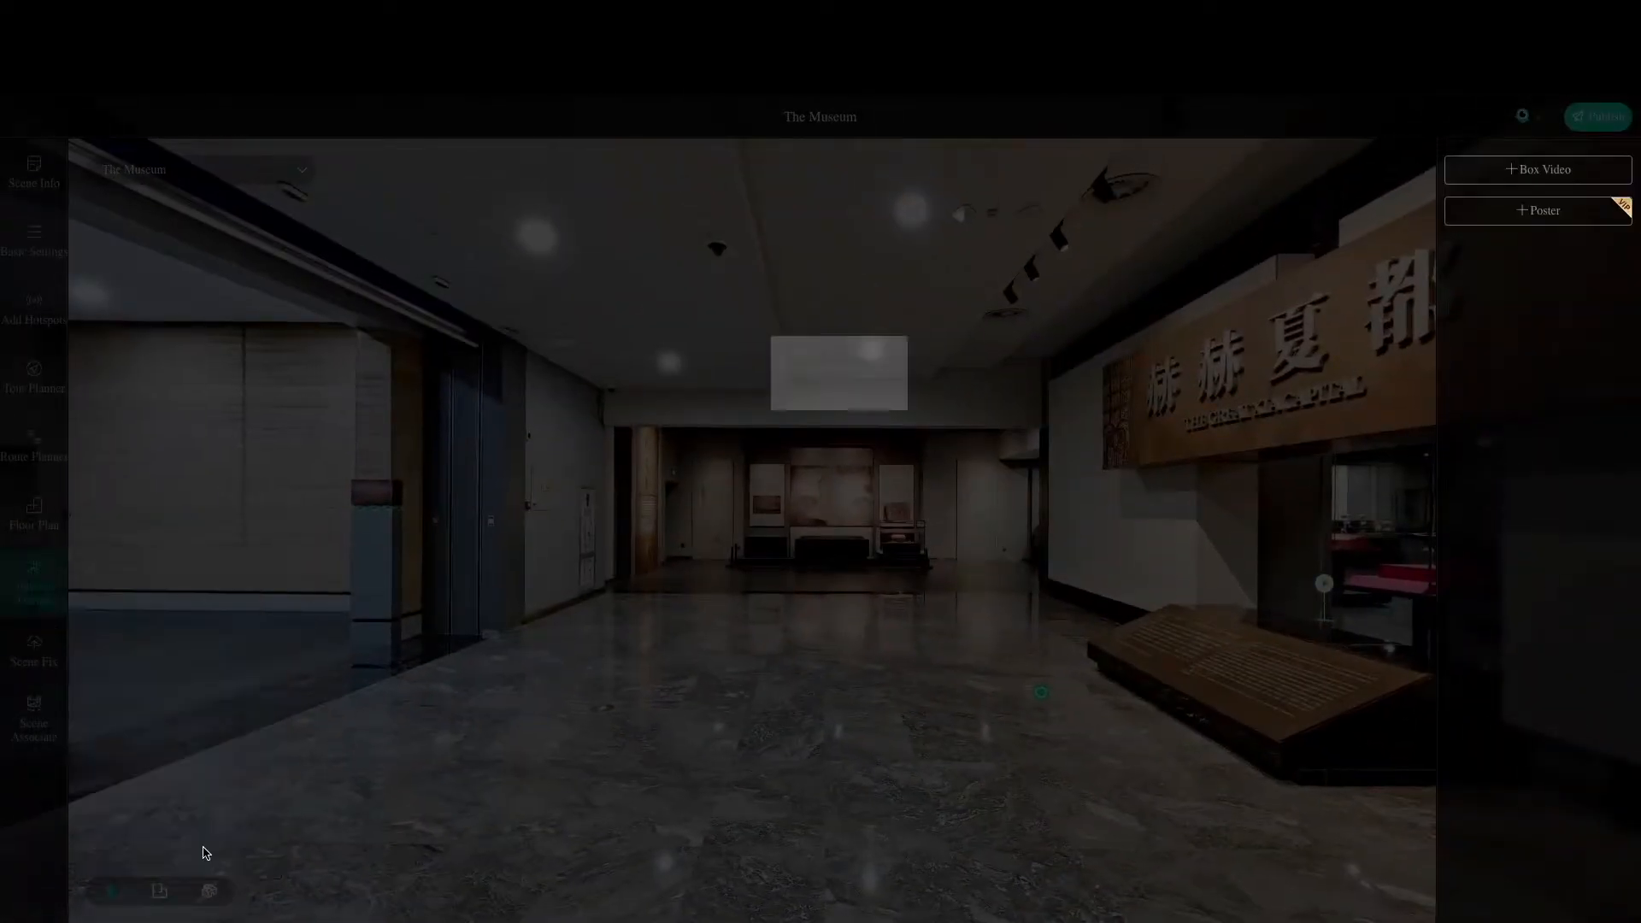
pyautogui.click(1299, 419)
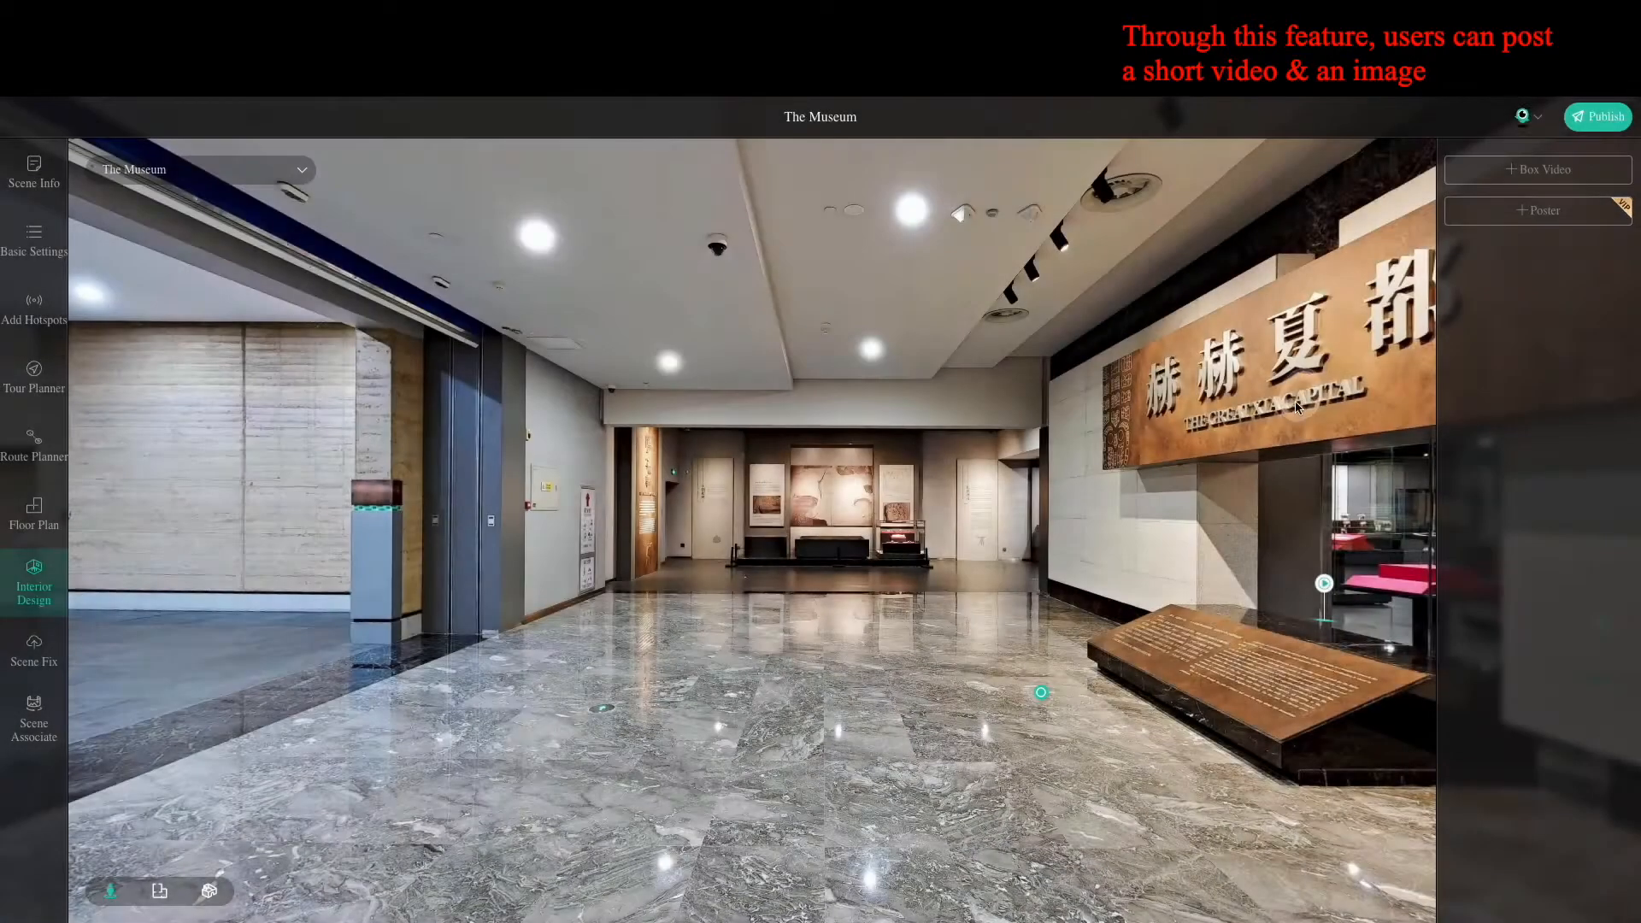
# Add a box video on the blank stone wall beside The Great Xia Capital sign and load Video clip.mp4 into it
pyautogui.moveTo(1297, 400); pyautogui.dragTo(620, 468)
pyautogui.moveTo(1043, 488); pyautogui.dragTo(680, 535)
pyautogui.click(1565, 183)
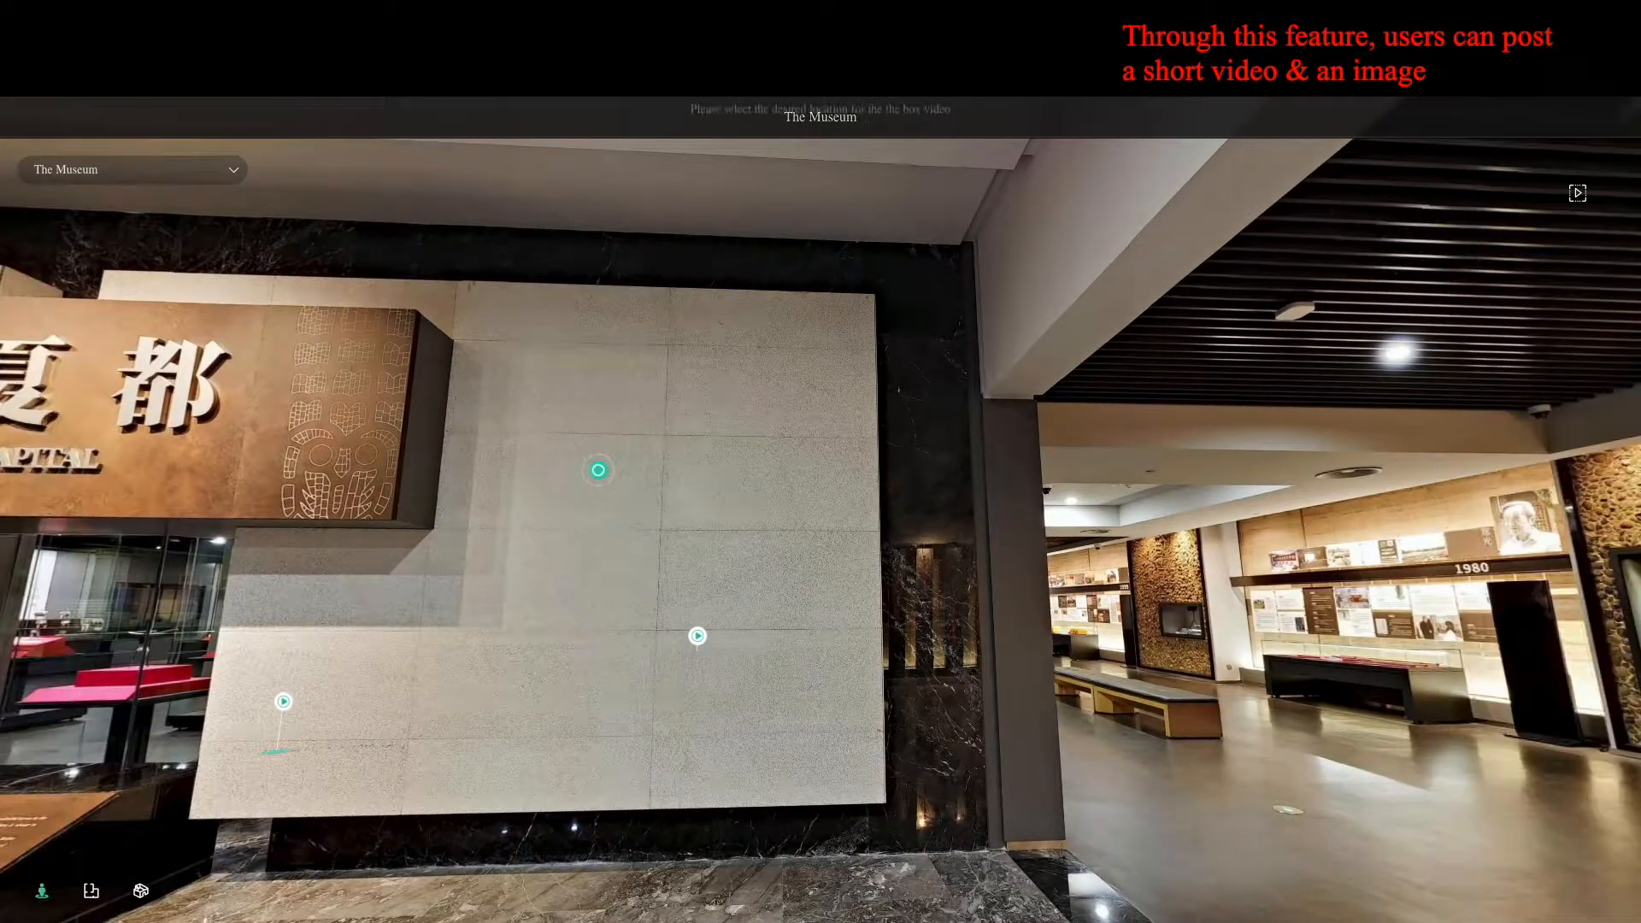
pyautogui.click(742, 445)
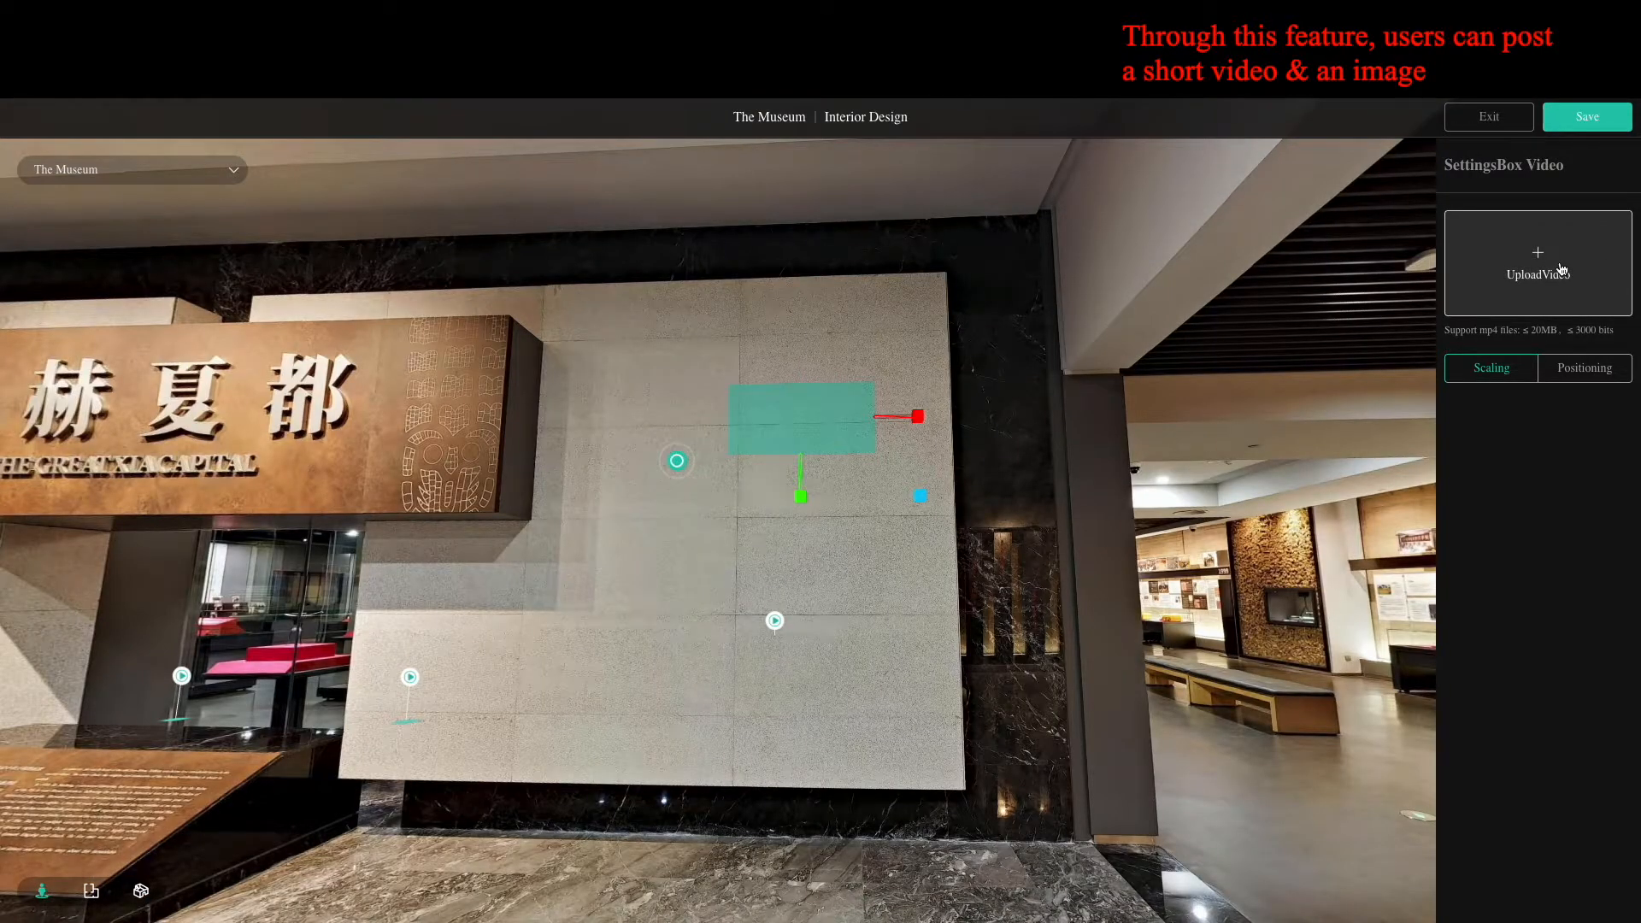
pyautogui.click(1561, 271)
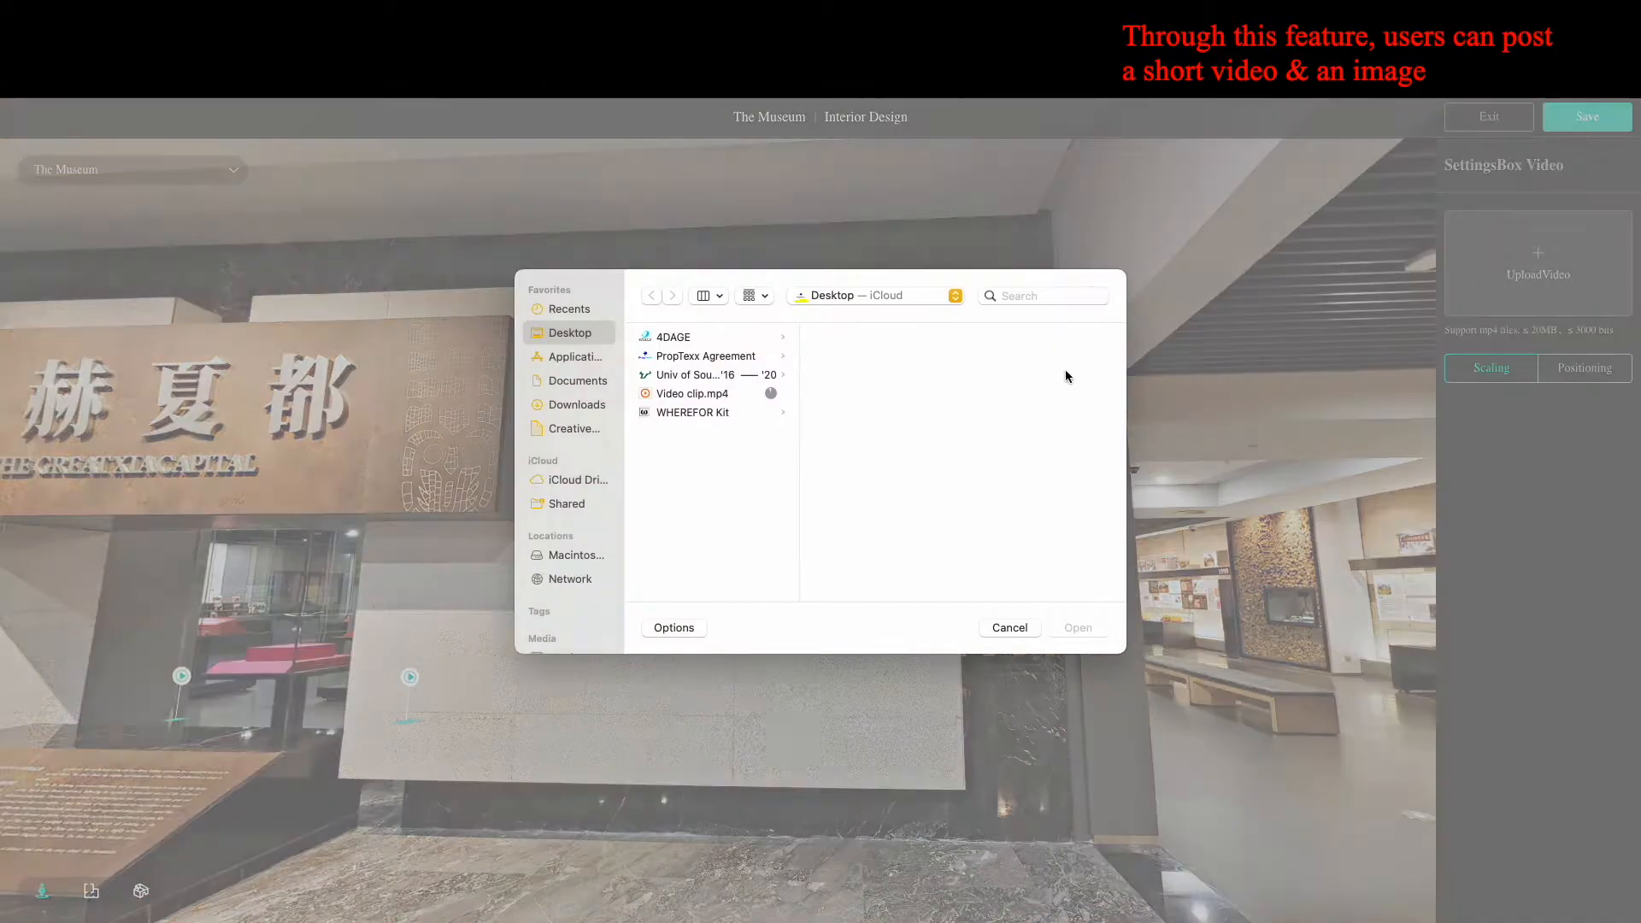
pyautogui.click(750, 395)
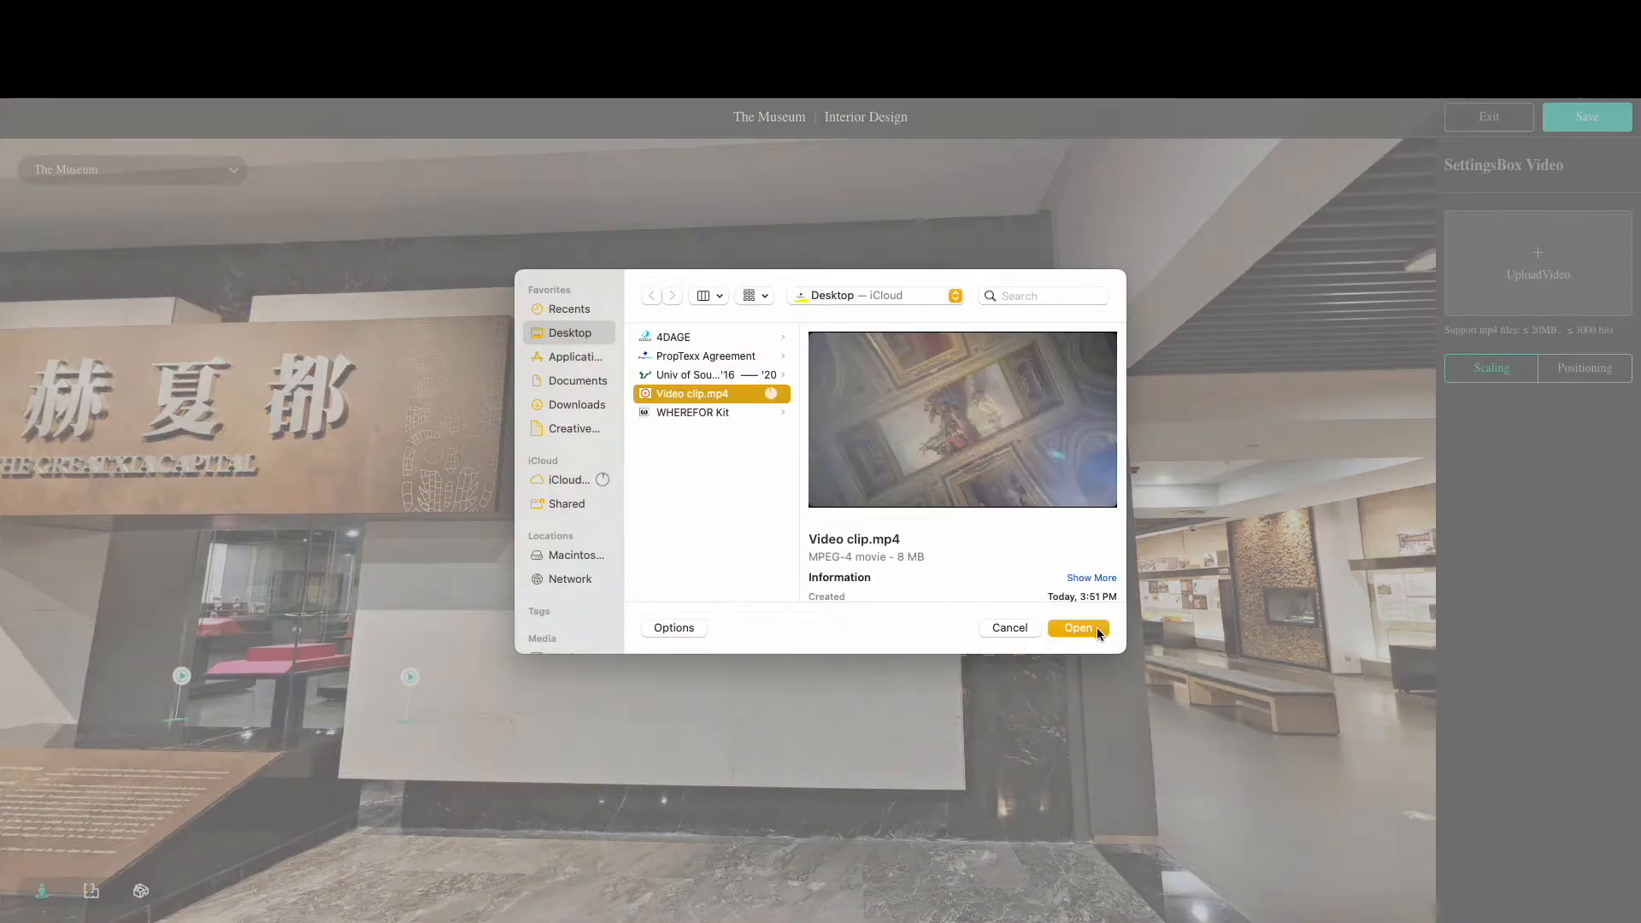
pyautogui.click(1078, 629)
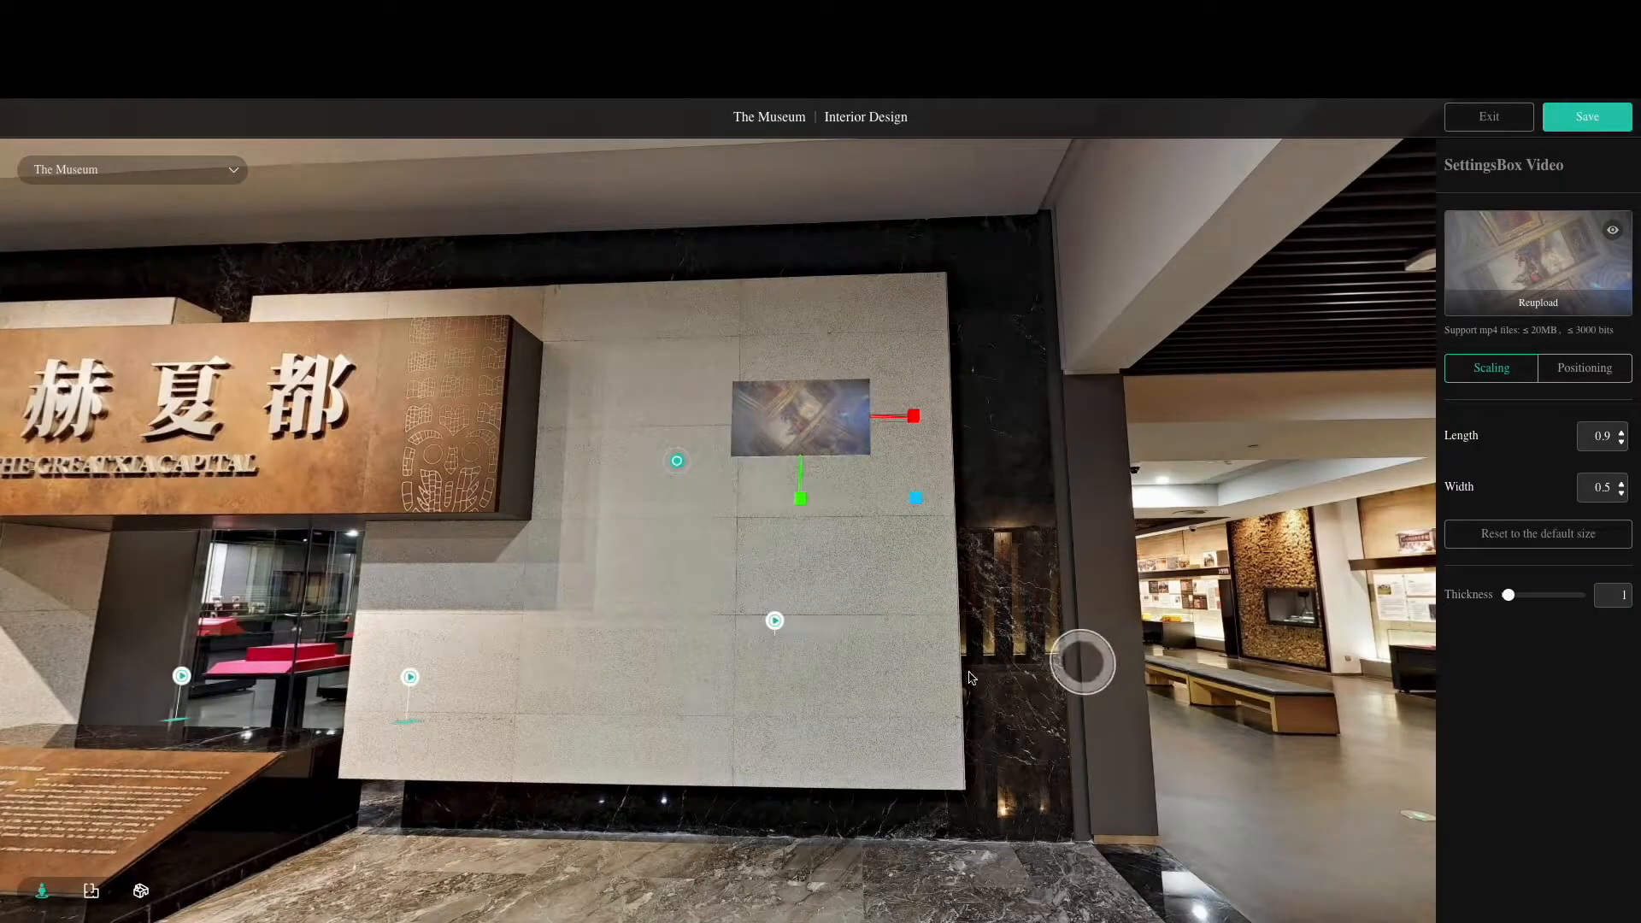
# Stretch the box video to a length of 1.9 and a width of 0.8
pyautogui.moveTo(795, 502); pyautogui.dragTo(796, 558)
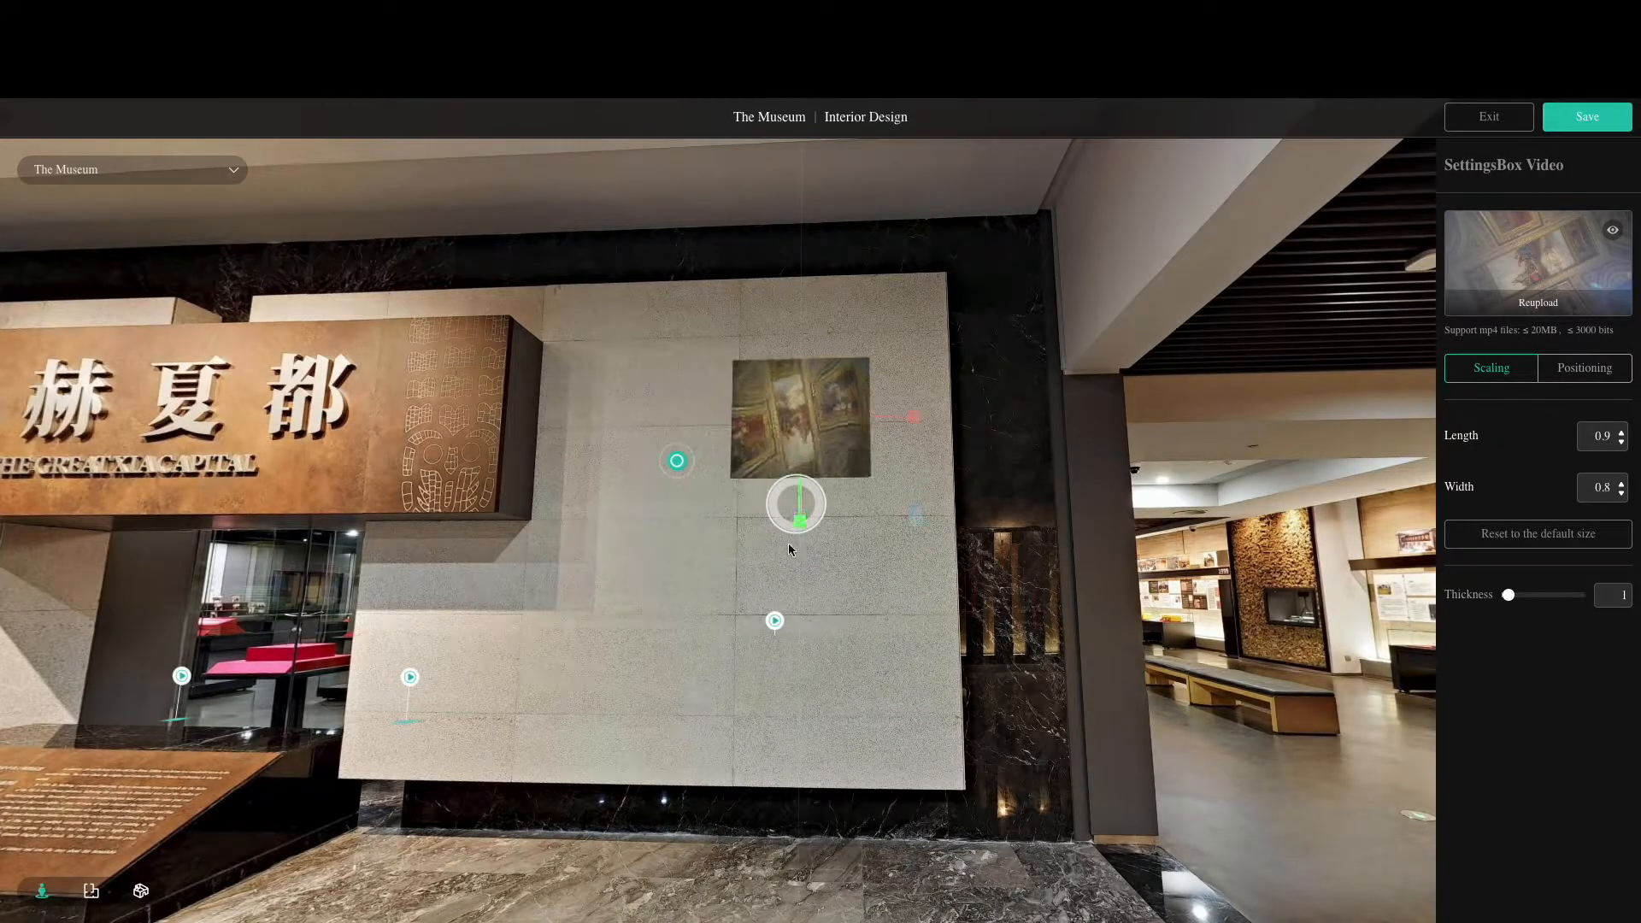
pyautogui.moveTo(914, 416); pyautogui.dragTo(1040, 430)
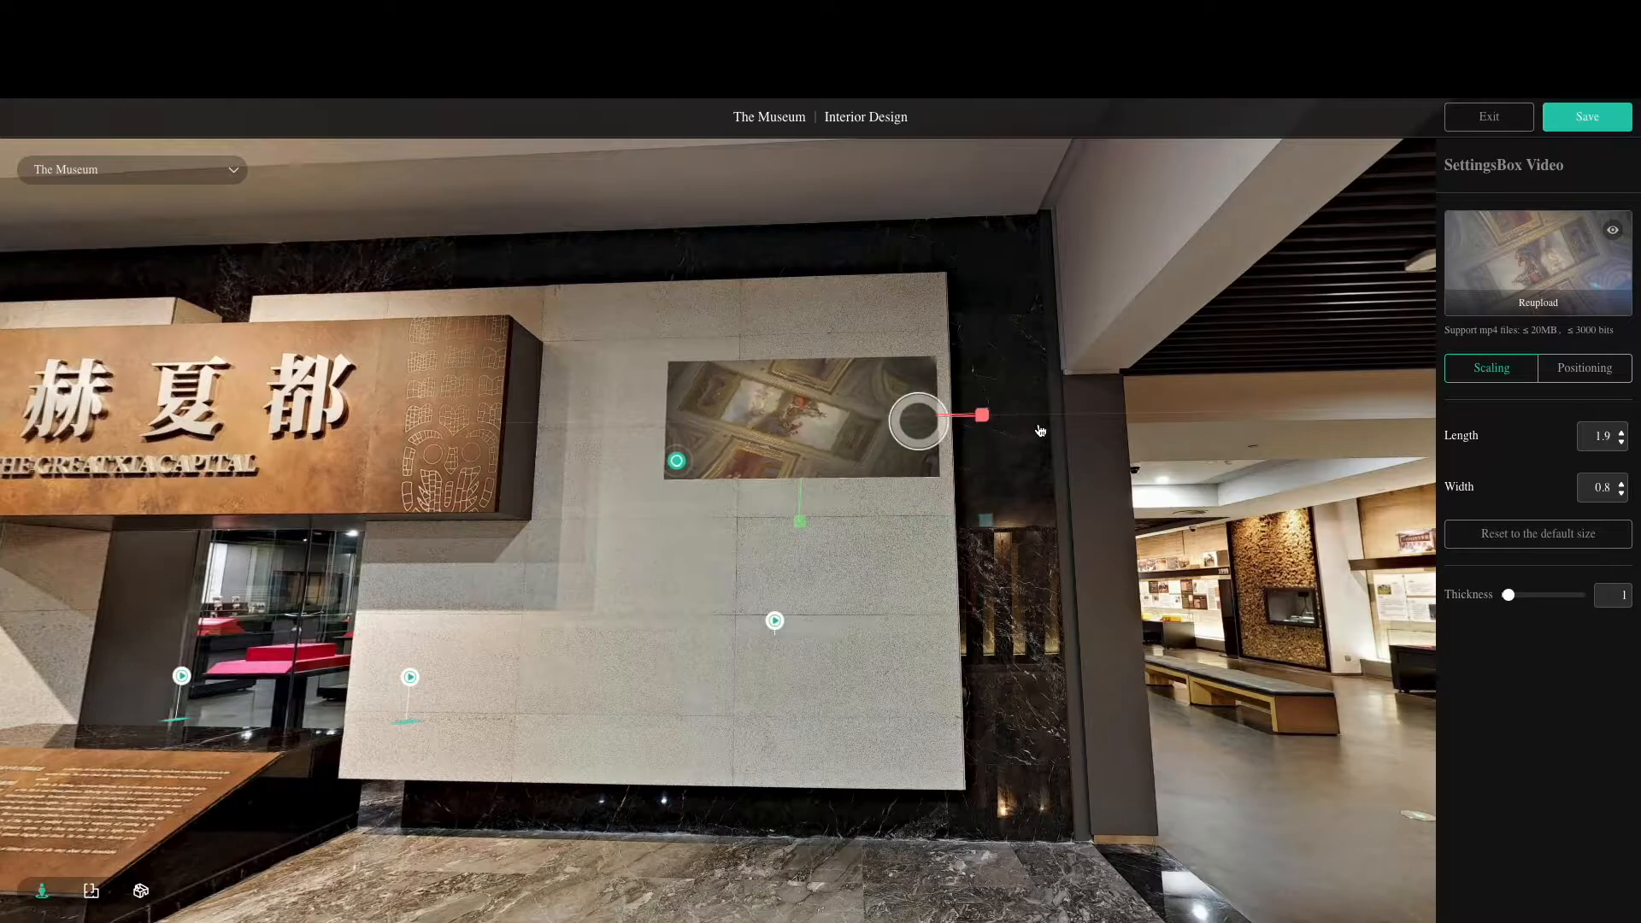
pyautogui.moveTo(835, 478); pyautogui.dragTo(830, 424)
# Reposition the box video slightly lower on the wall and save it
pyautogui.click(1583, 366)
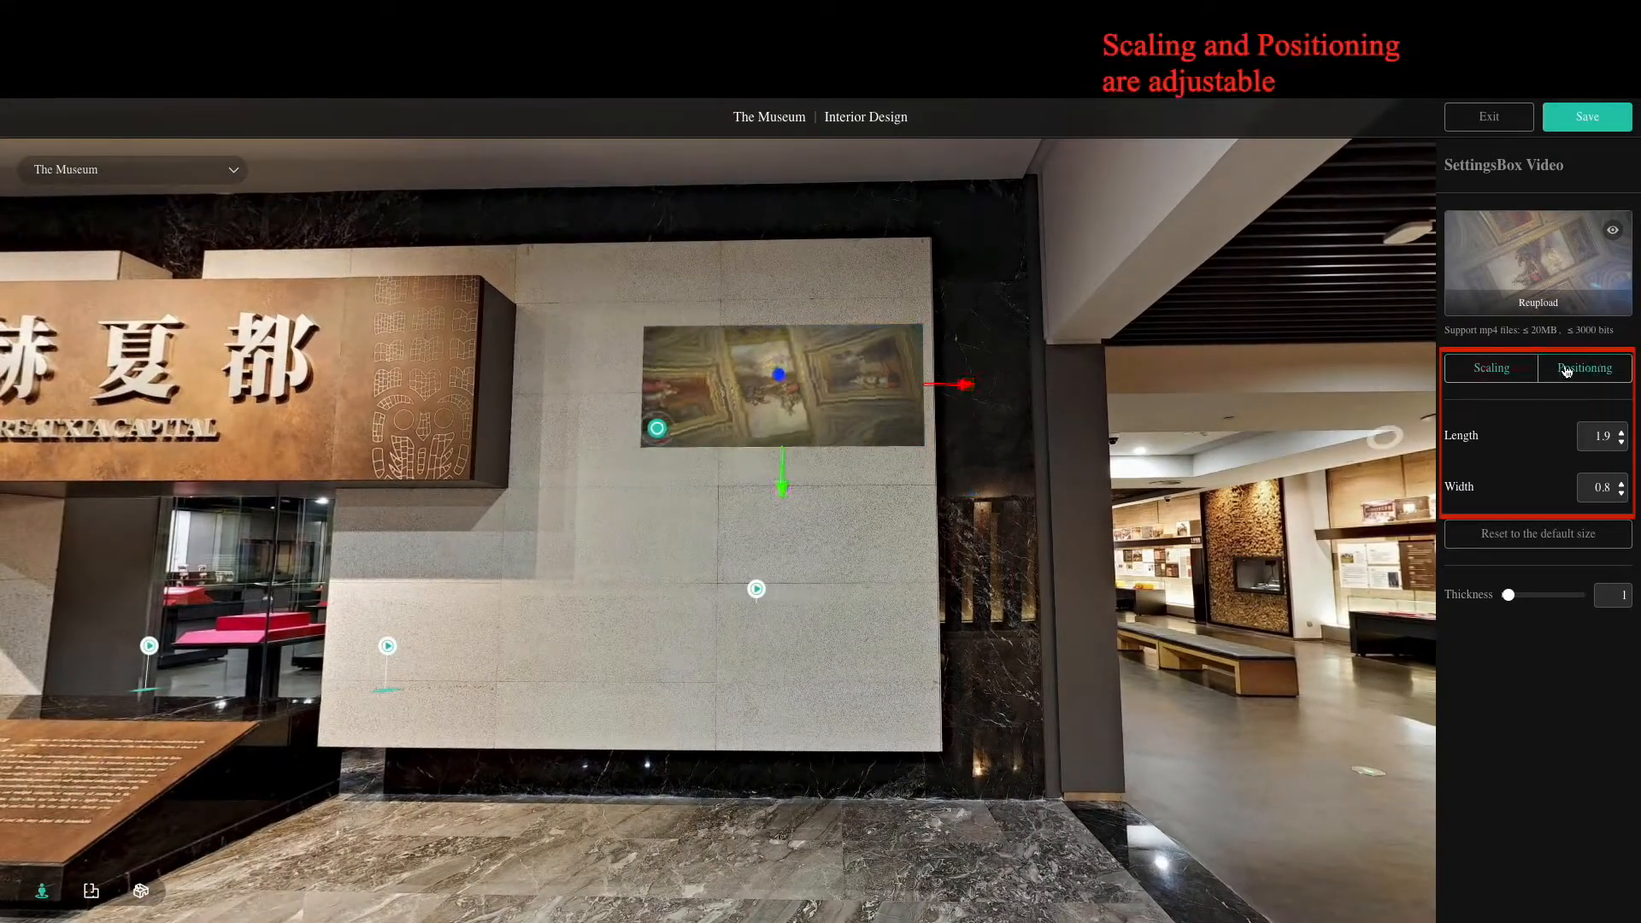
pyautogui.moveTo(780, 489)
pyautogui.mouseDown()
pyautogui.moveTo(794, 505)
pyautogui.moveTo(792, 476)
pyautogui.mouseUp()
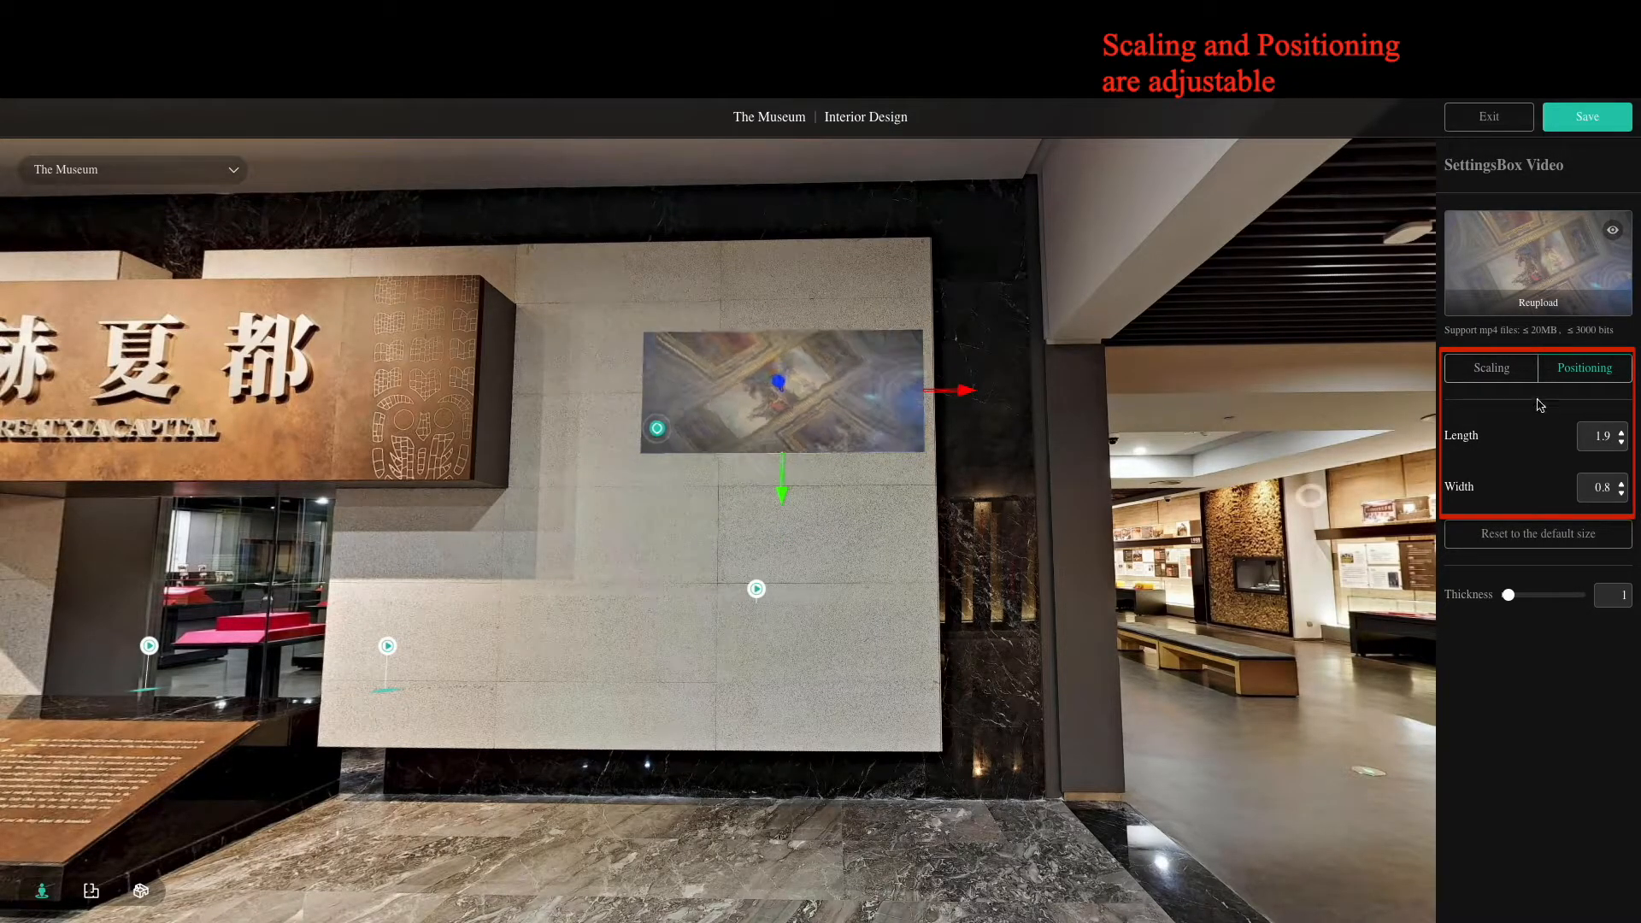
pyautogui.click(1494, 369)
pyautogui.click(1563, 128)
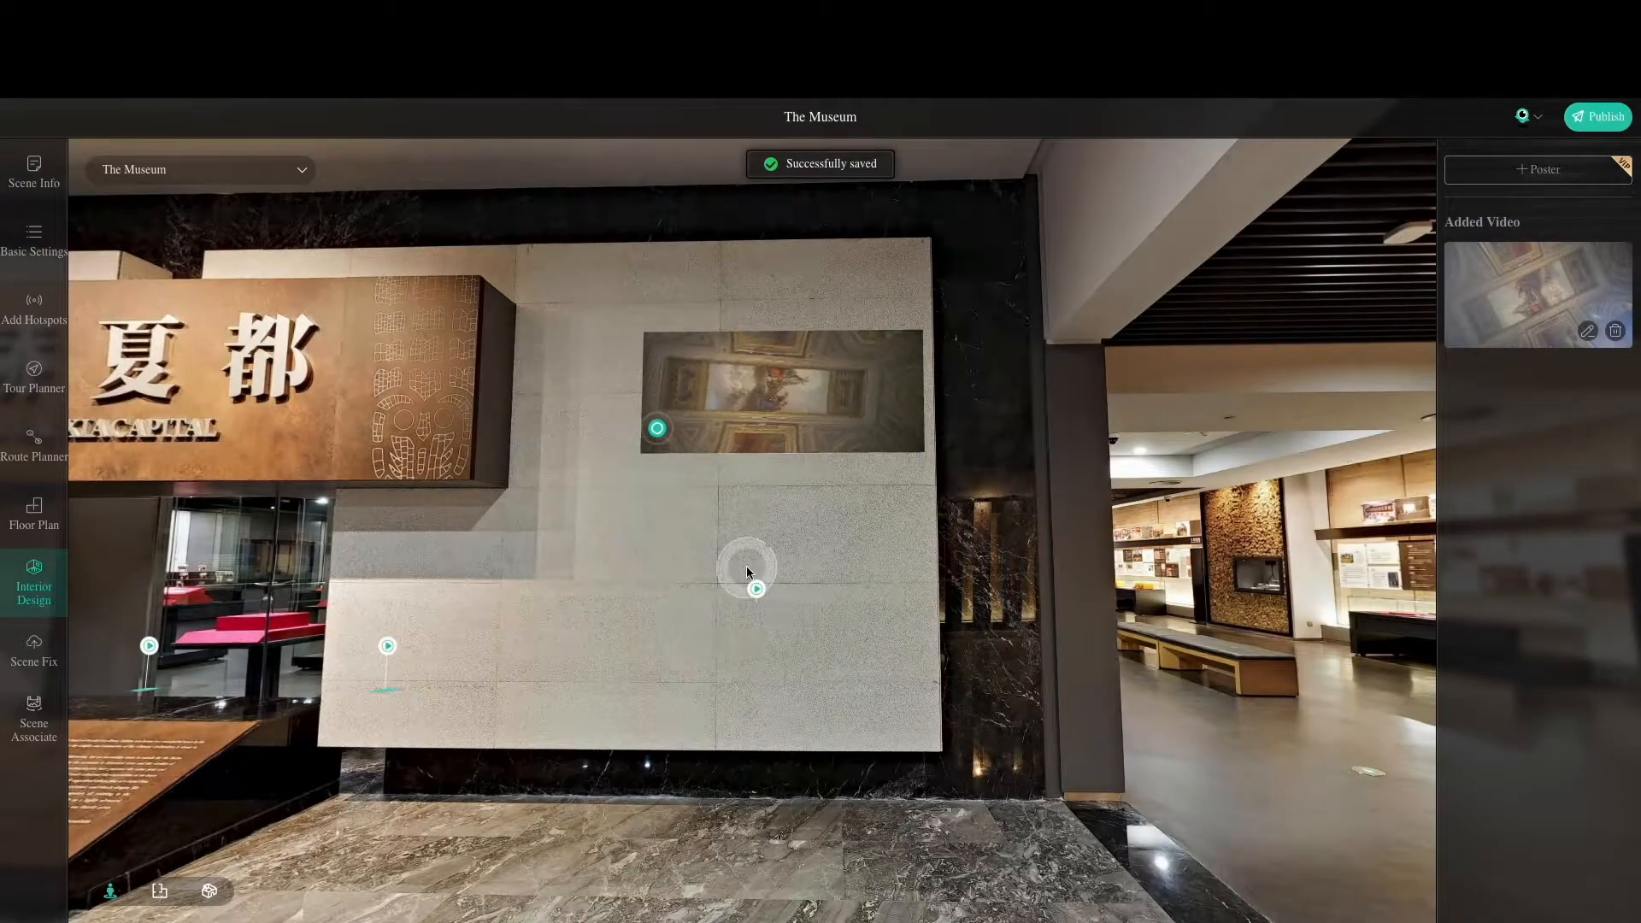
# Open the Scene Fix module and dismiss its guide
pyautogui.click(746, 566)
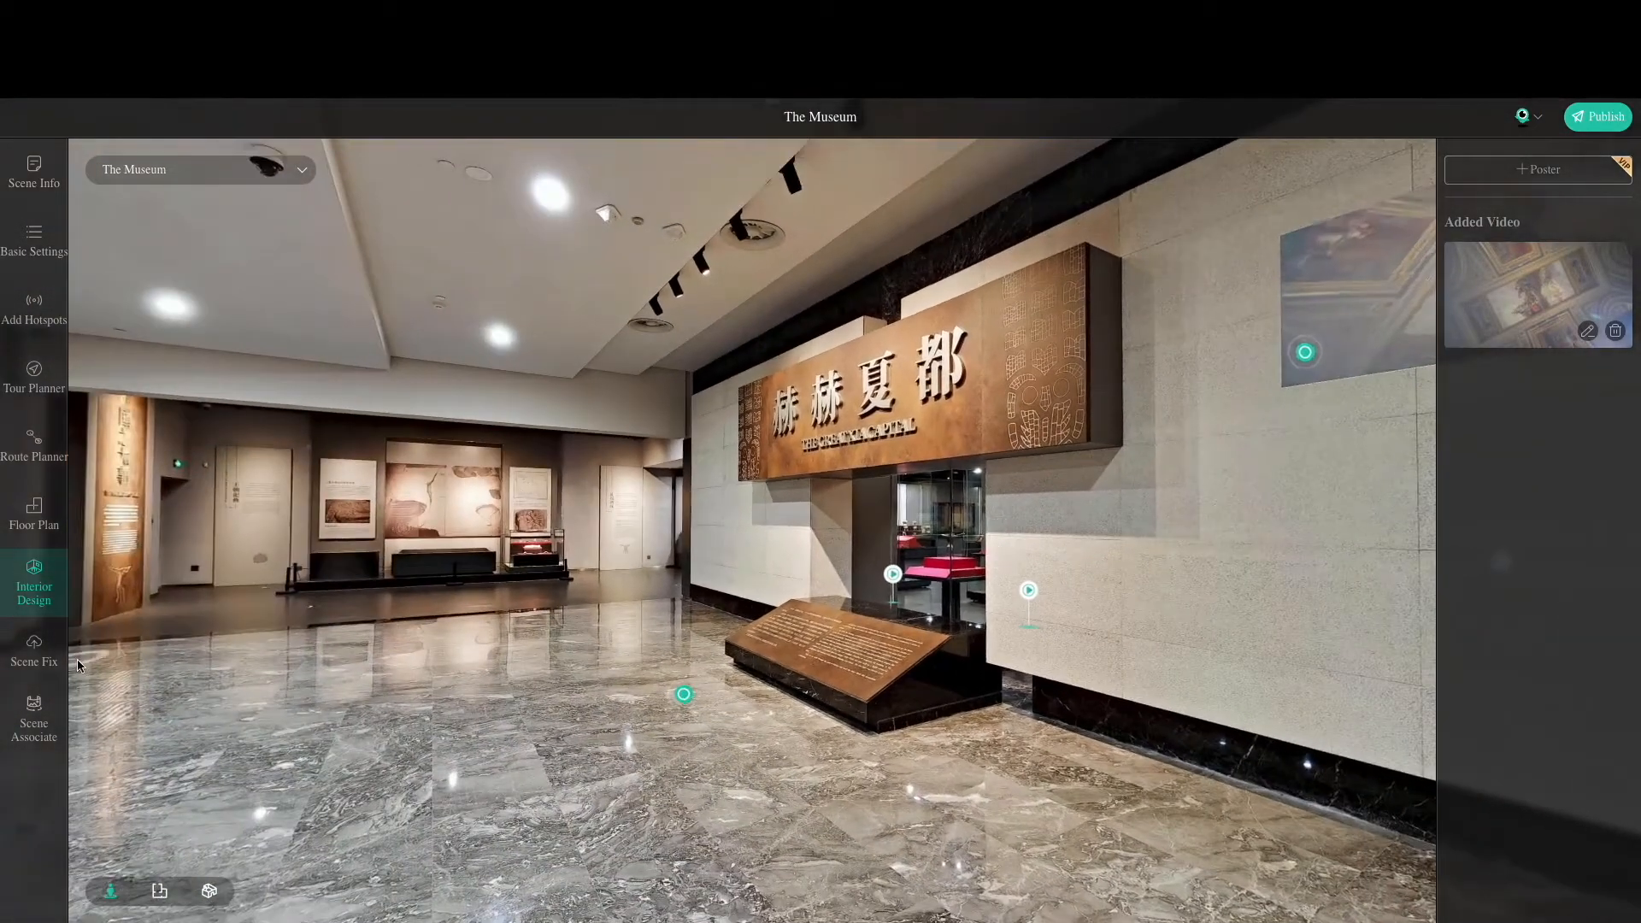
pyautogui.click(42, 654)
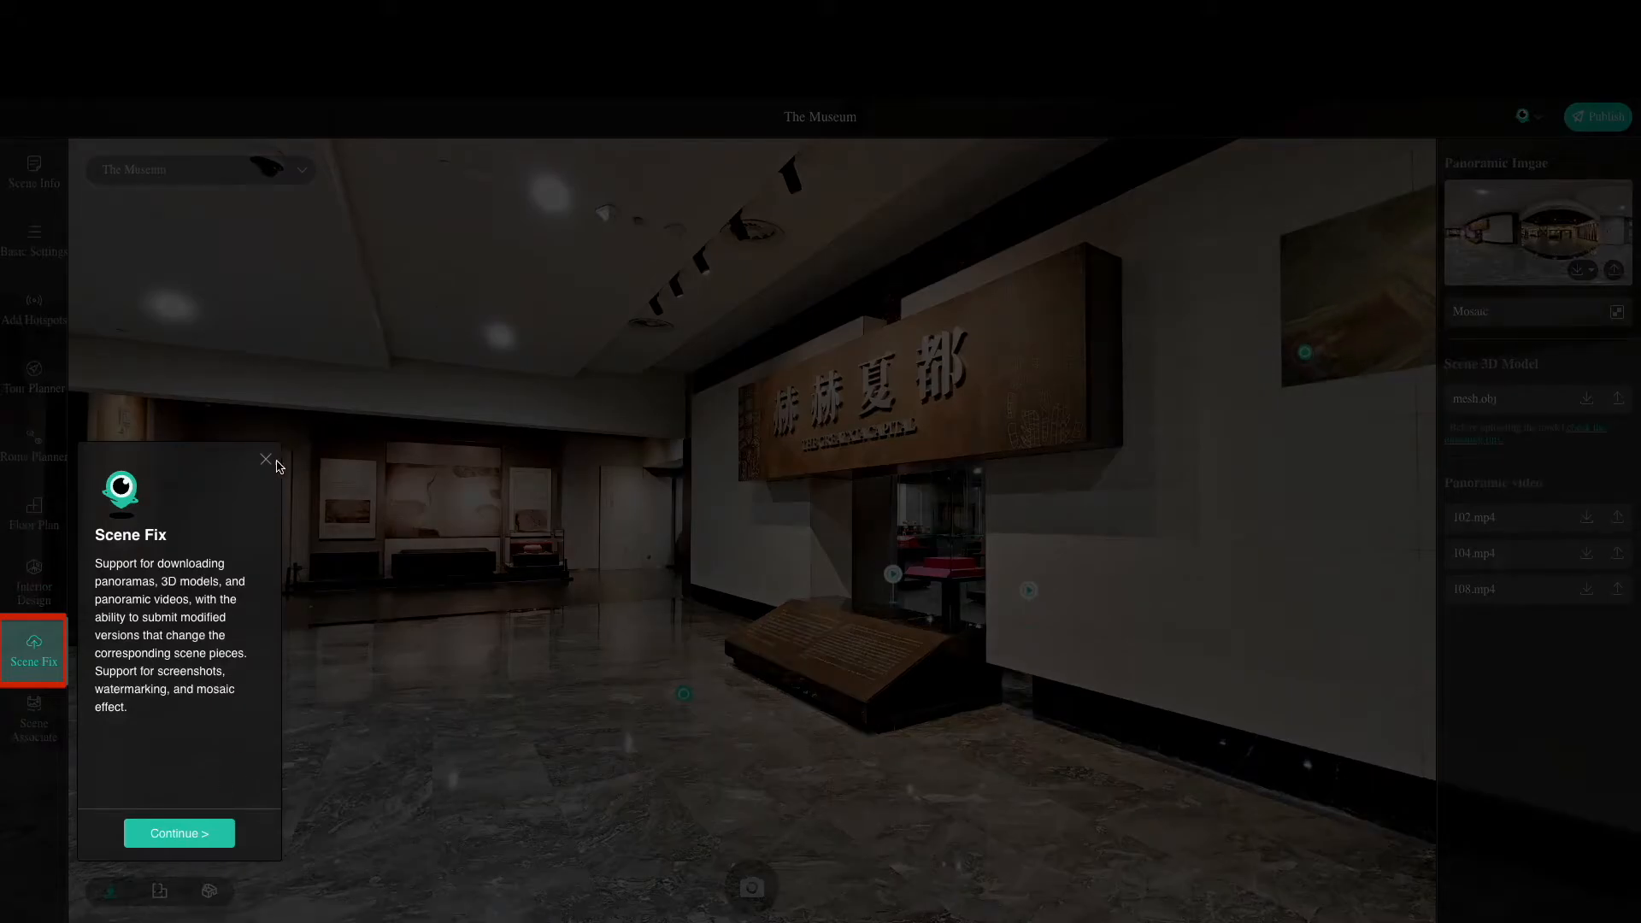
pyautogui.click(266, 460)
# Cover the left part of the inscribed plaque below the sign with a mosaic, confirm it and exit the mosaic editor
pyautogui.click(545, 685)
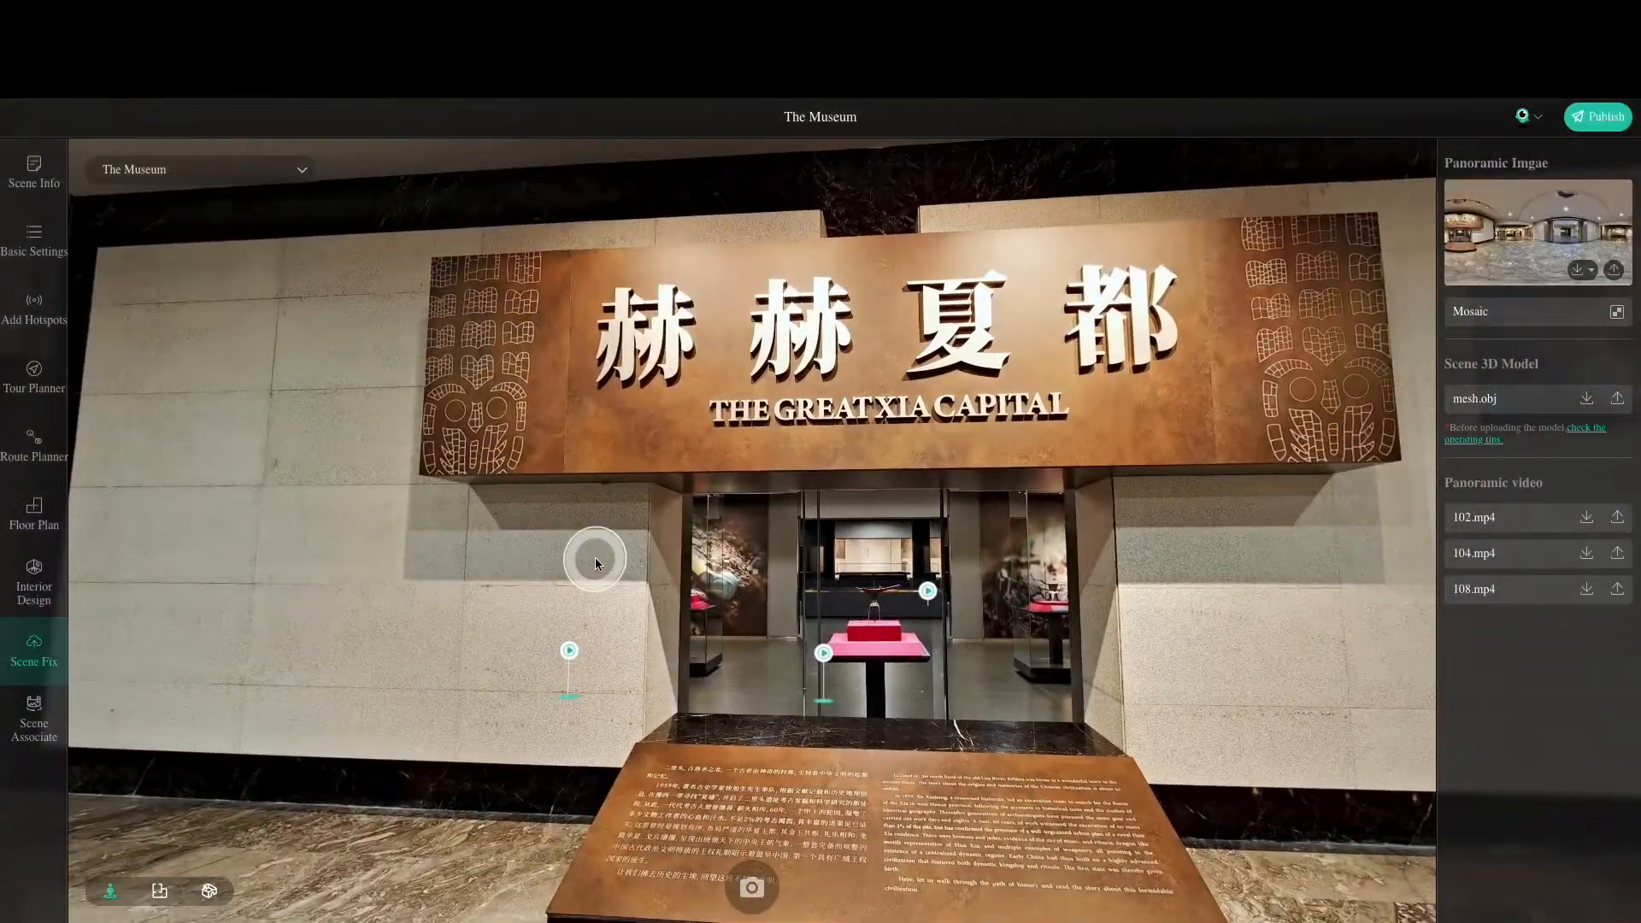
pyautogui.moveTo(595, 562); pyautogui.dragTo(535, 508)
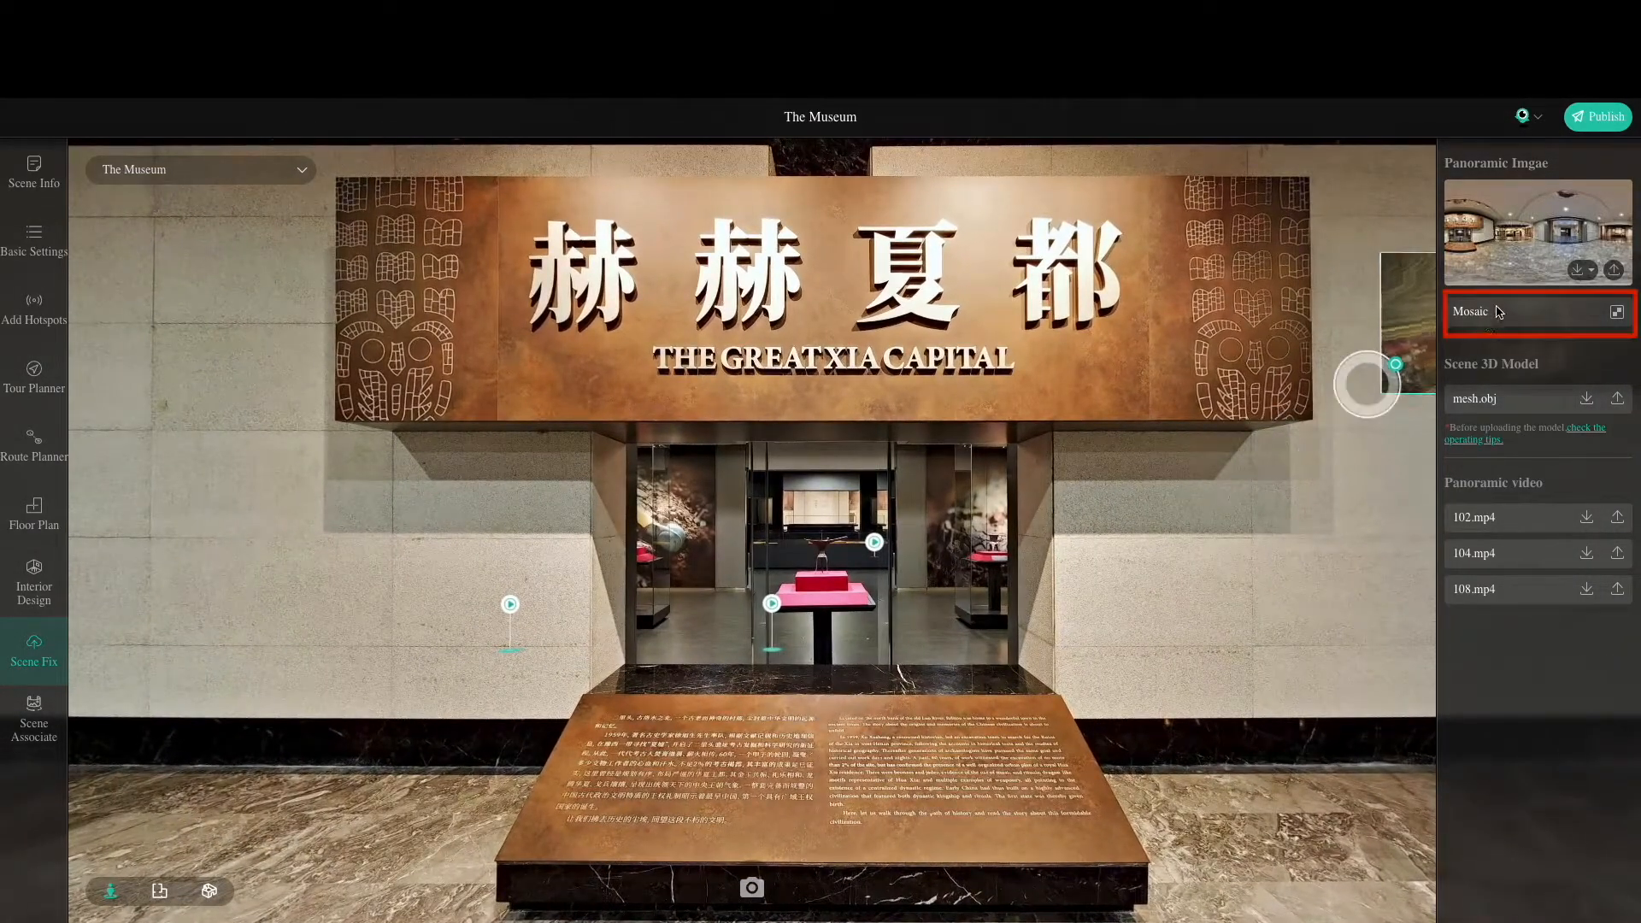
pyautogui.click(1618, 313)
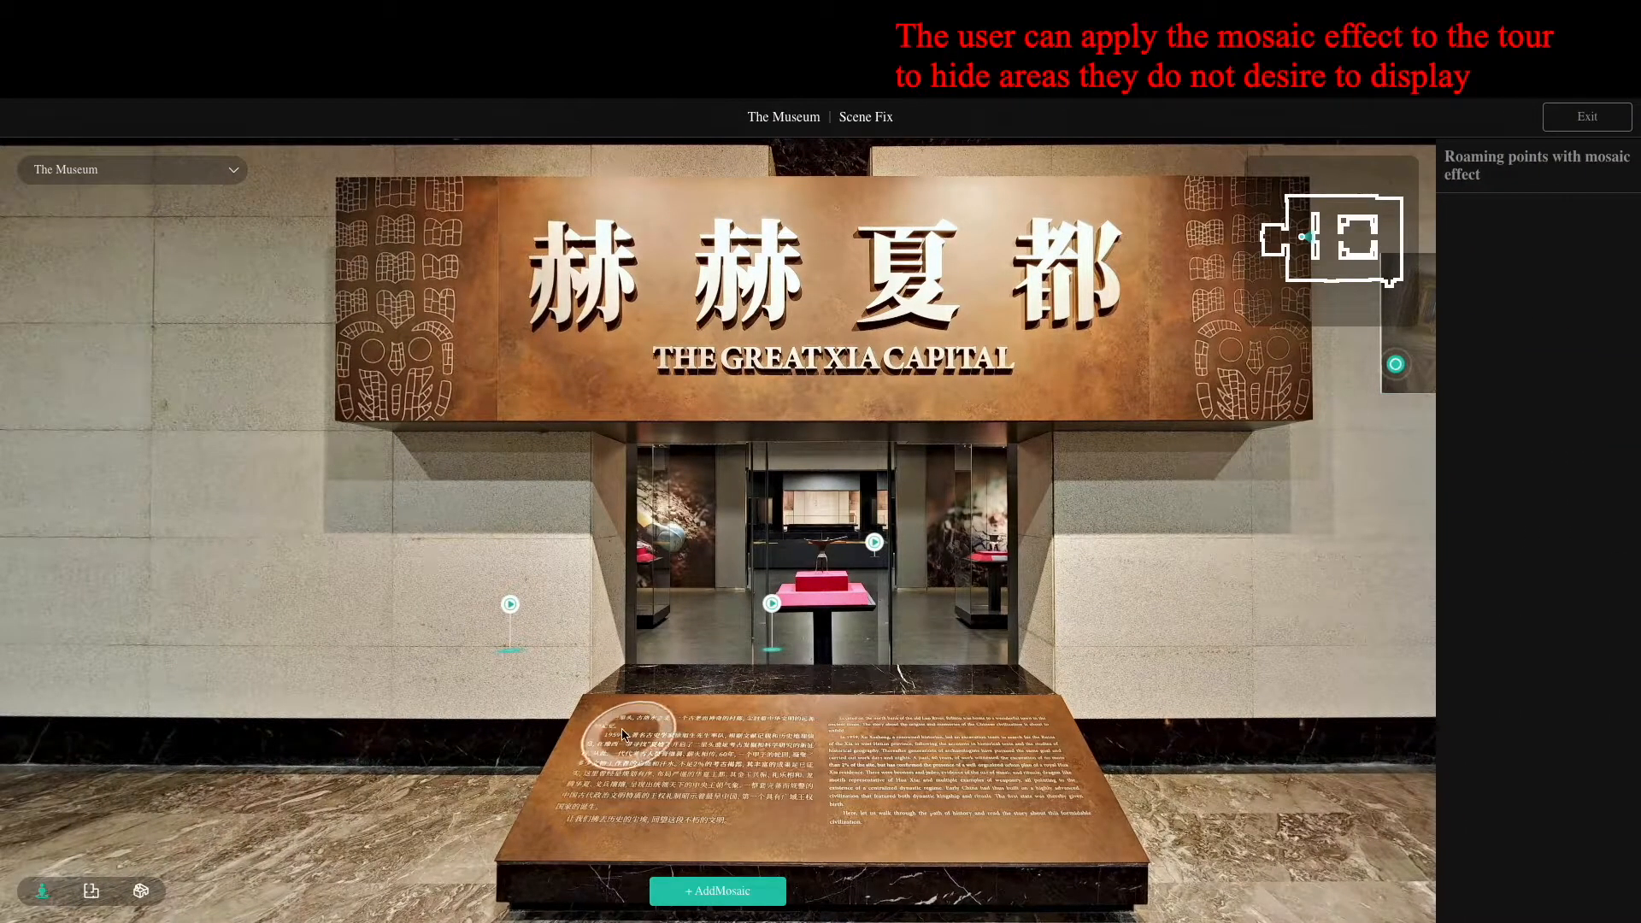
pyautogui.moveTo(615, 727); pyautogui.dragTo(591, 690)
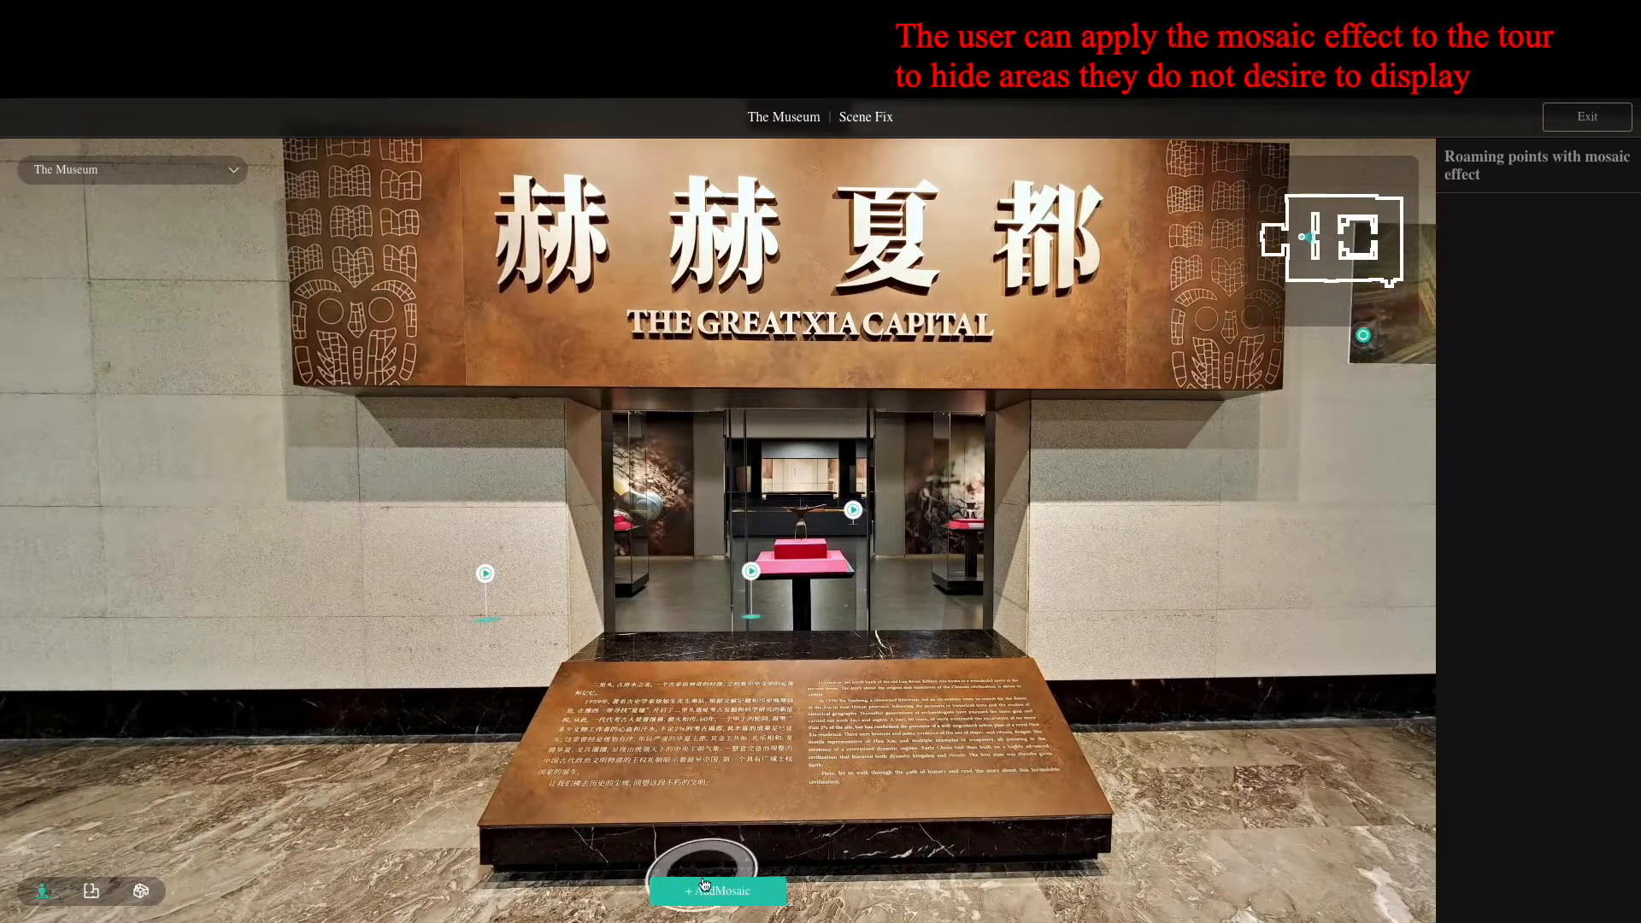
pyautogui.click(718, 890)
pyautogui.moveTo(606, 675)
pyautogui.mouseDown()
pyautogui.moveTo(579, 721)
pyautogui.moveTo(677, 787)
pyautogui.mouseUp()
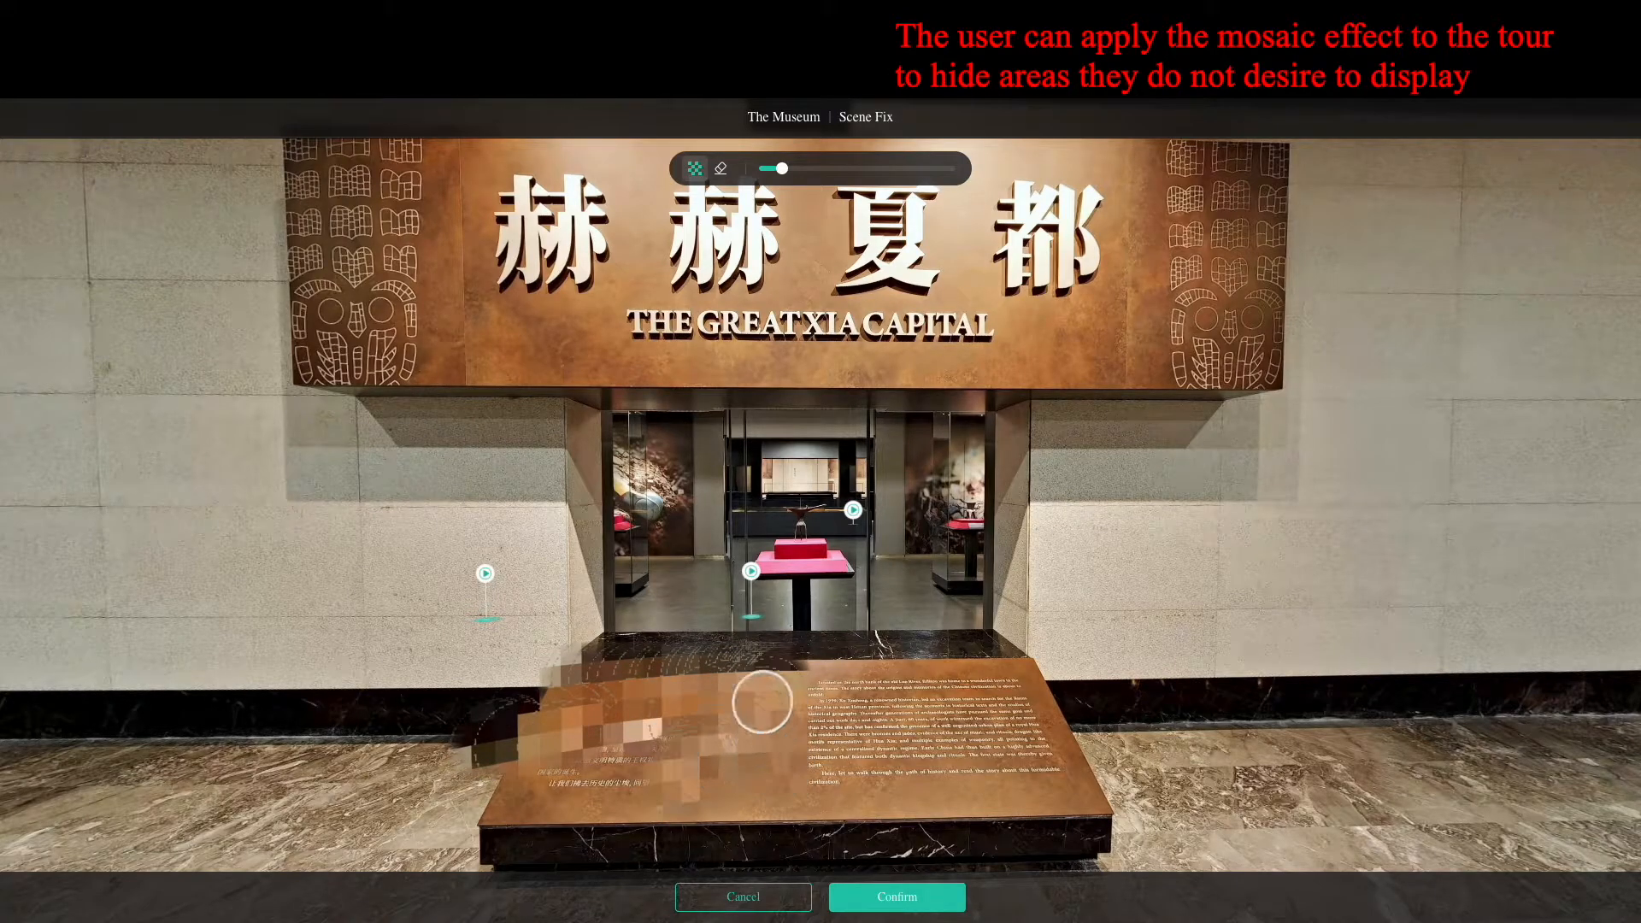
pyautogui.click(889, 896)
pyautogui.click(872, 588)
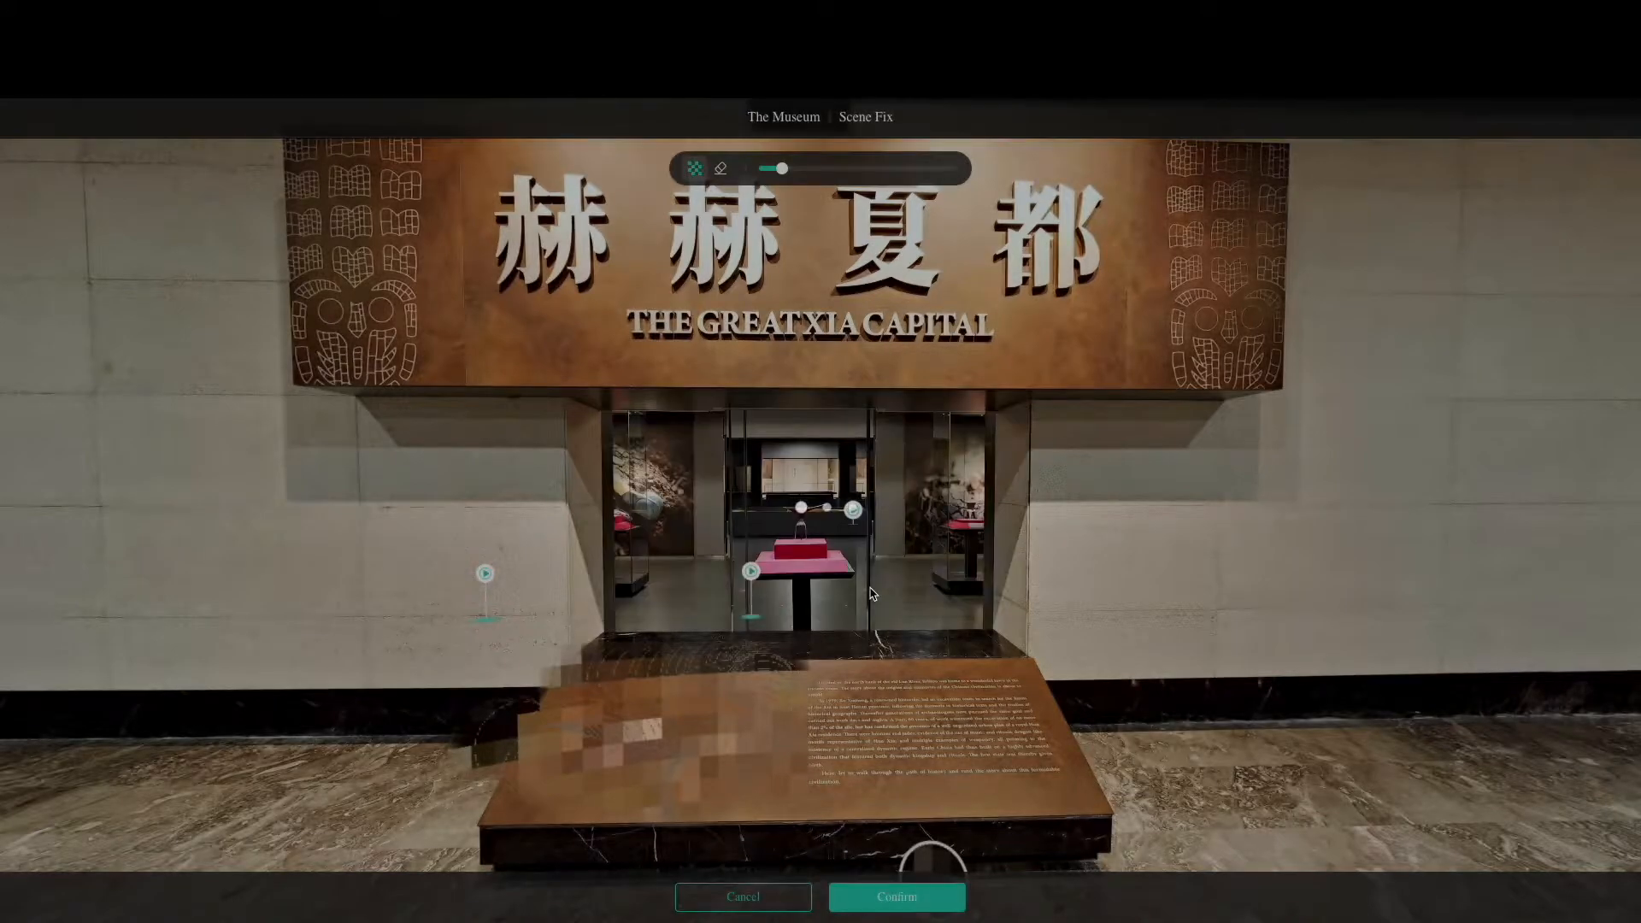
pyautogui.moveTo(1054, 611); pyautogui.dragTo(933, 567)
pyautogui.click(1580, 130)
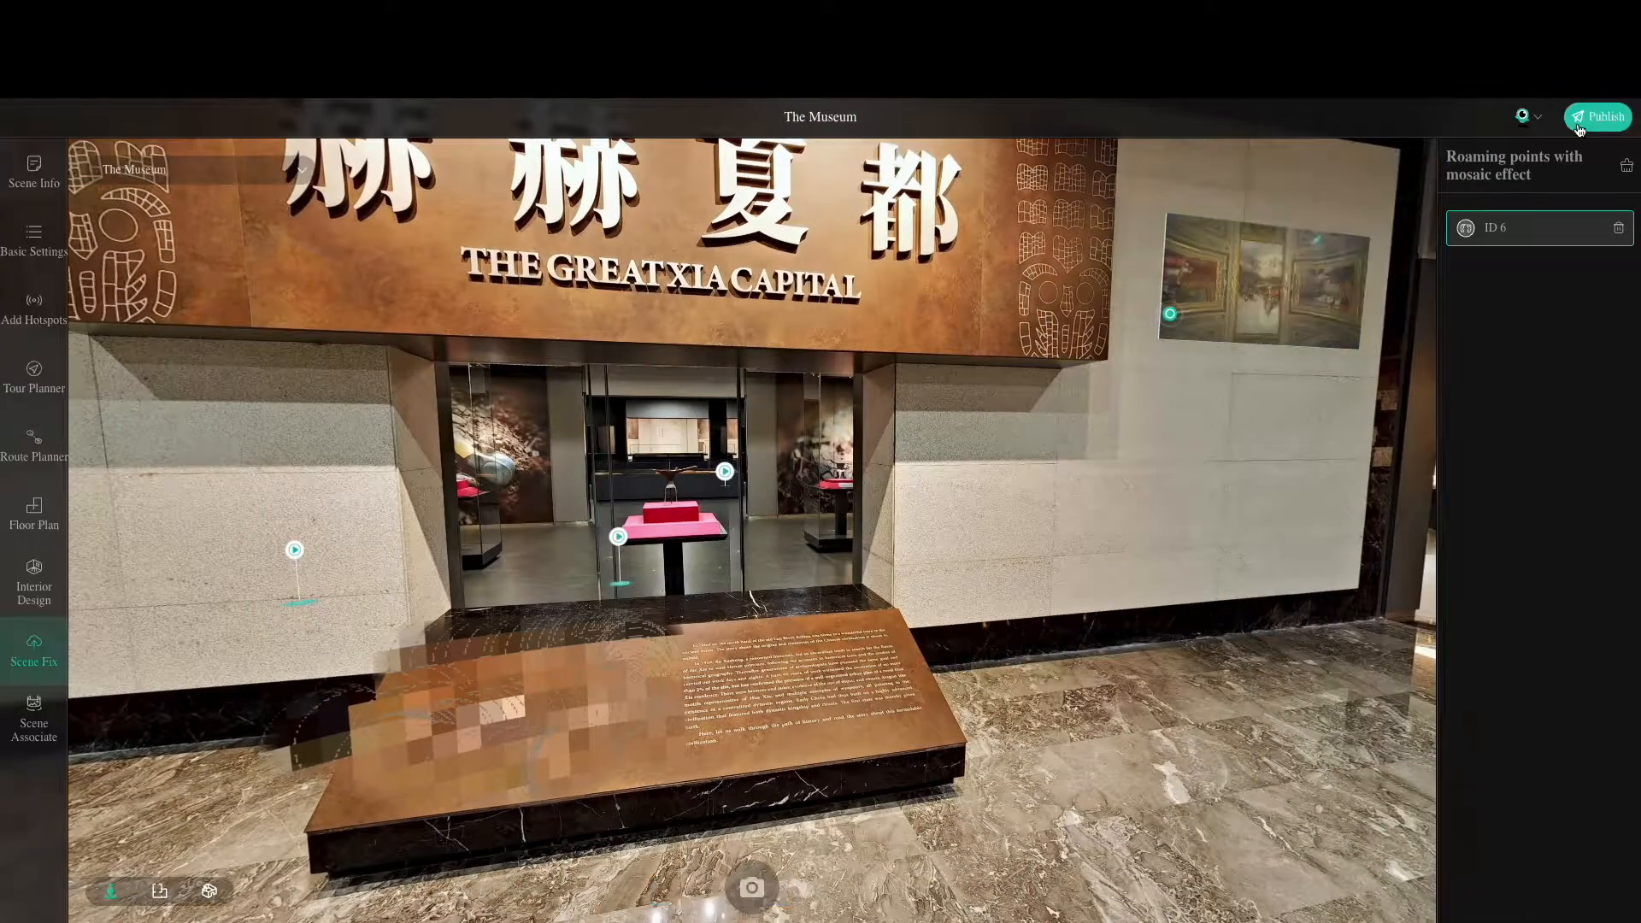
# Open the Scene Associate module and dismiss its guide
pyautogui.moveTo(549, 686); pyautogui.dragTo(940, 606)
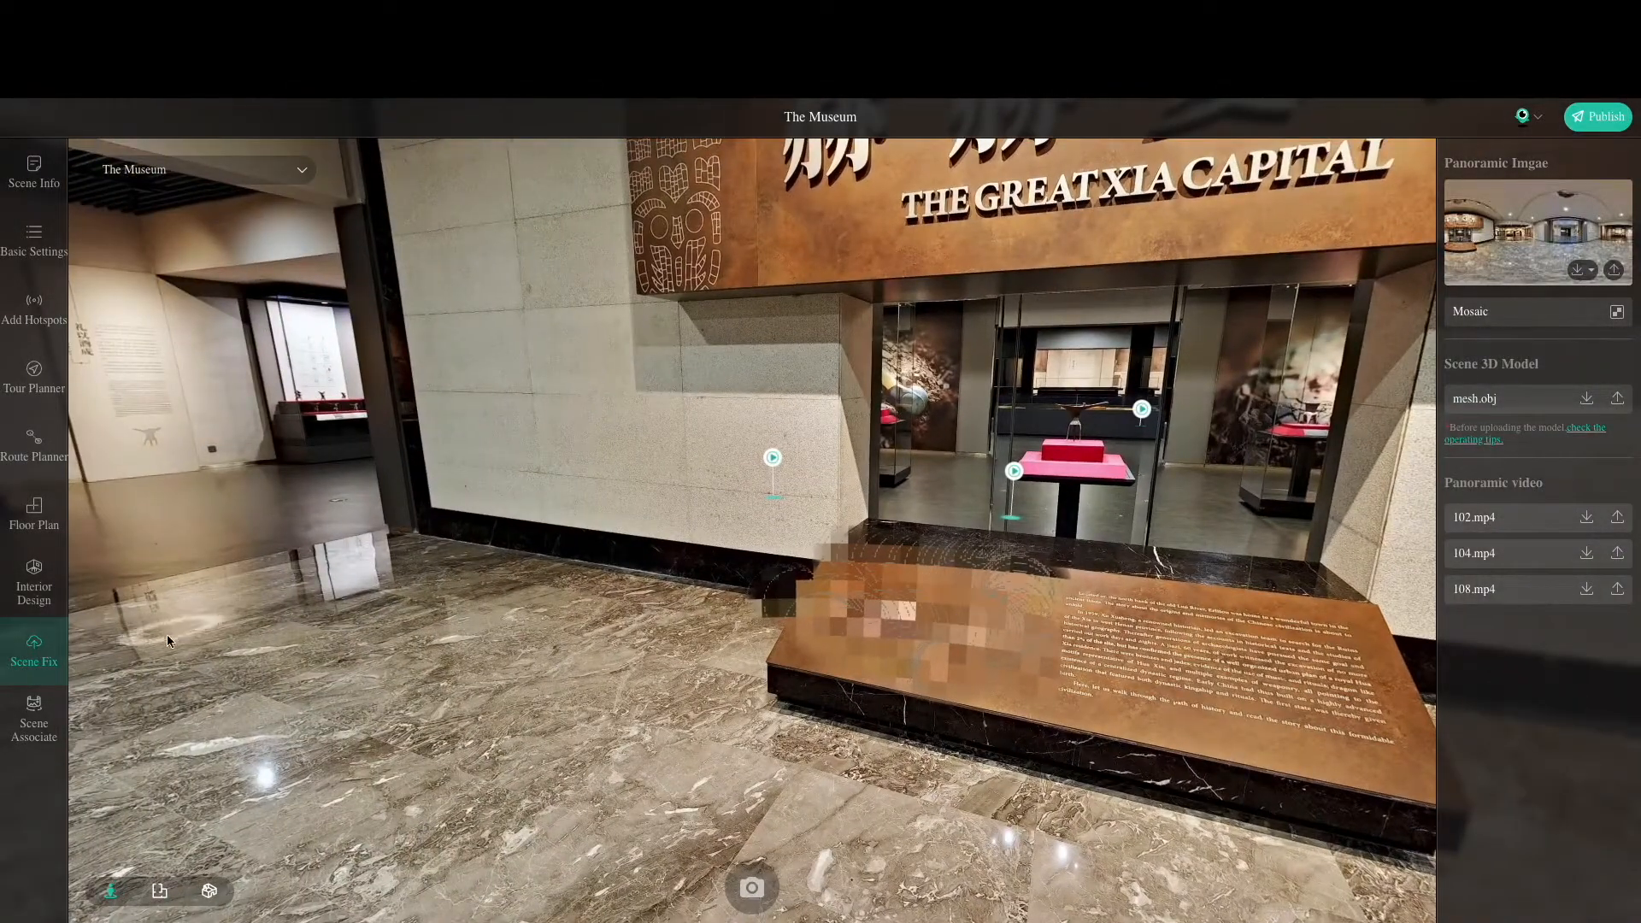
pyautogui.click(43, 718)
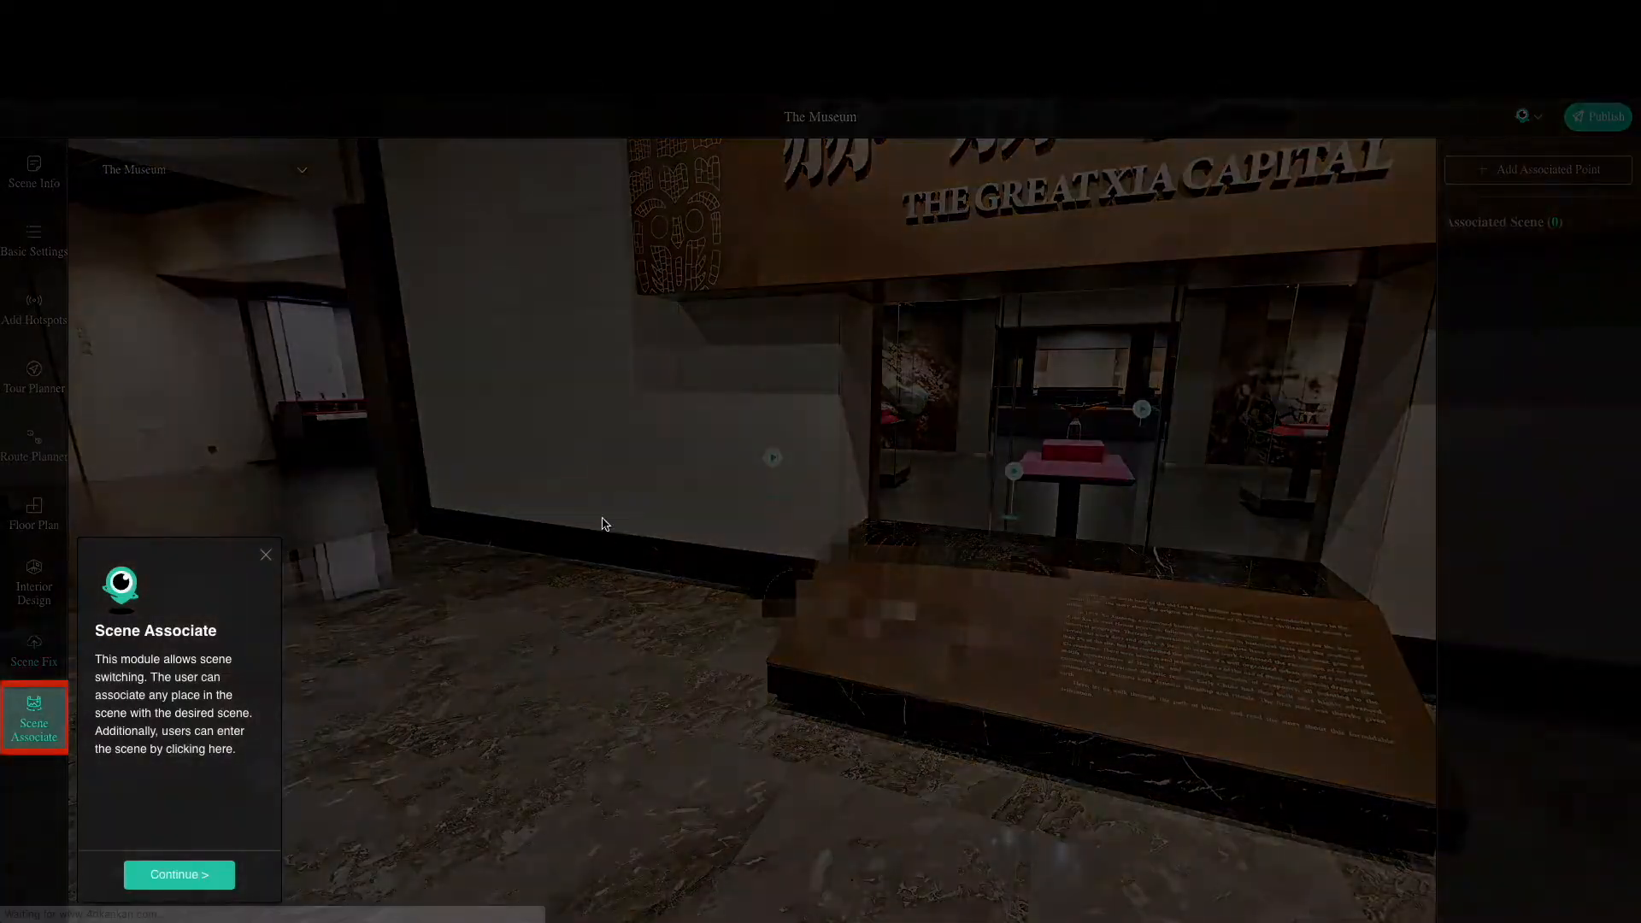
pyautogui.click(266, 556)
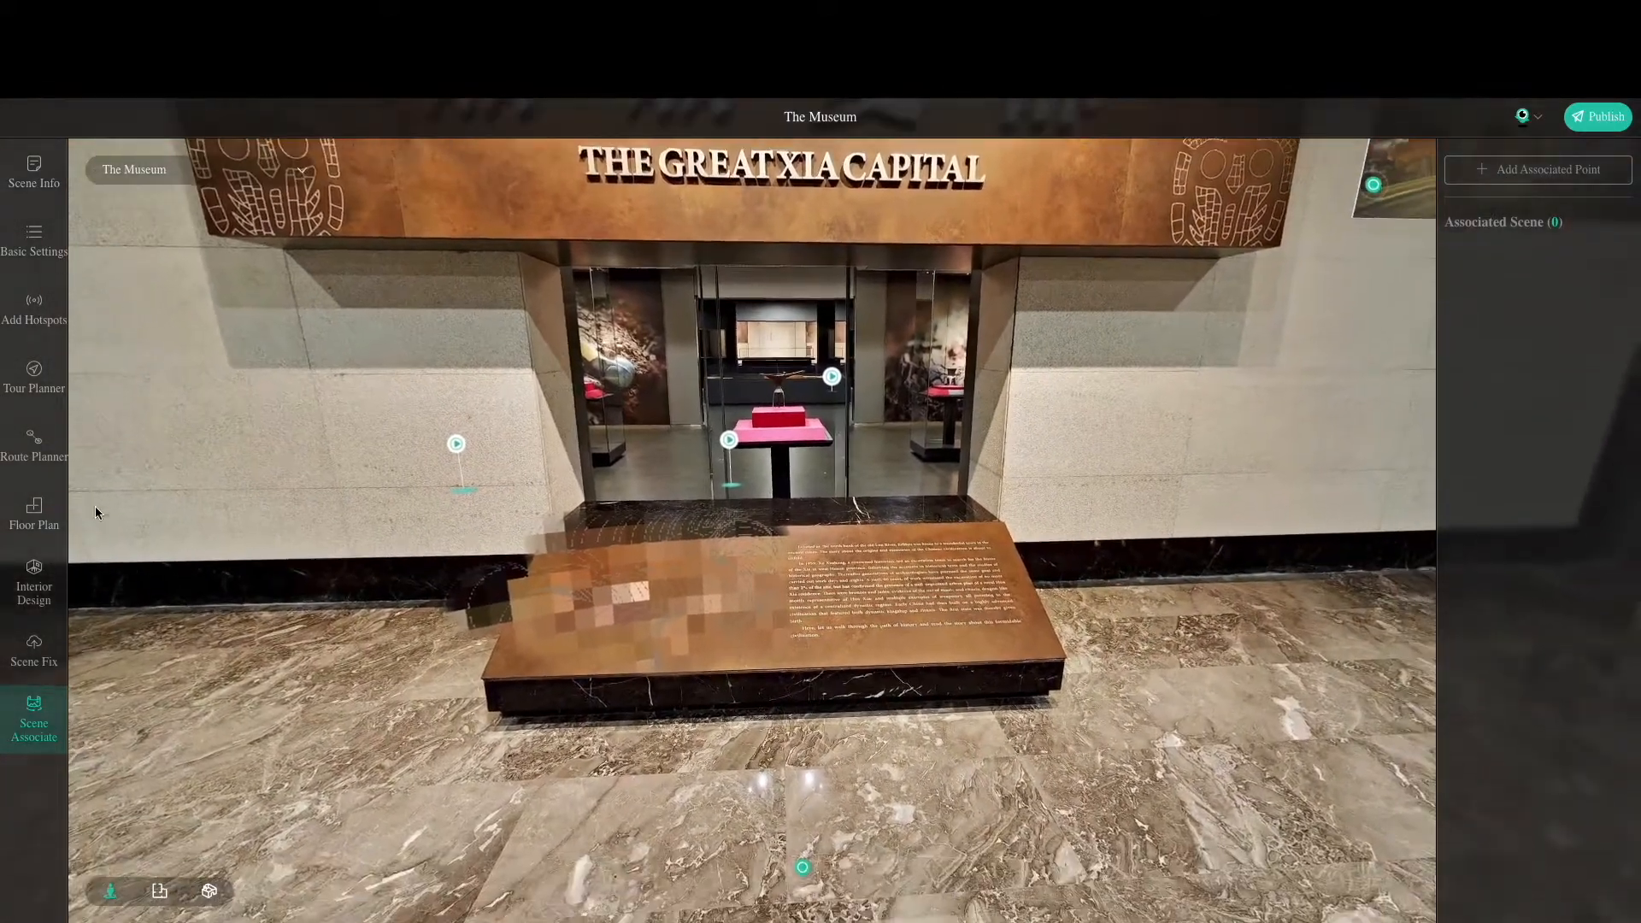
# Add an associated point on the entrance hall's dividing wall in the plan view and give it a link to the other tour
pyautogui.moveTo(94, 506); pyautogui.dragTo(113, 628)
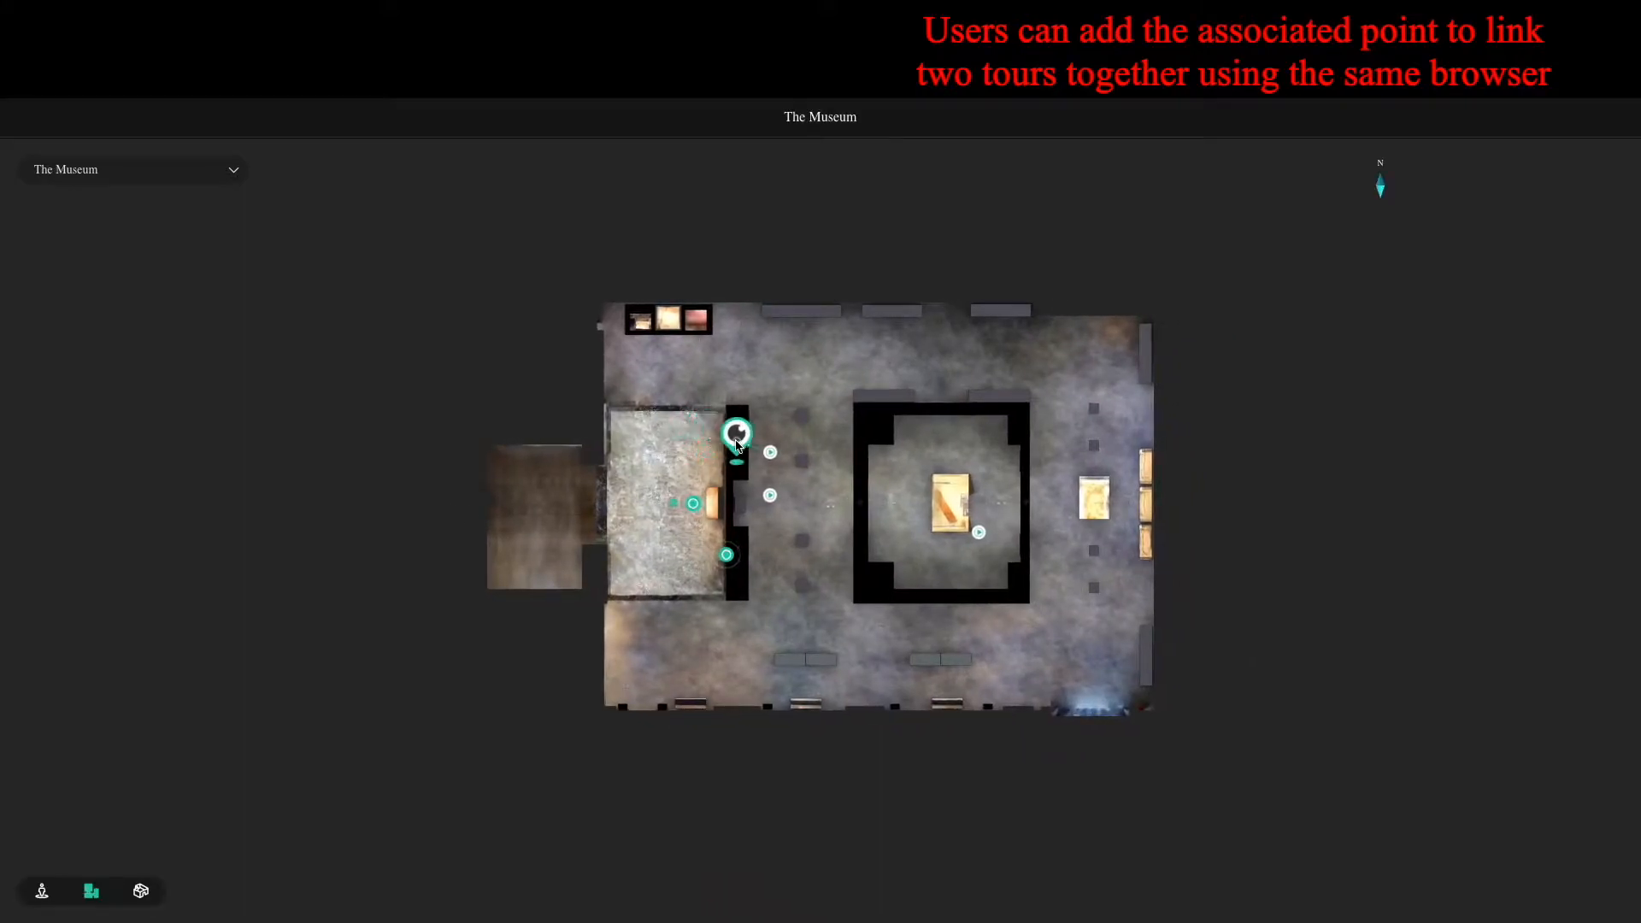
pyautogui.click(736, 444)
pyautogui.click(1508, 400)
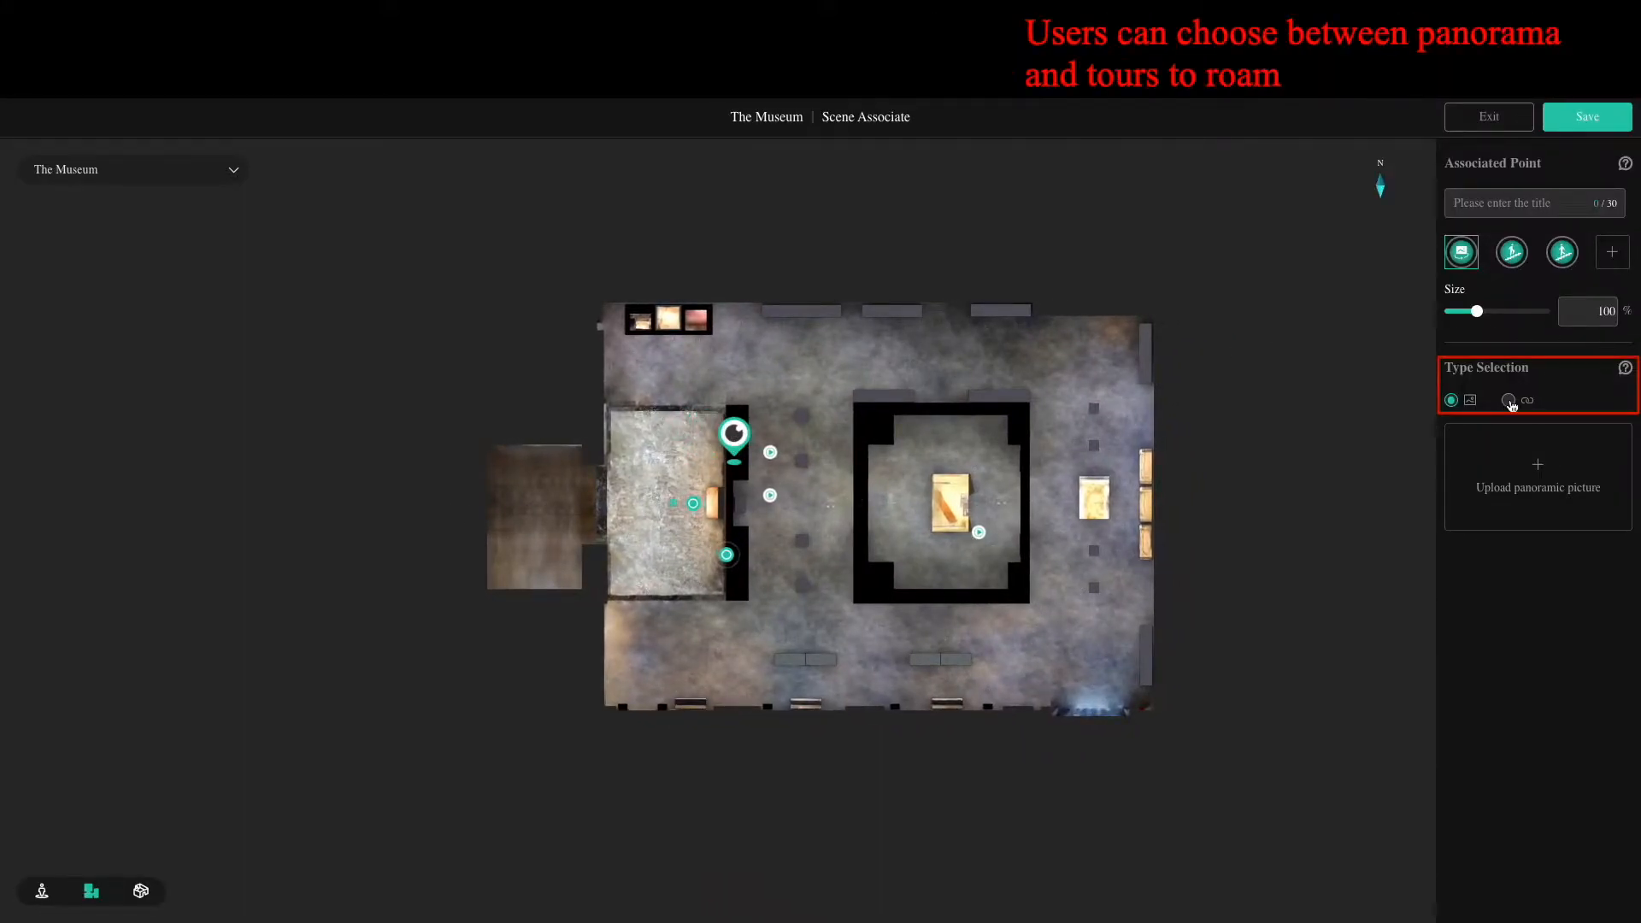
pyautogui.click(1550, 433)
pyautogui.hotkey('ctrl', 'v')
# Title the associated point PointSwitch and save it
pyautogui.click(1587, 117)
pyautogui.click(1498, 209)
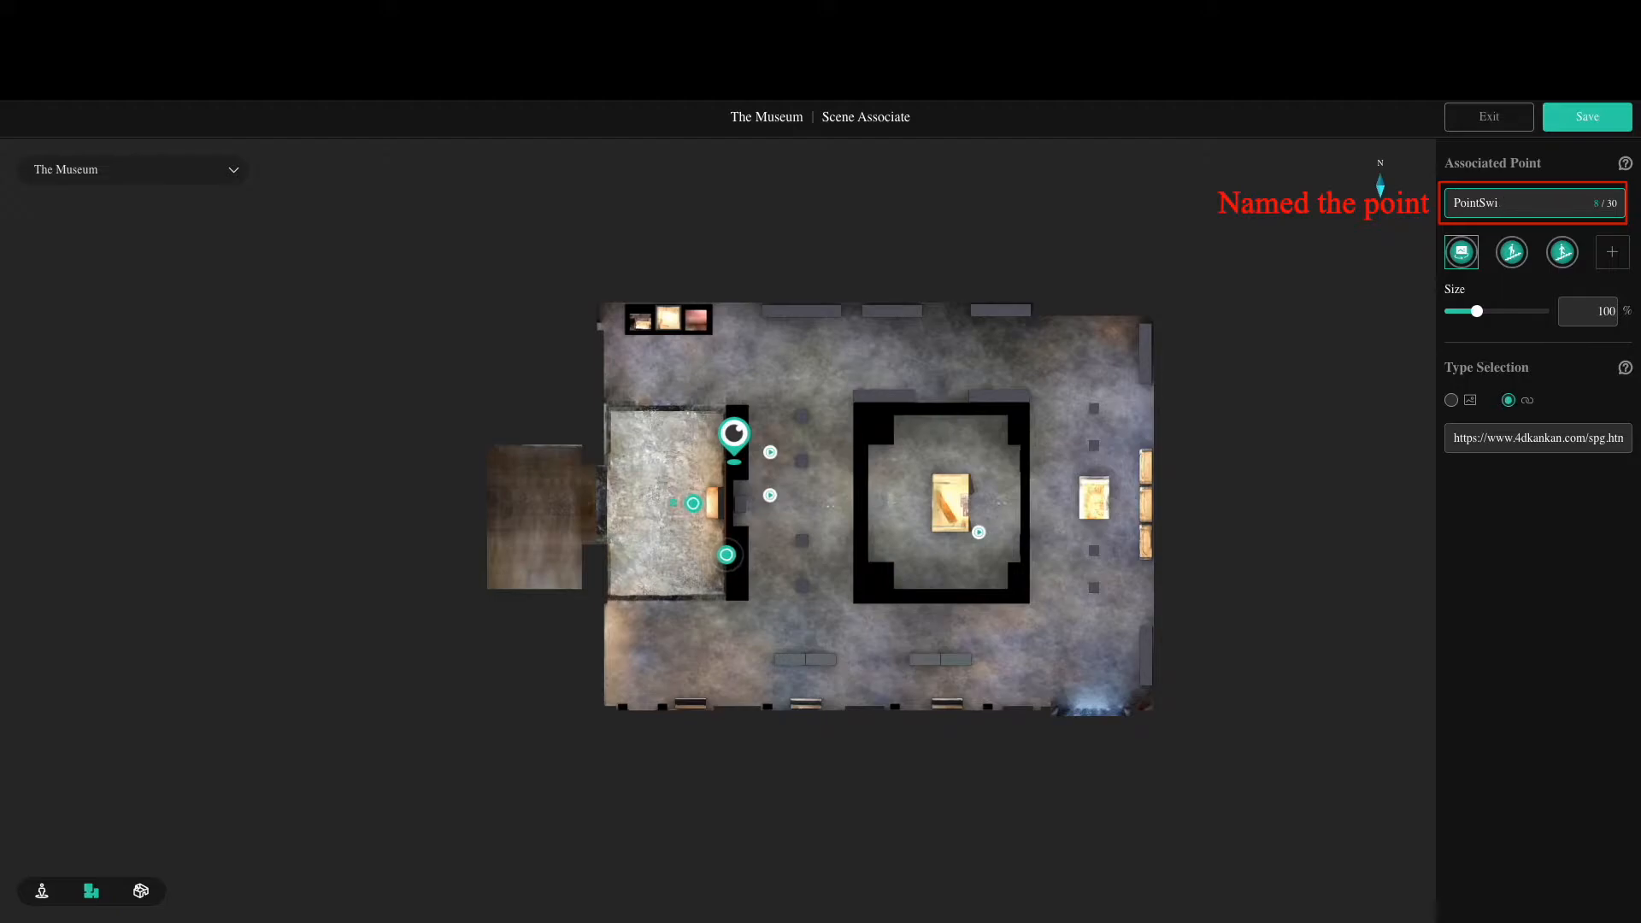
pyautogui.click(1602, 122)
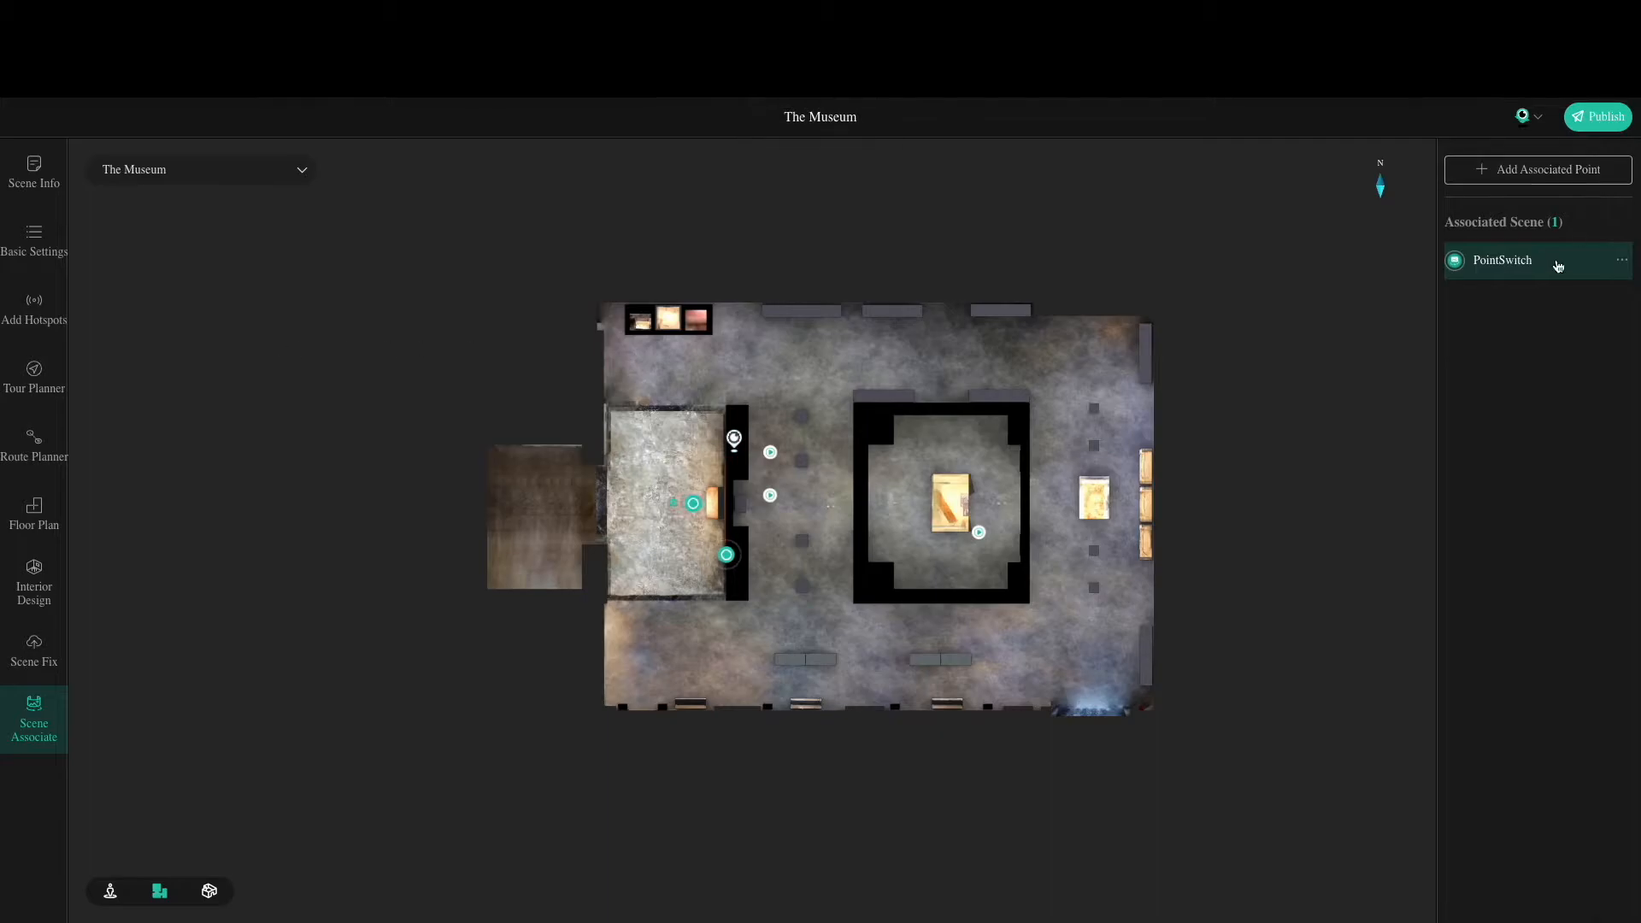
# Locate the PointSwitch point, walk to its marker in the tour and open the linked scene
pyautogui.click(1543, 269)
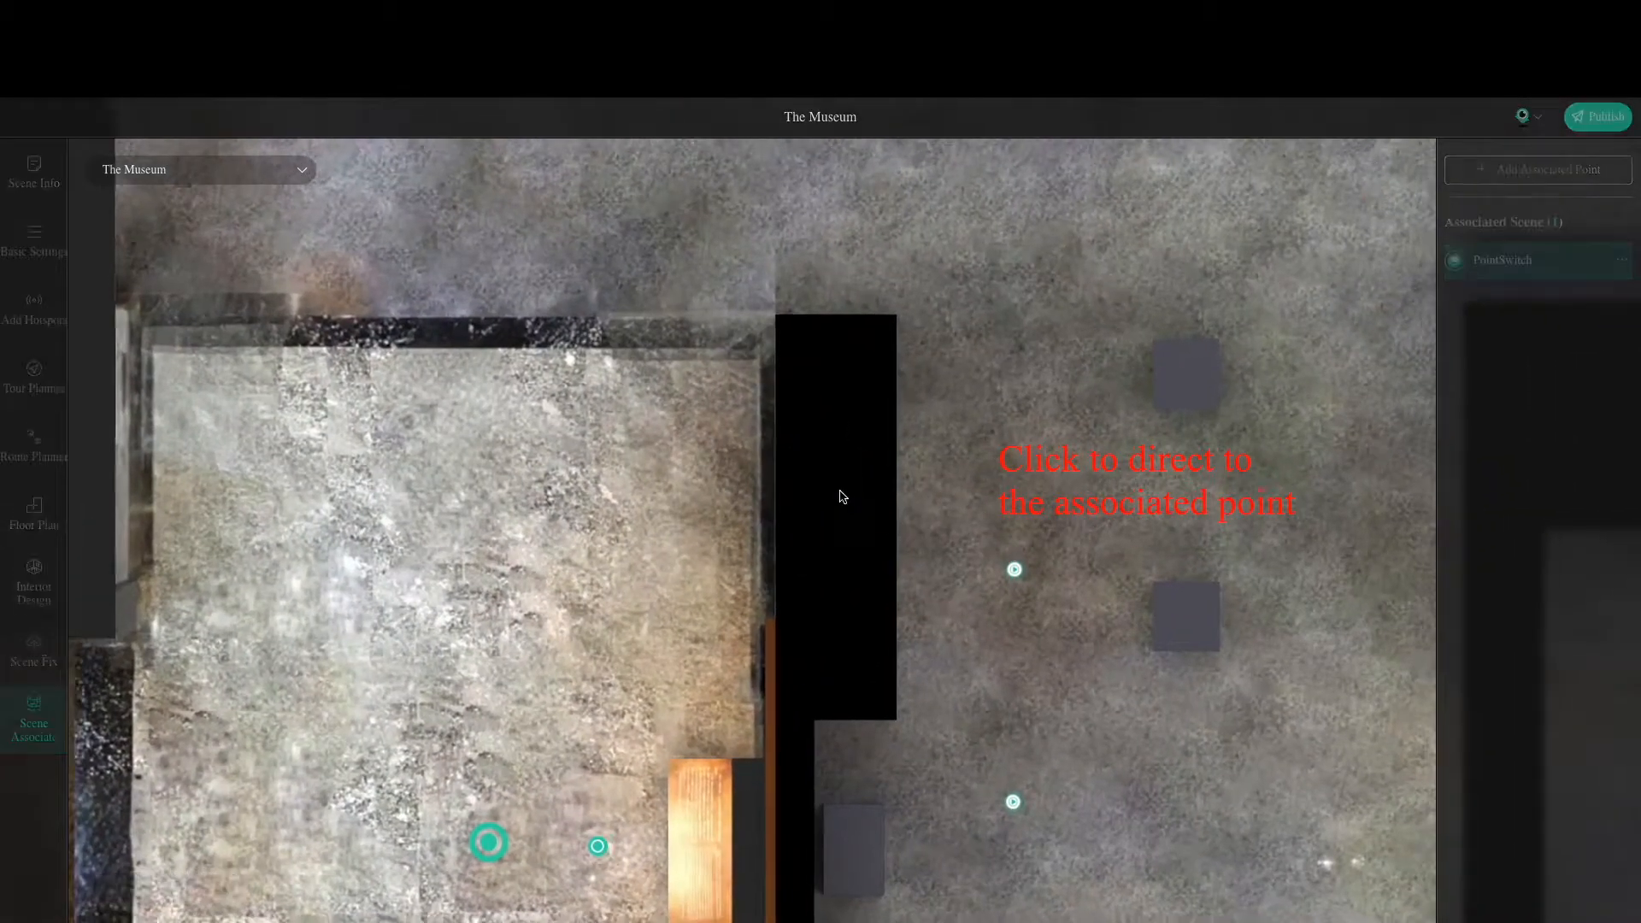
pyautogui.click(842, 496)
pyautogui.click(802, 808)
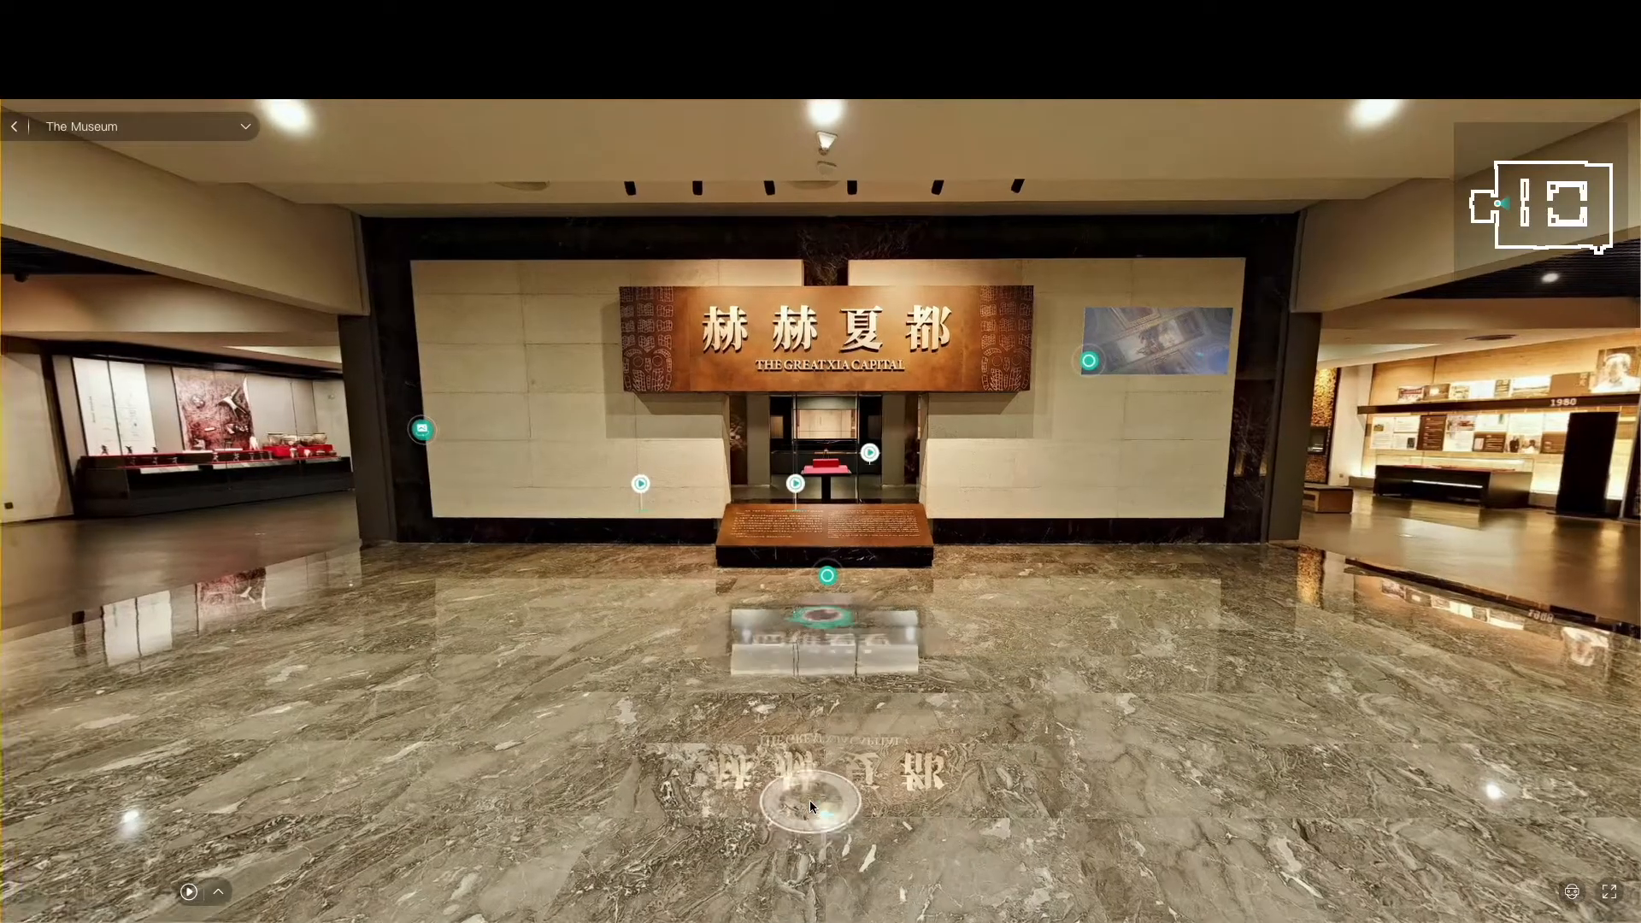
pyautogui.click(442, 766)
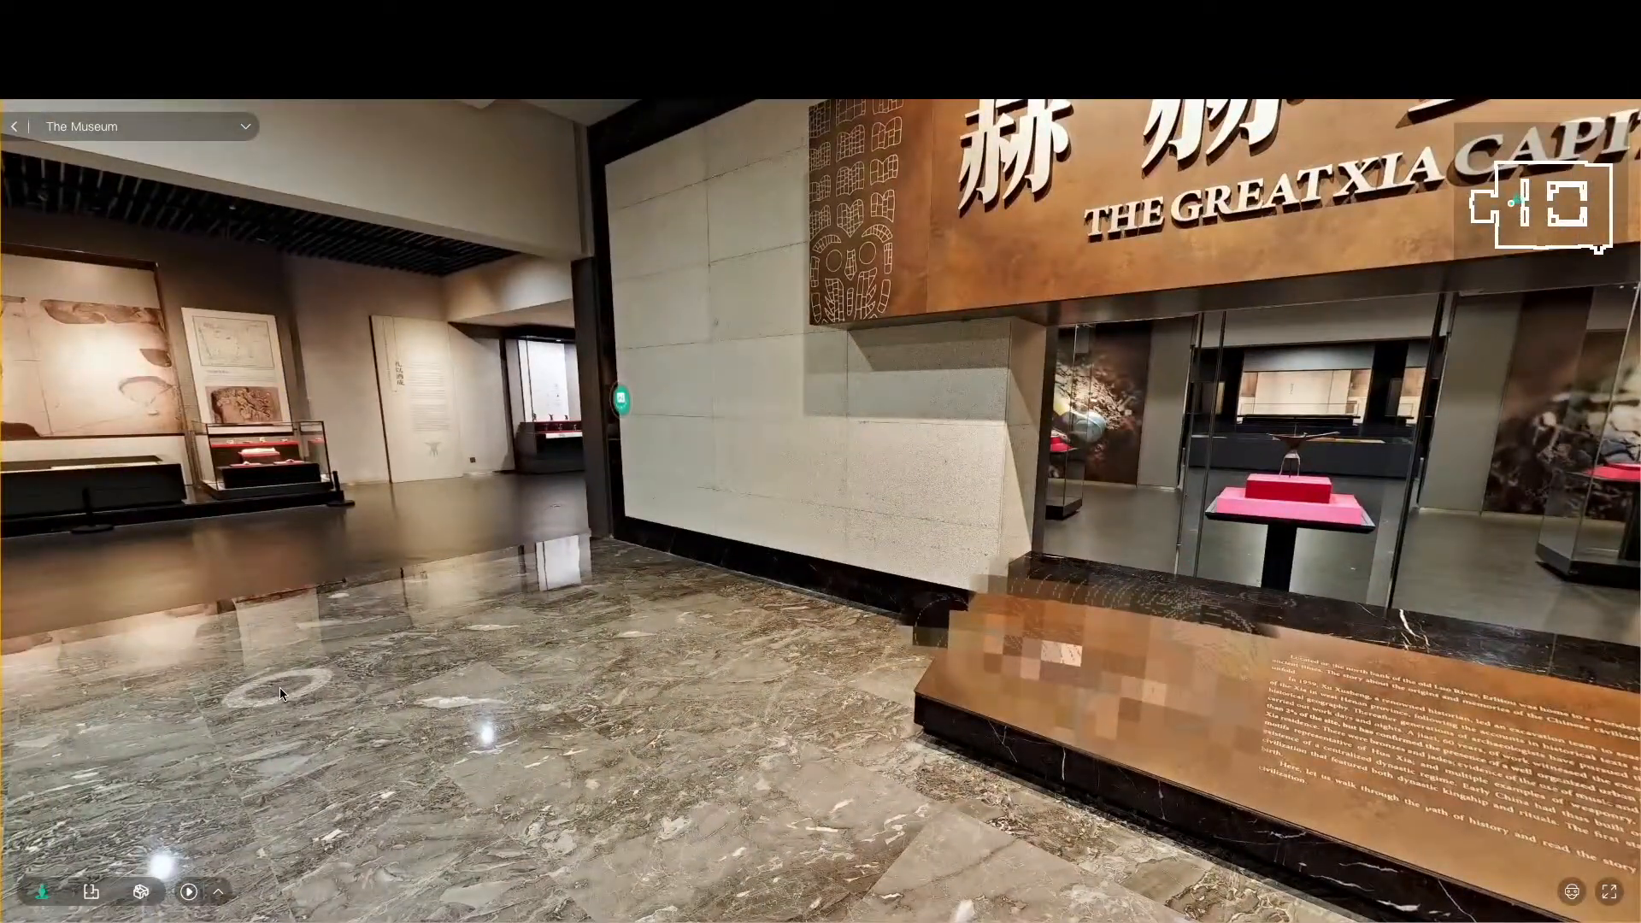
pyautogui.click(280, 688)
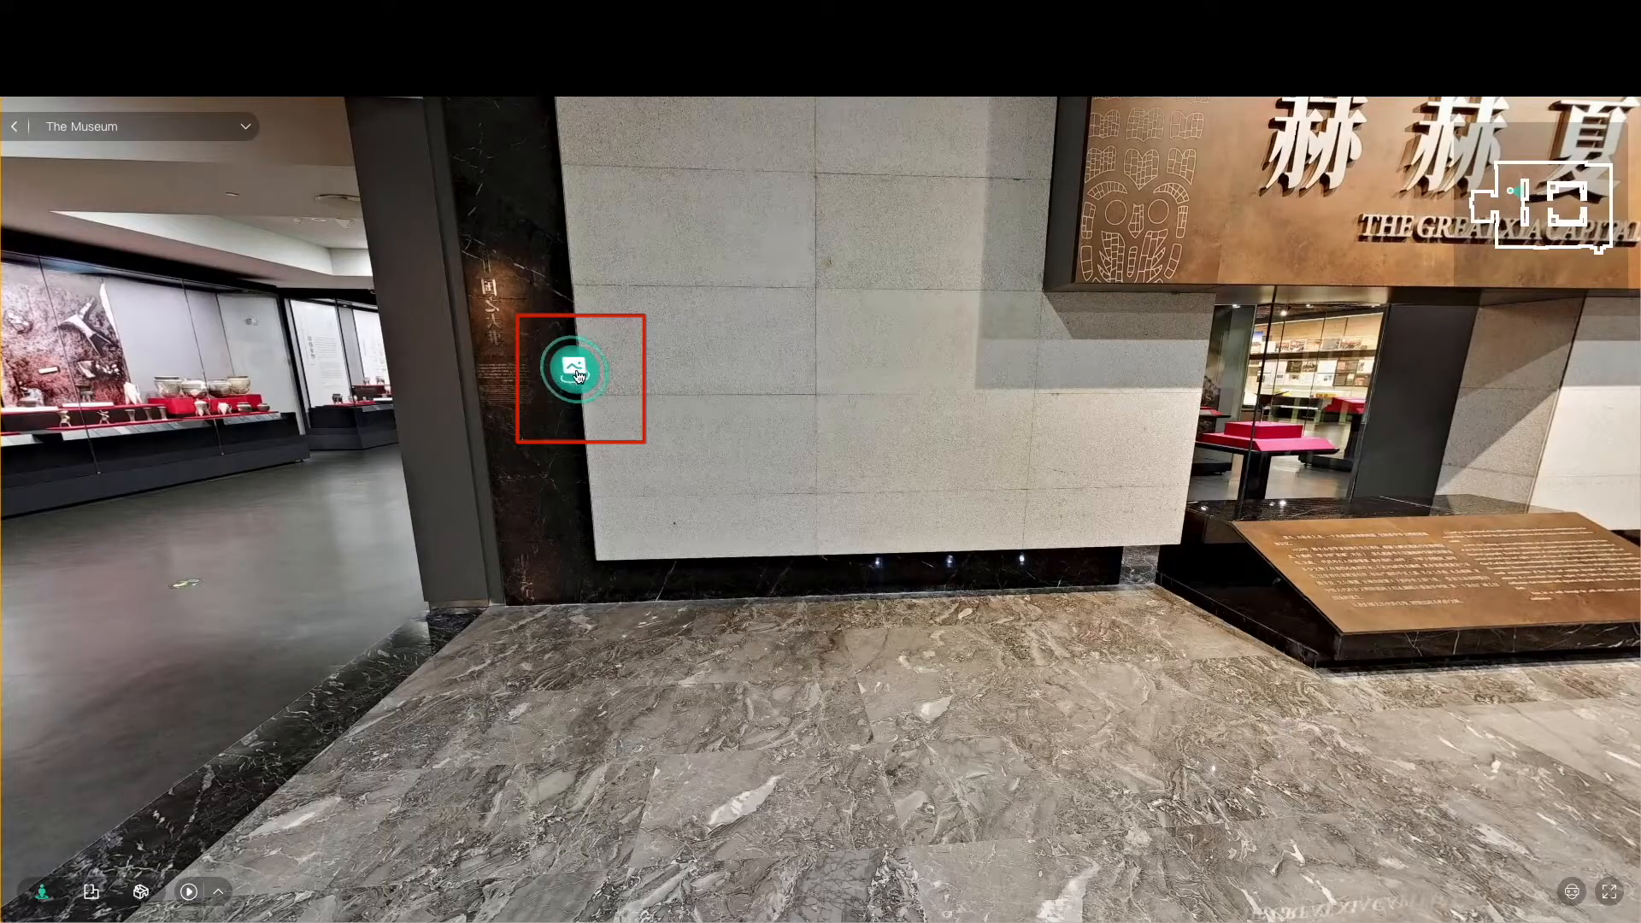
pyautogui.click(575, 371)
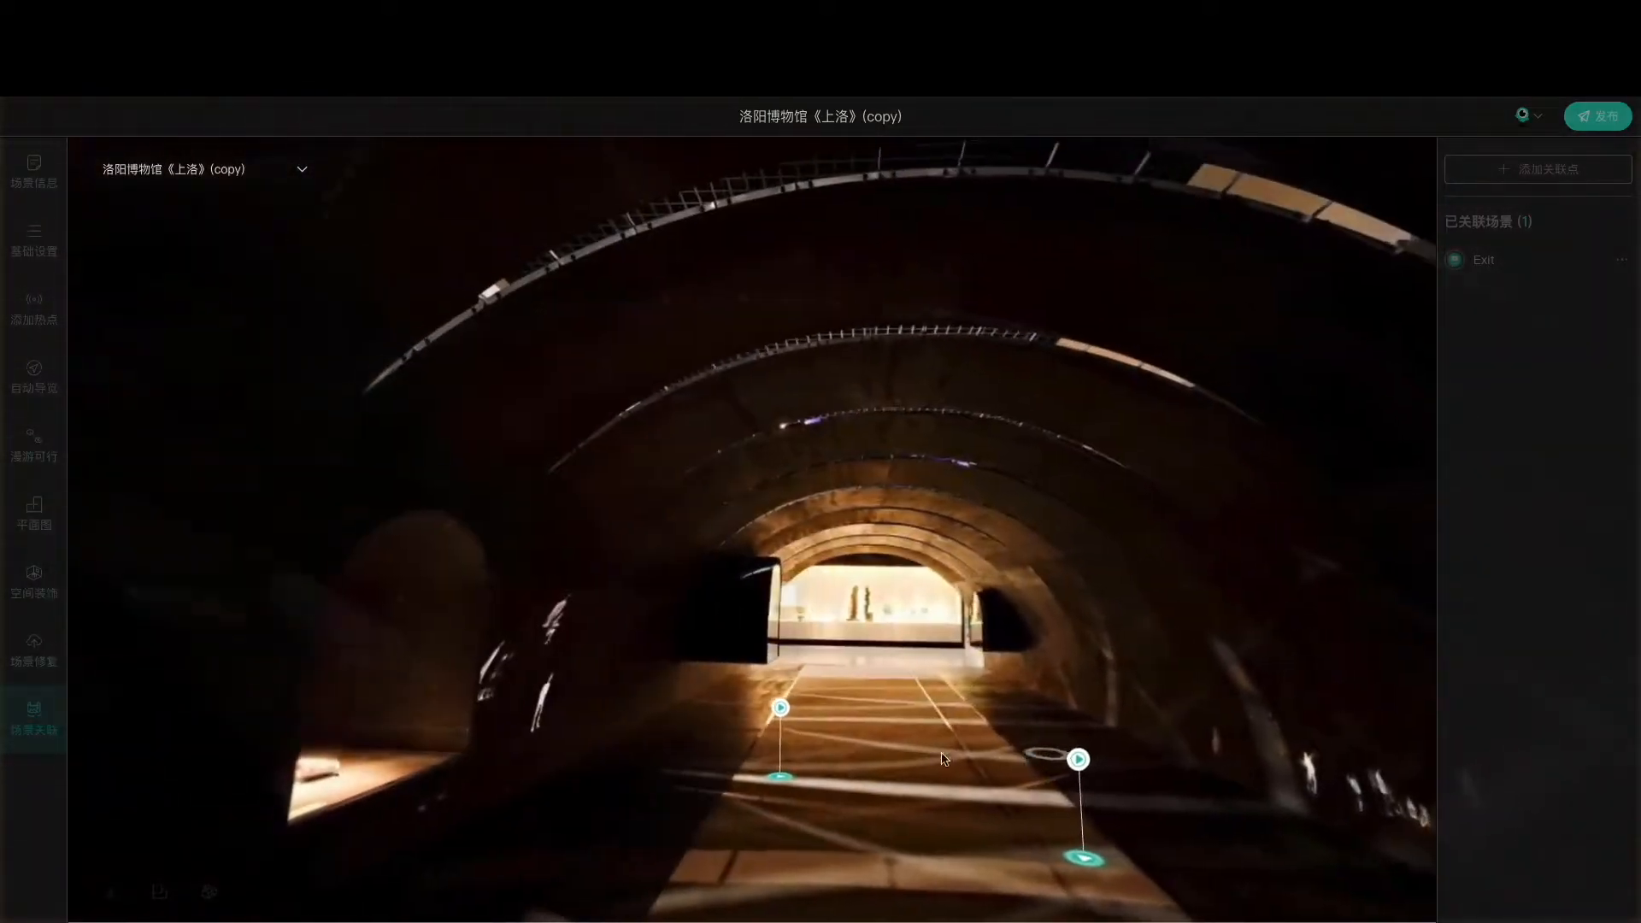
# Look around the linked Luoyang museum scene in panorama, floor plan and 3D model views
pyautogui.moveTo(513, 697); pyautogui.dragTo(829, 597)
pyautogui.moveTo(434, 657); pyautogui.dragTo(733, 590)
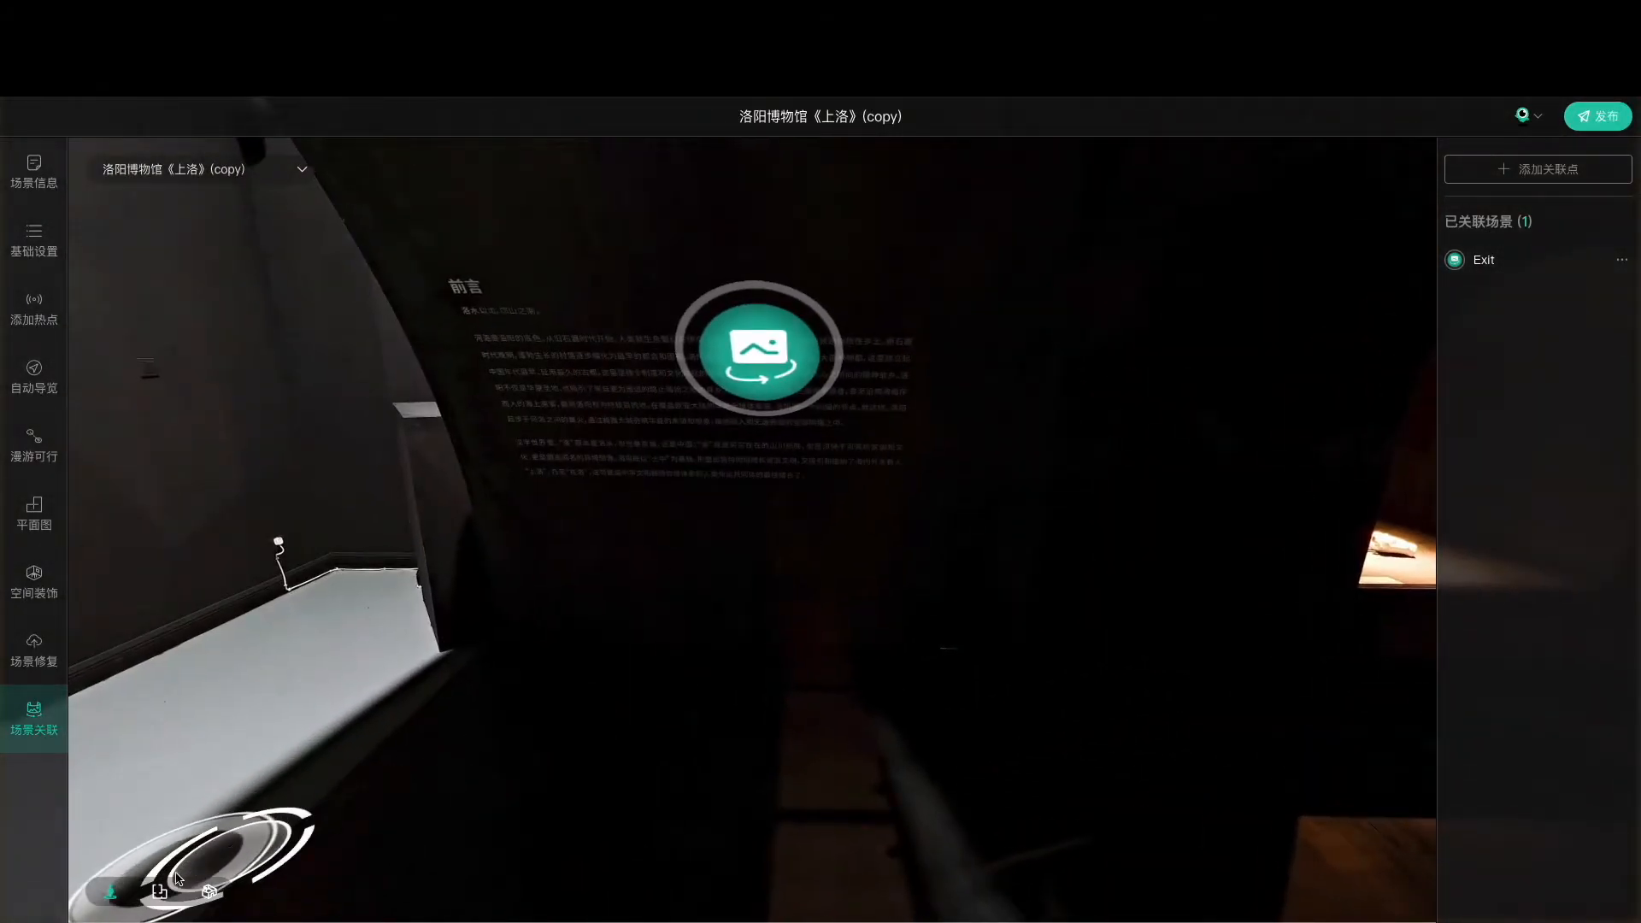
pyautogui.click(159, 892)
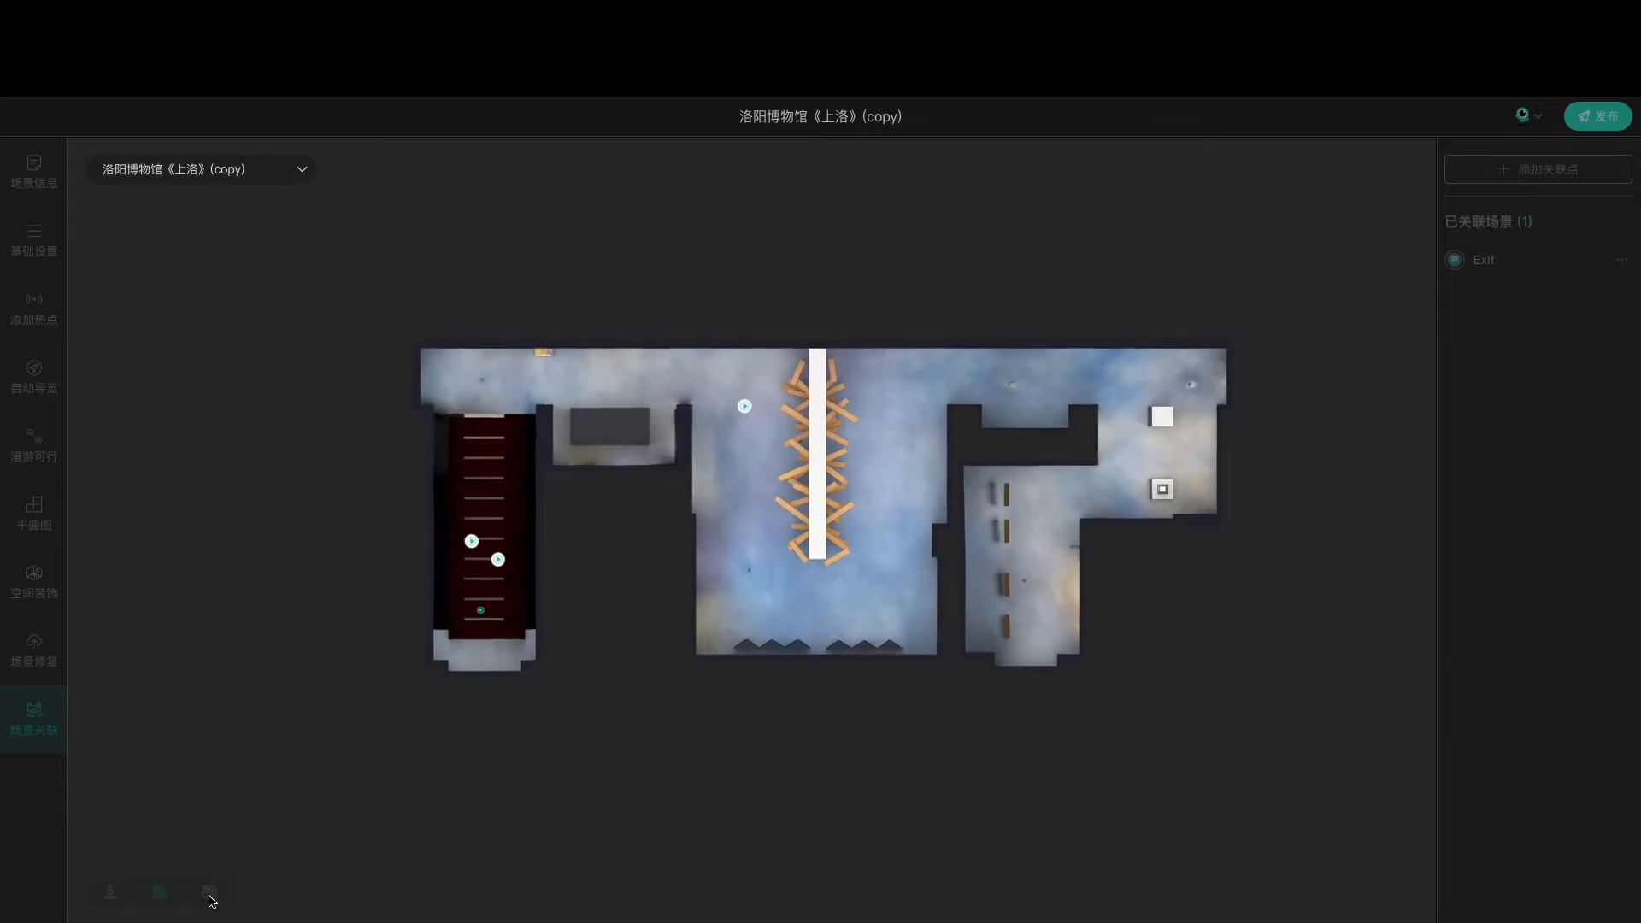
pyautogui.click(209, 892)
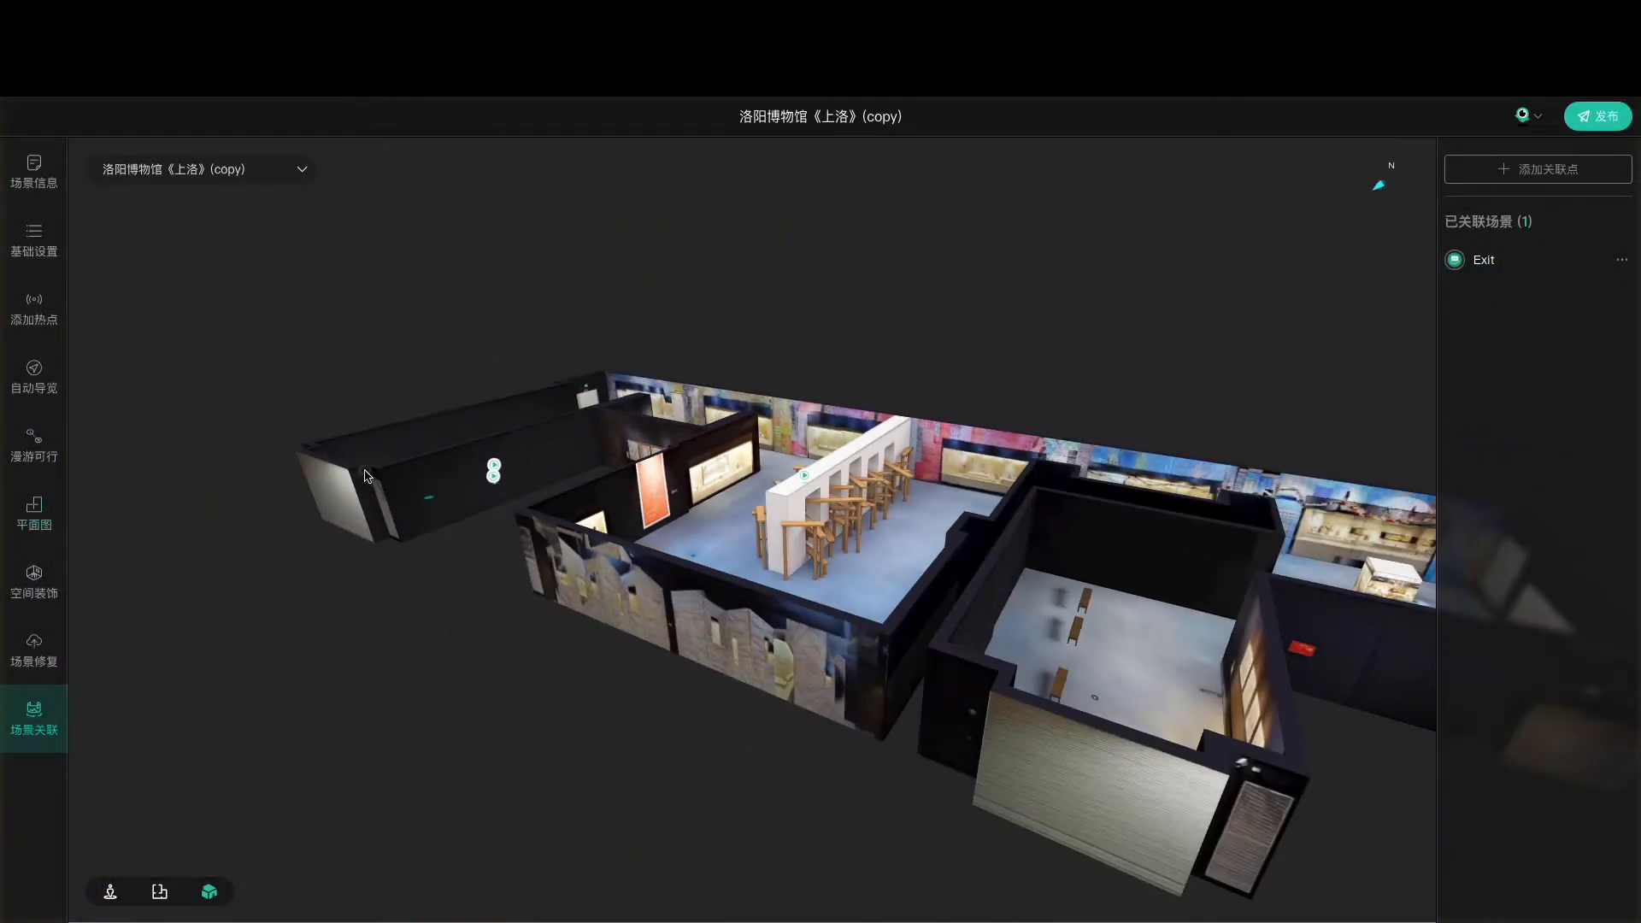
pyautogui.click(365, 475)
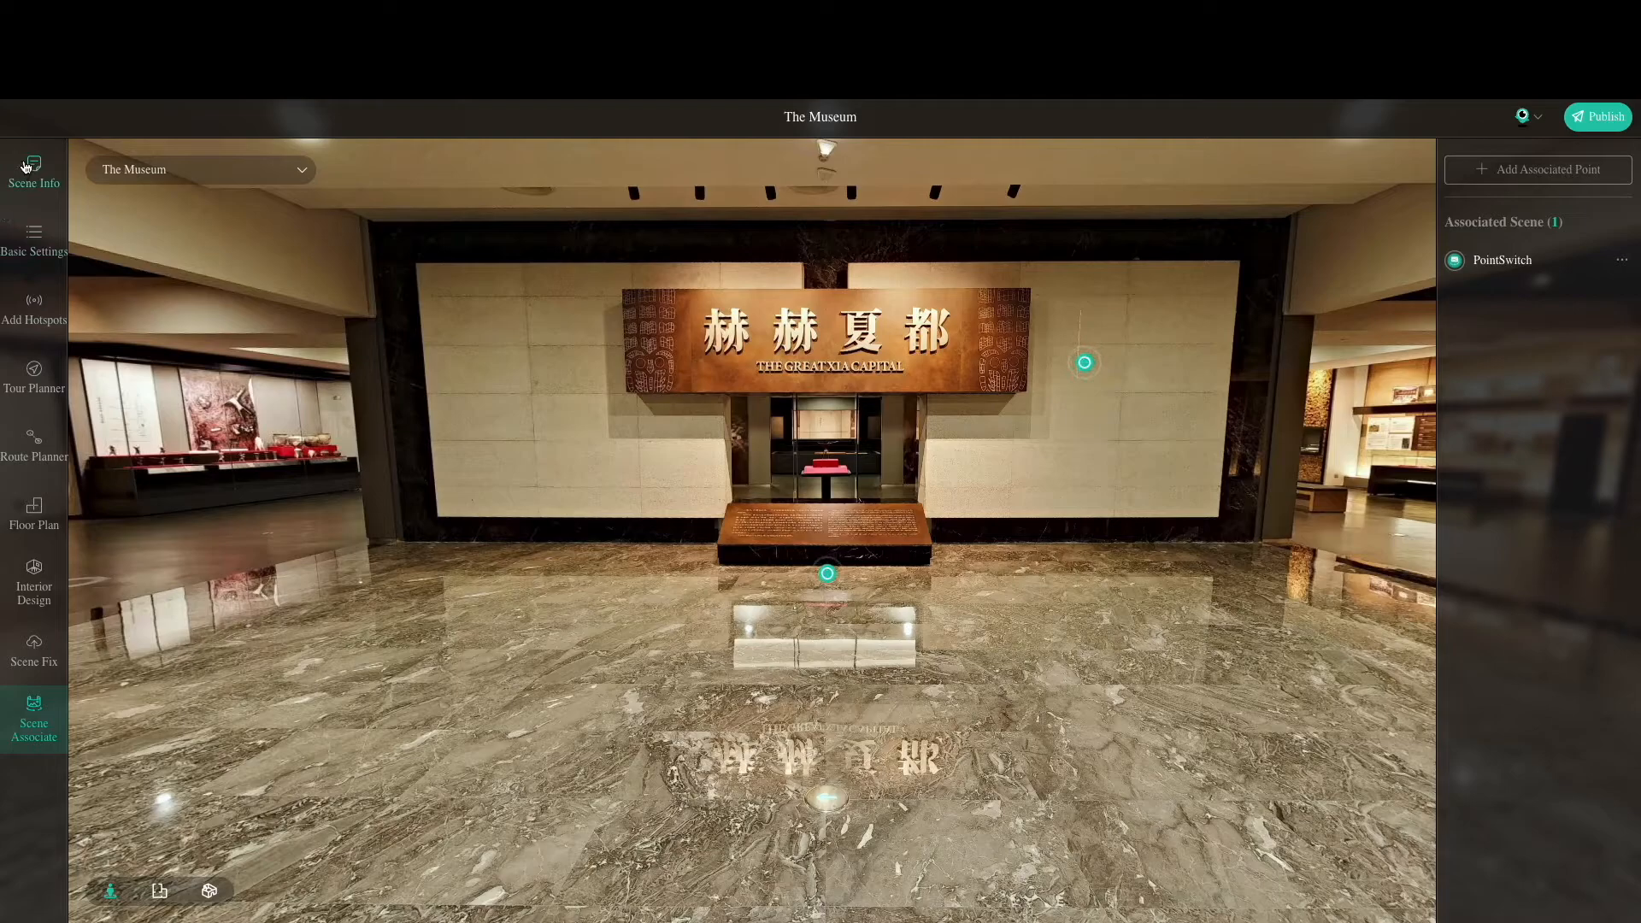
# Return to Scene Info, publish The Museum tour and open the published scene to walk through it
pyautogui.click(30, 168)
pyautogui.click(1050, 432)
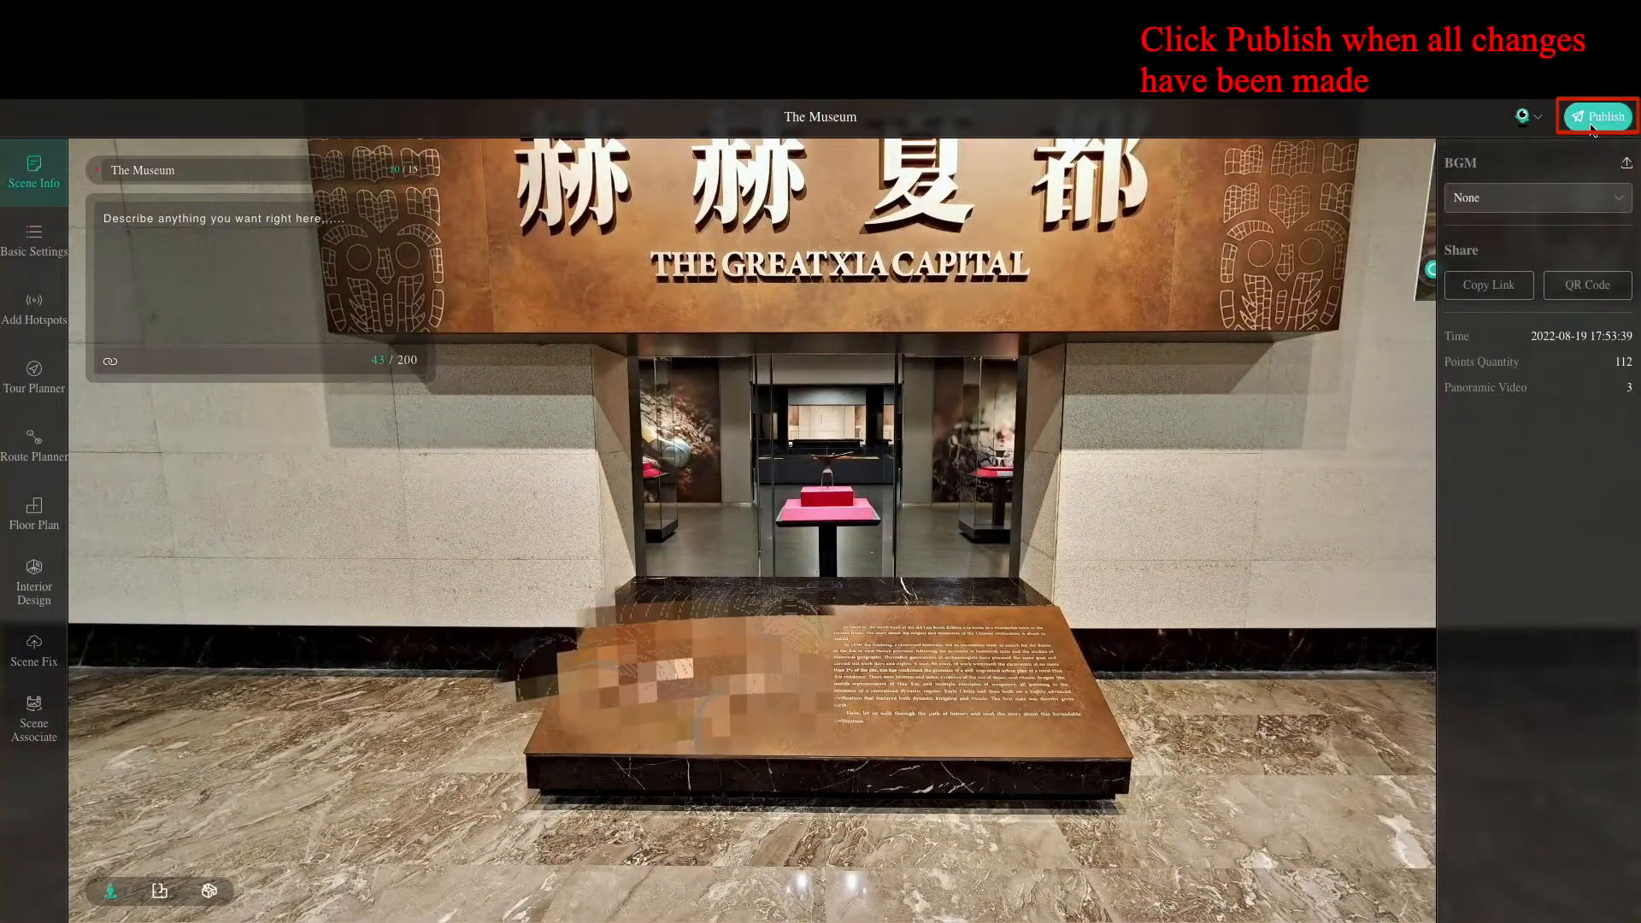
pyautogui.click(1591, 125)
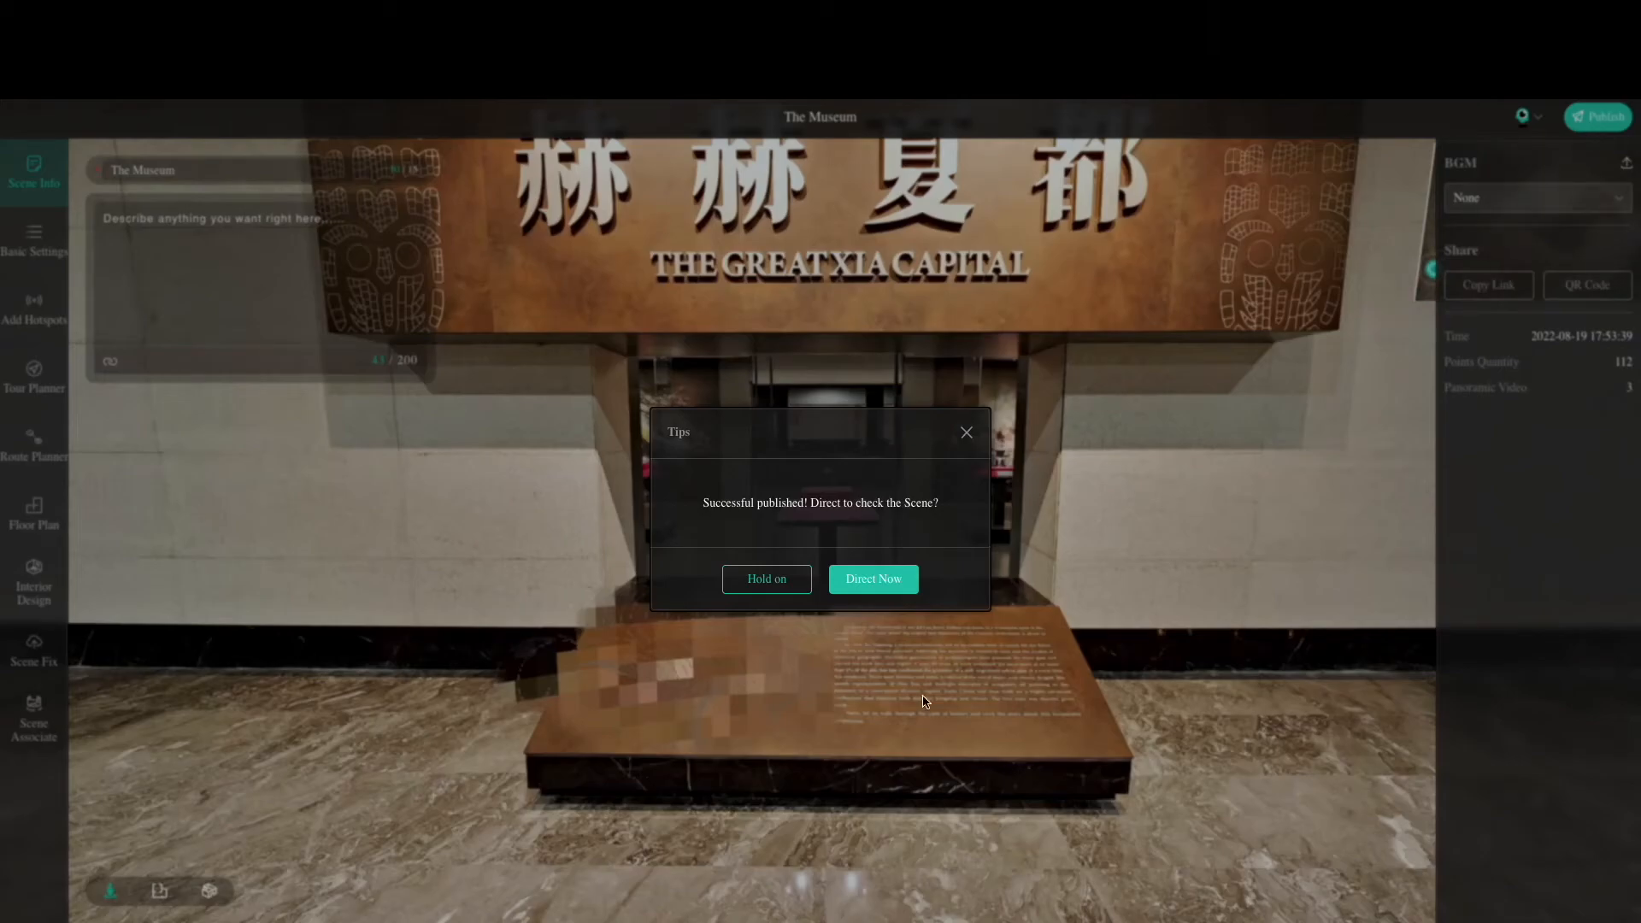
pyautogui.click(891, 595)
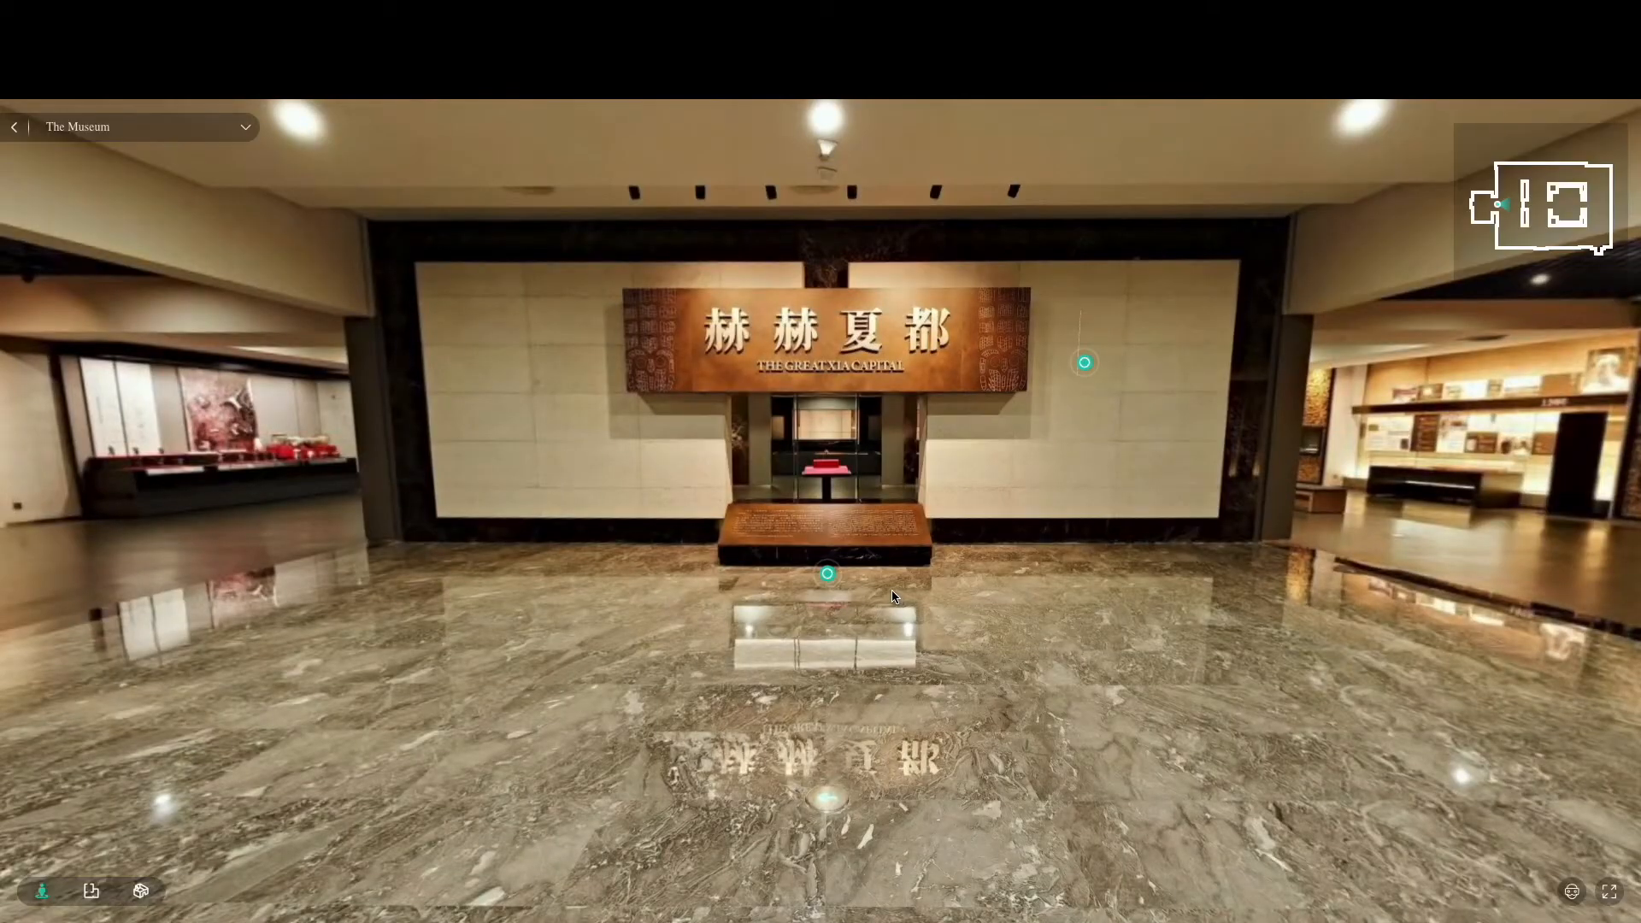
pyautogui.click(828, 574)
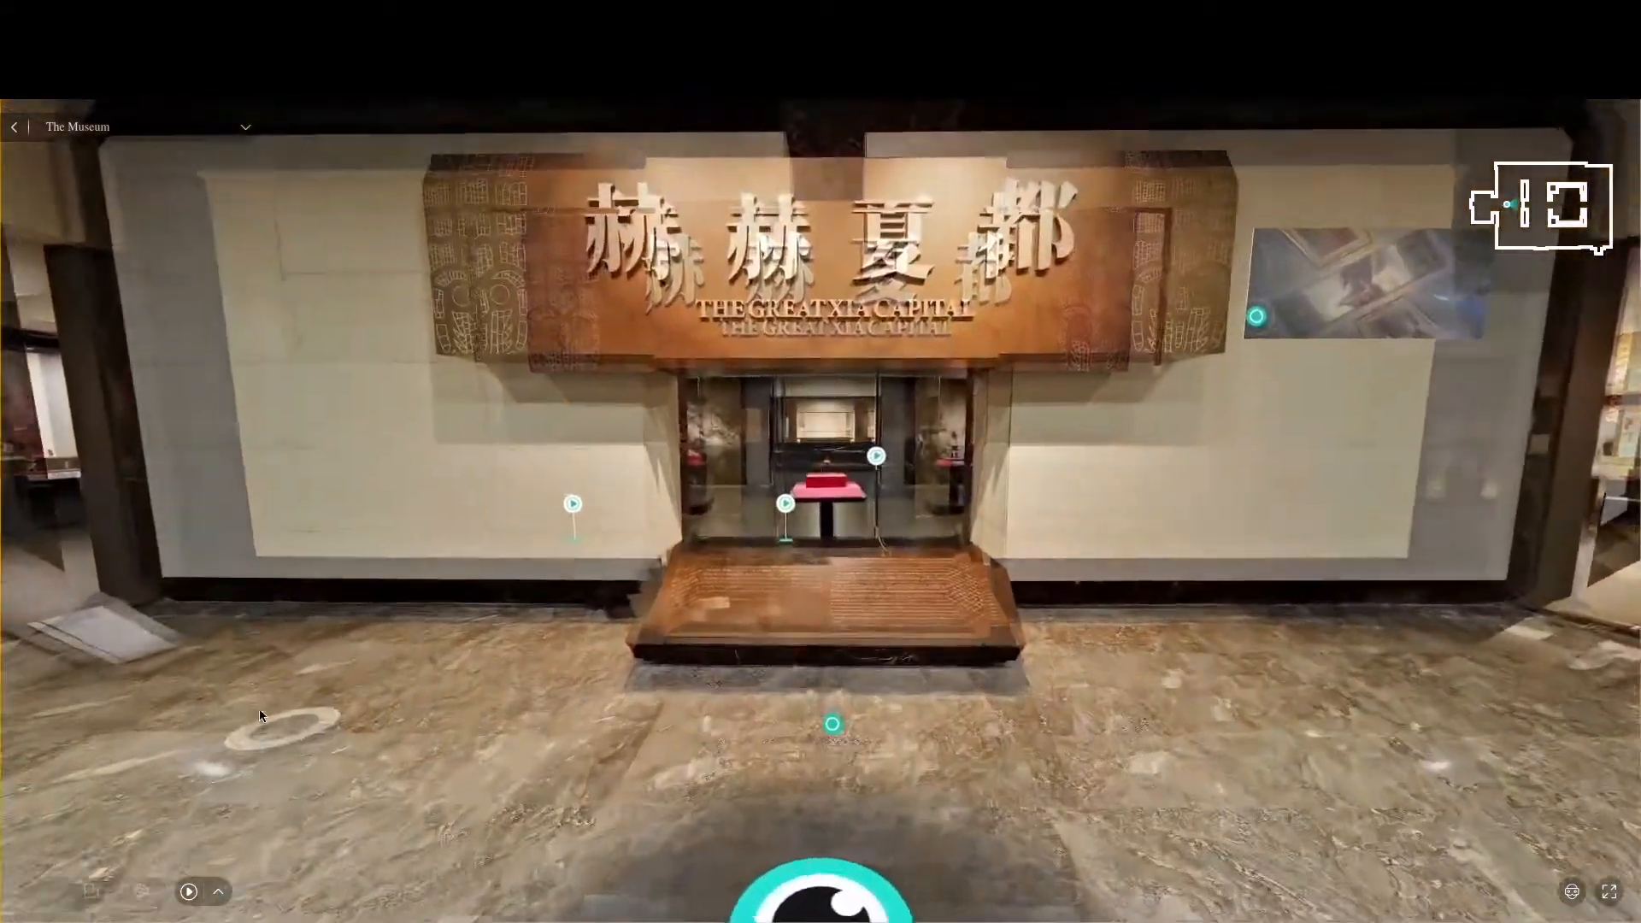